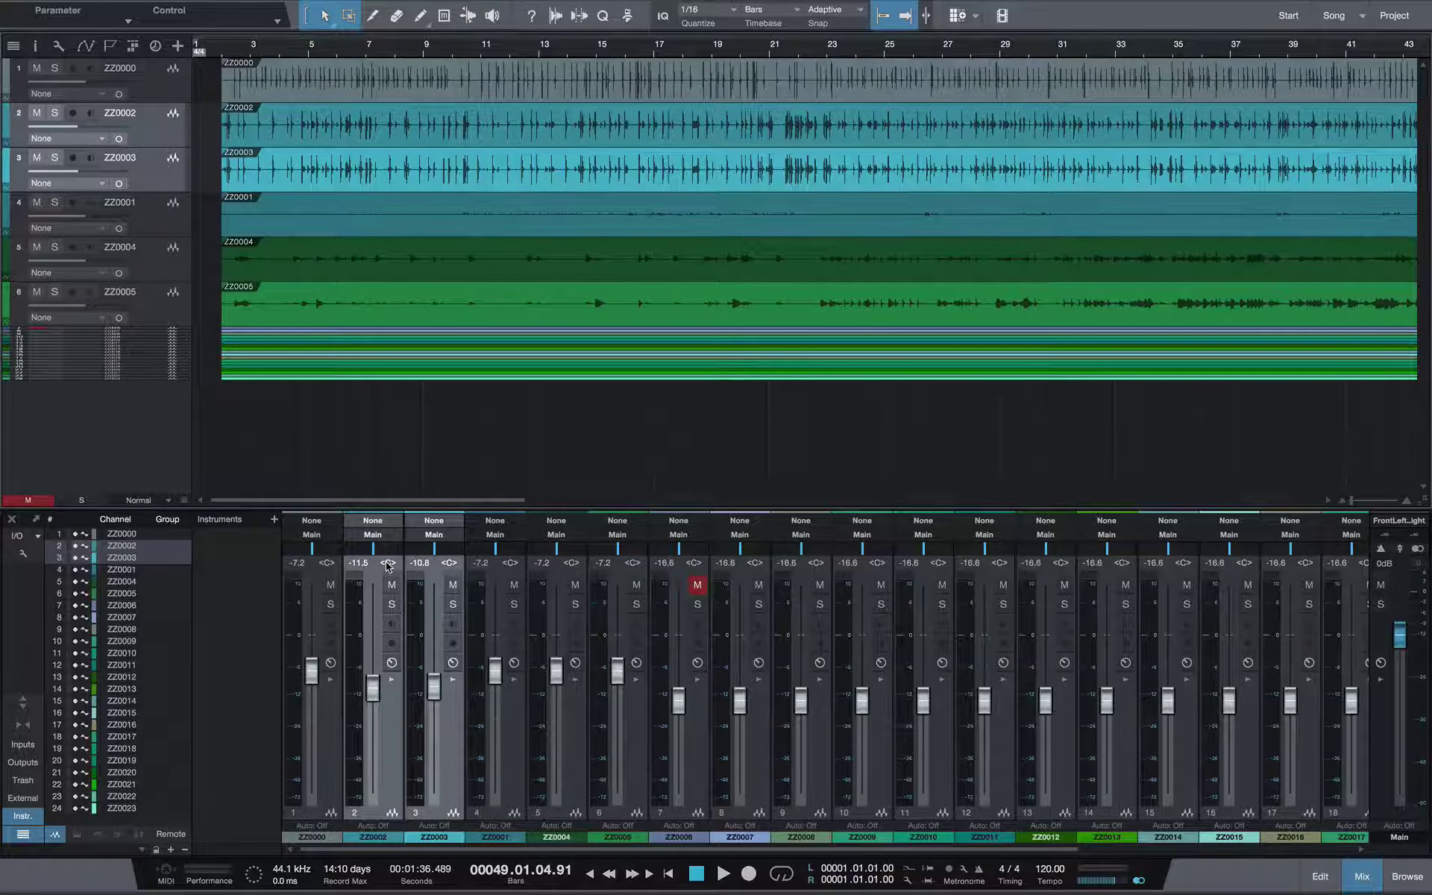
Solo track ZZ0000 together with ZZ0002 and ZZ0003, and listen to them from bar 3.
click(54, 68)
click(251, 51)
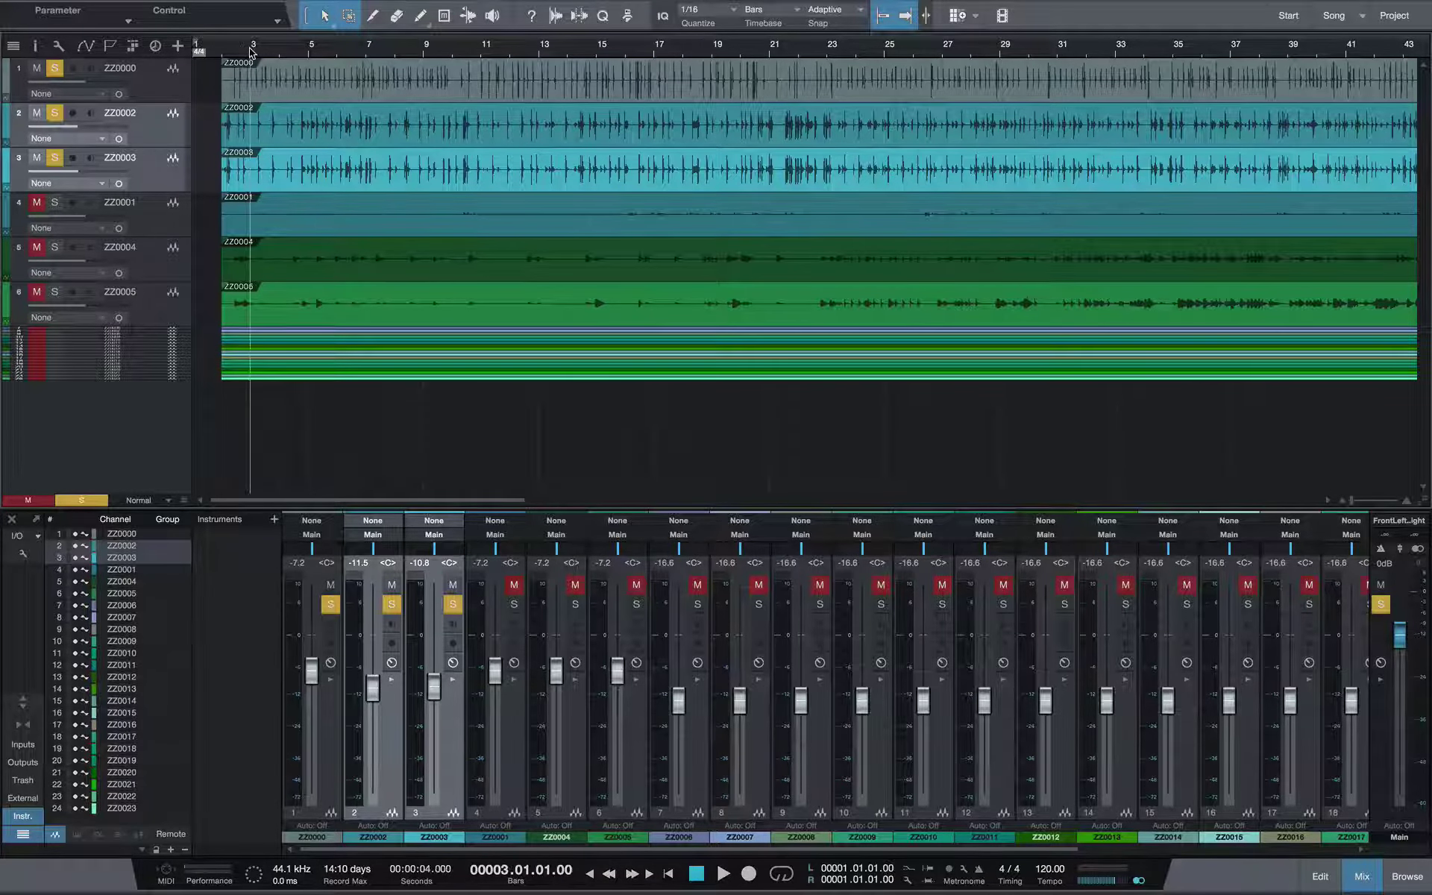
key(space)
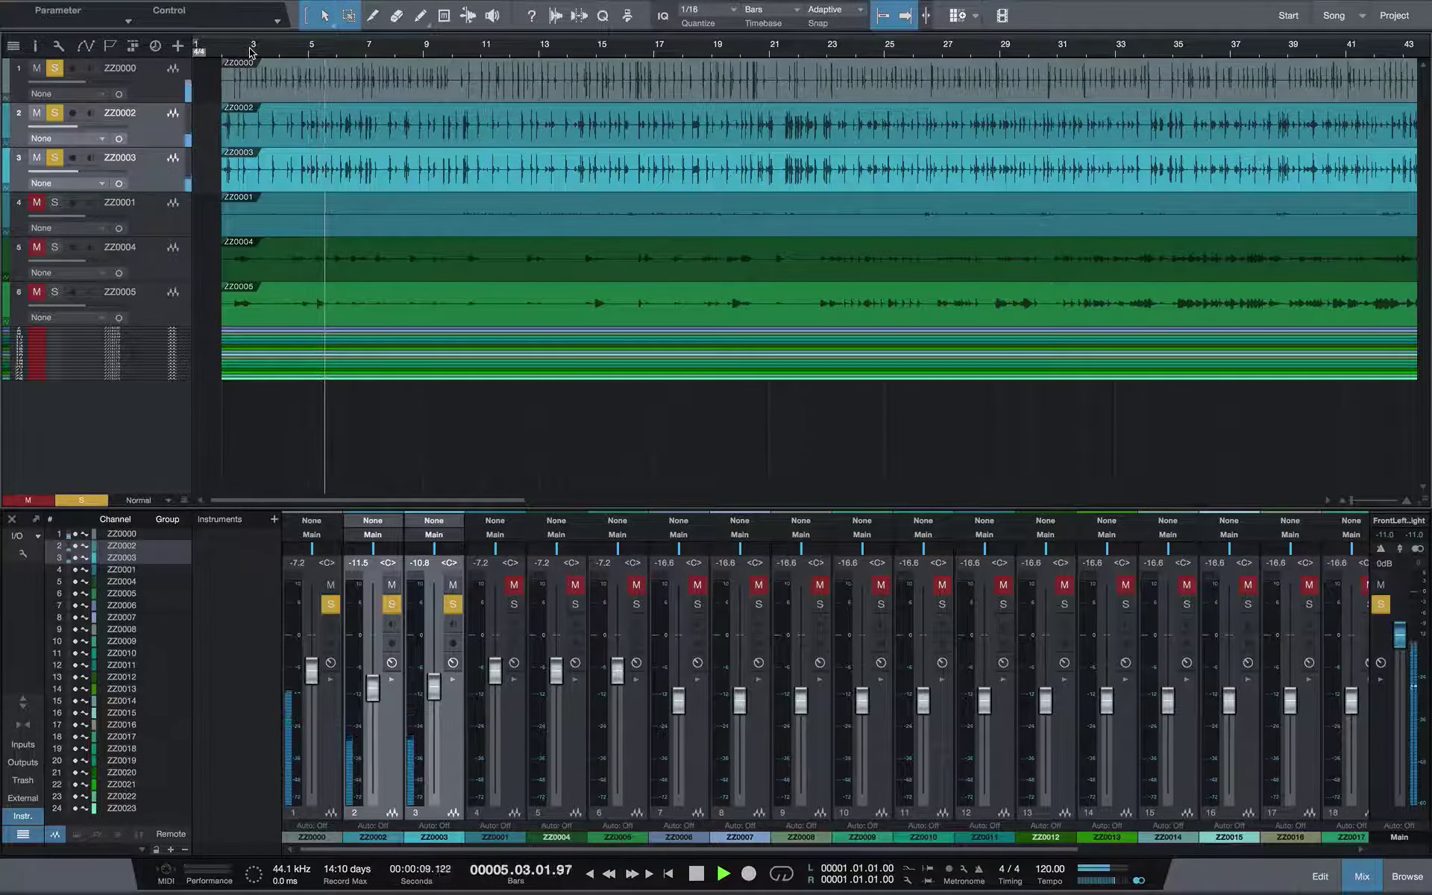
key(space)
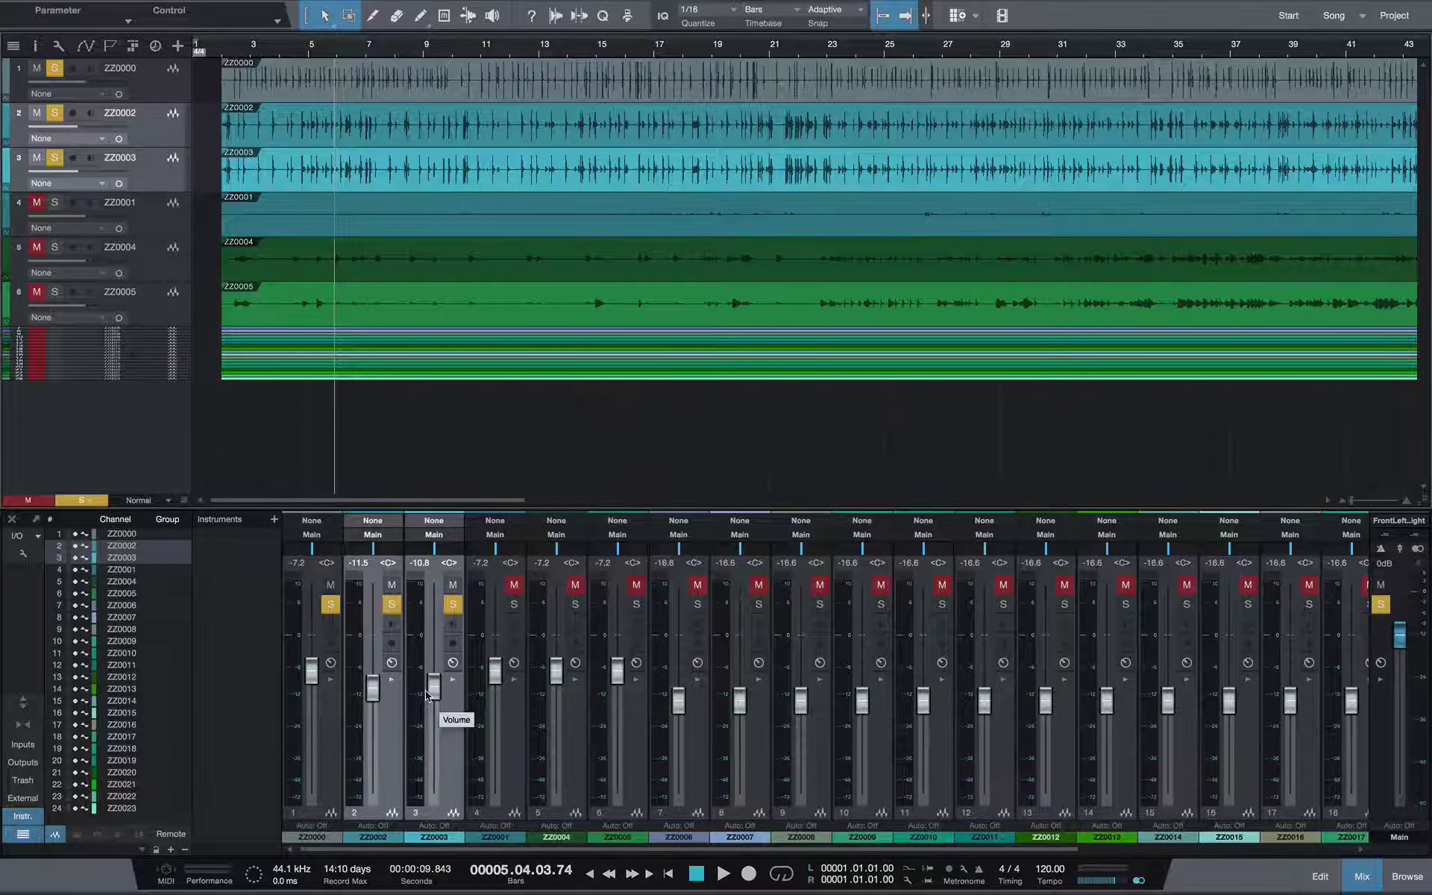
Add a VCA for the selected channels ZZ0000, ZZ0002 and ZZ0003.
shift+click(330, 733)
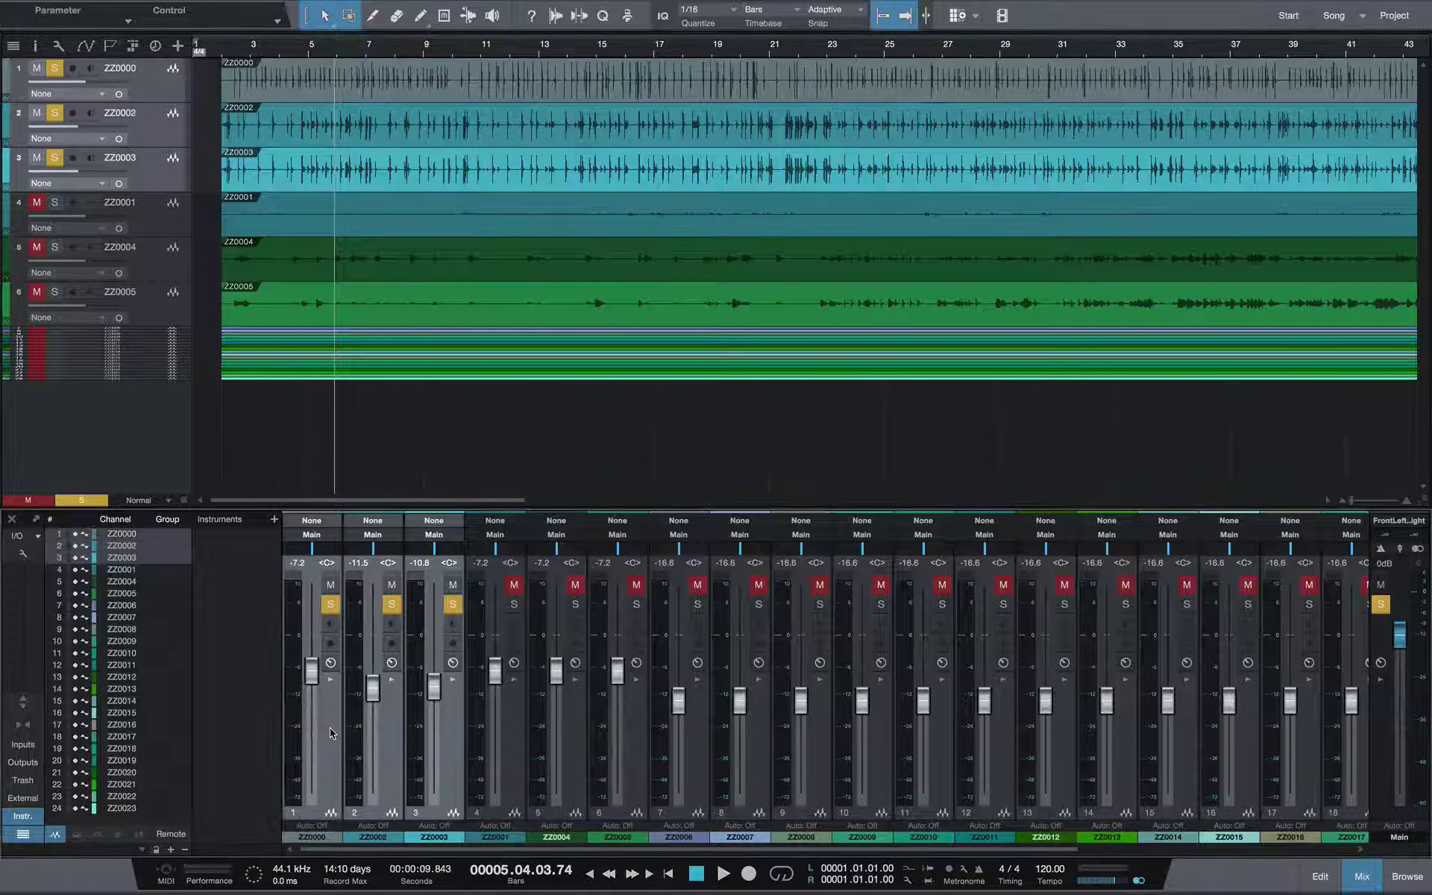
right_click(444, 735)
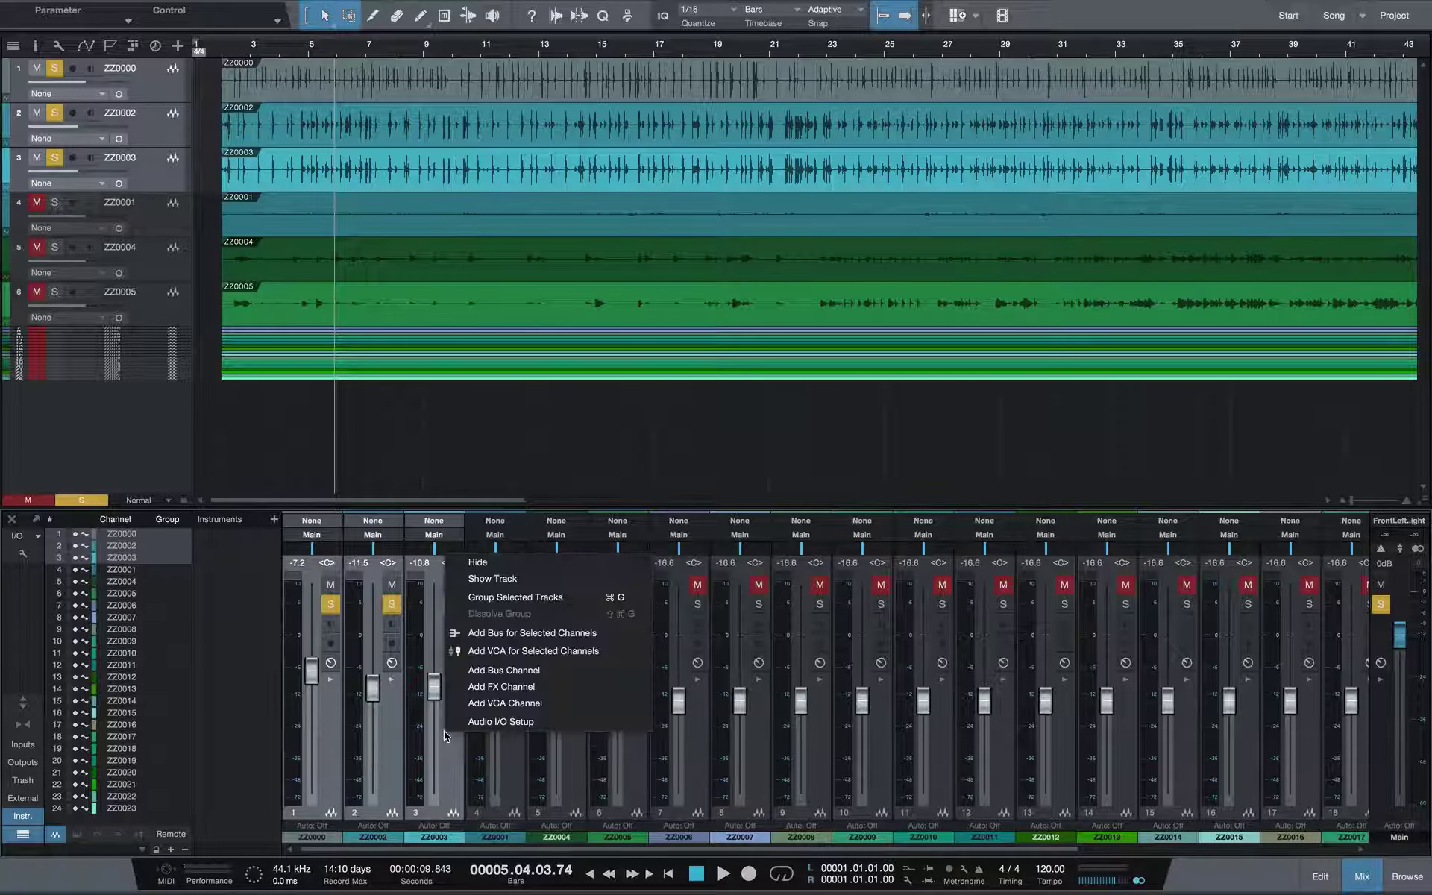
click(533, 660)
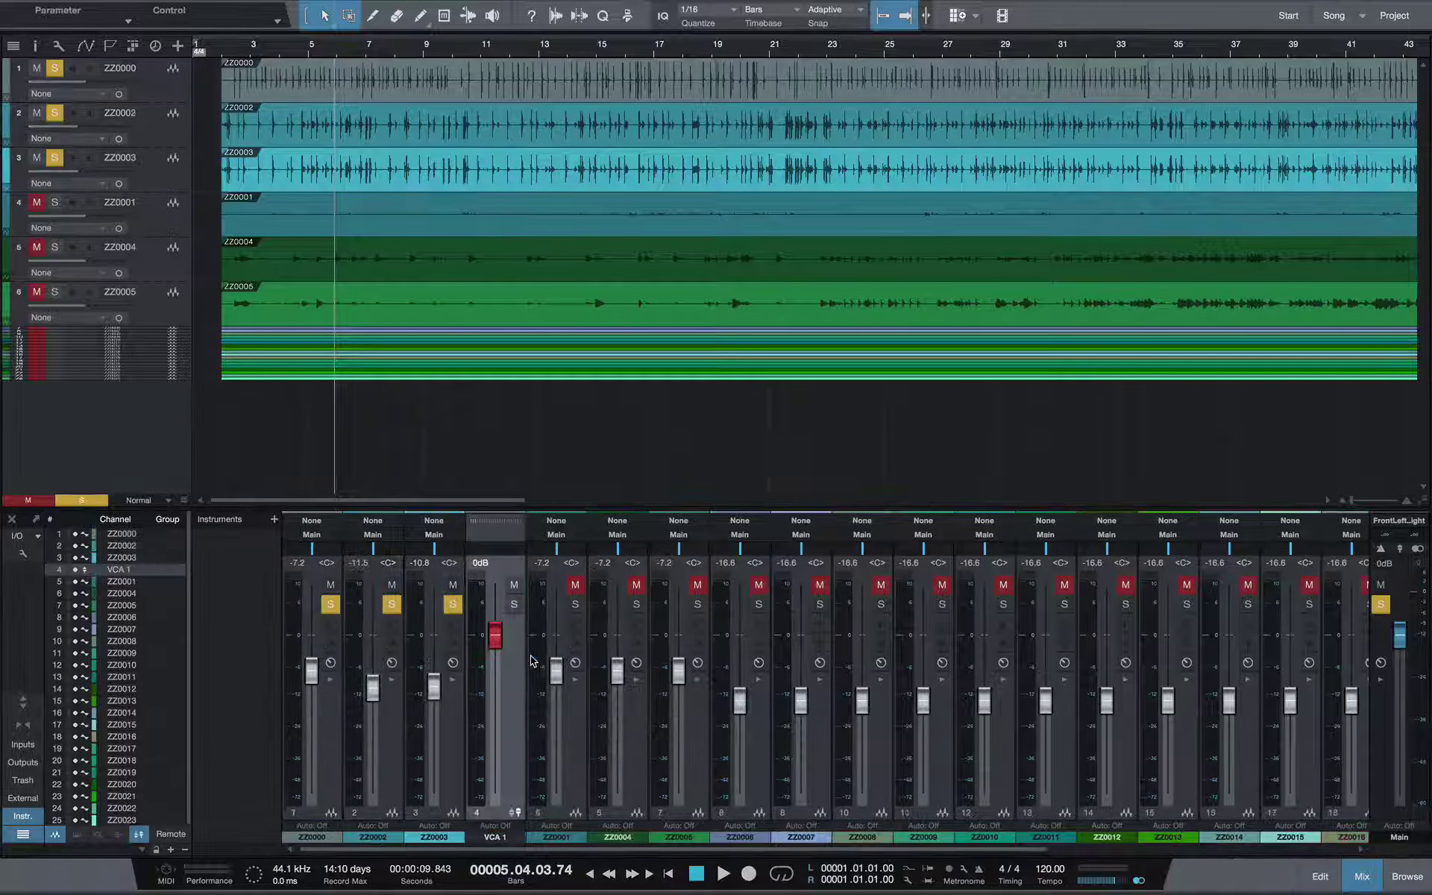
Raise the new VCA fader to +1.8 dB while the soloed tracks play.
key(space)
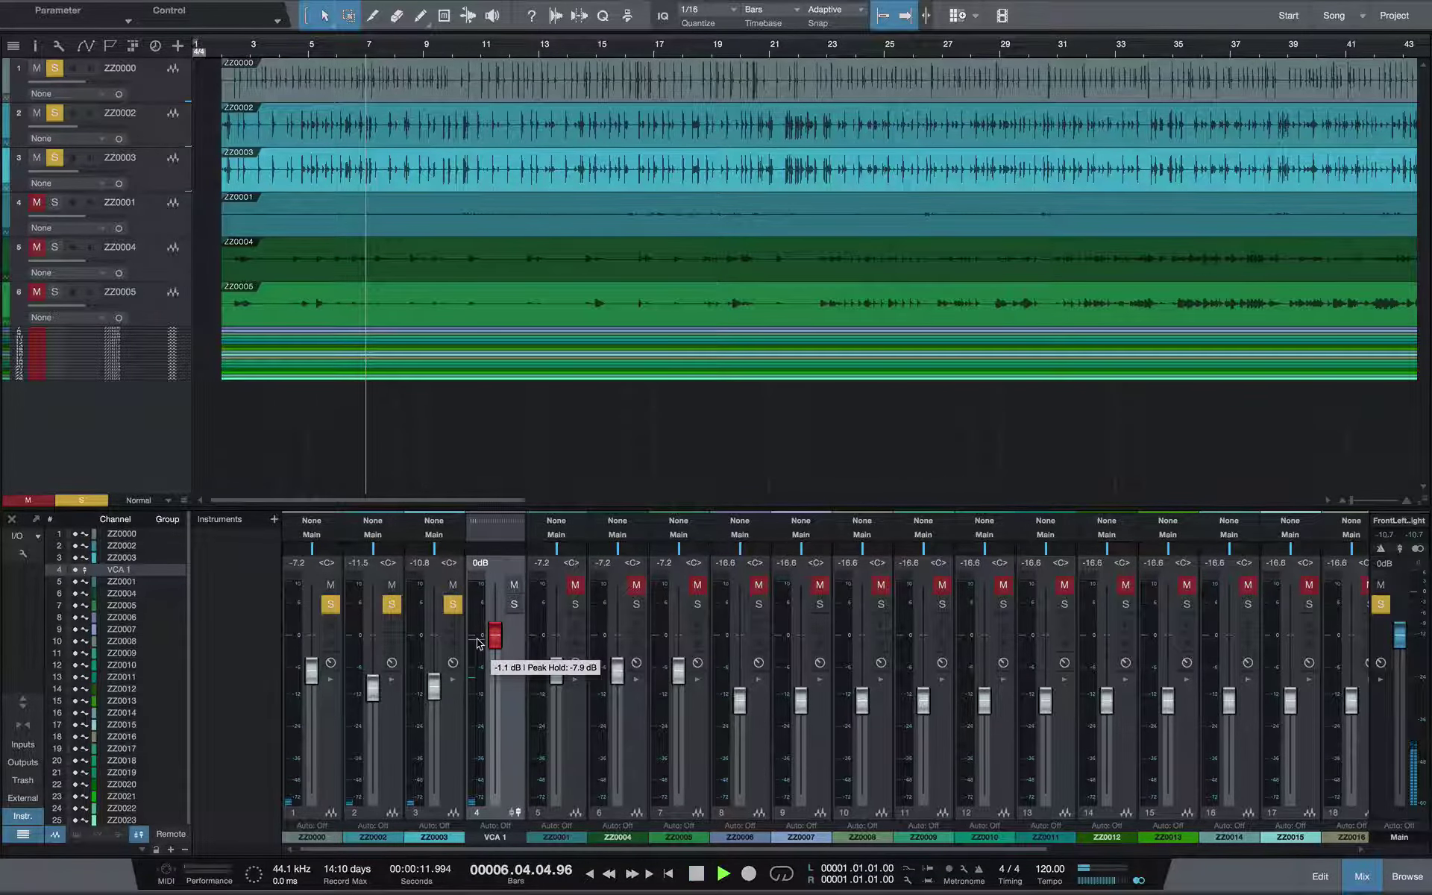
mouse_move(494, 646)
mouse_down()
mouse_move(497, 717)
mouse_move(502, 614)
mouse_move(511, 690)
mouse_move(512, 633)
mouse_up()
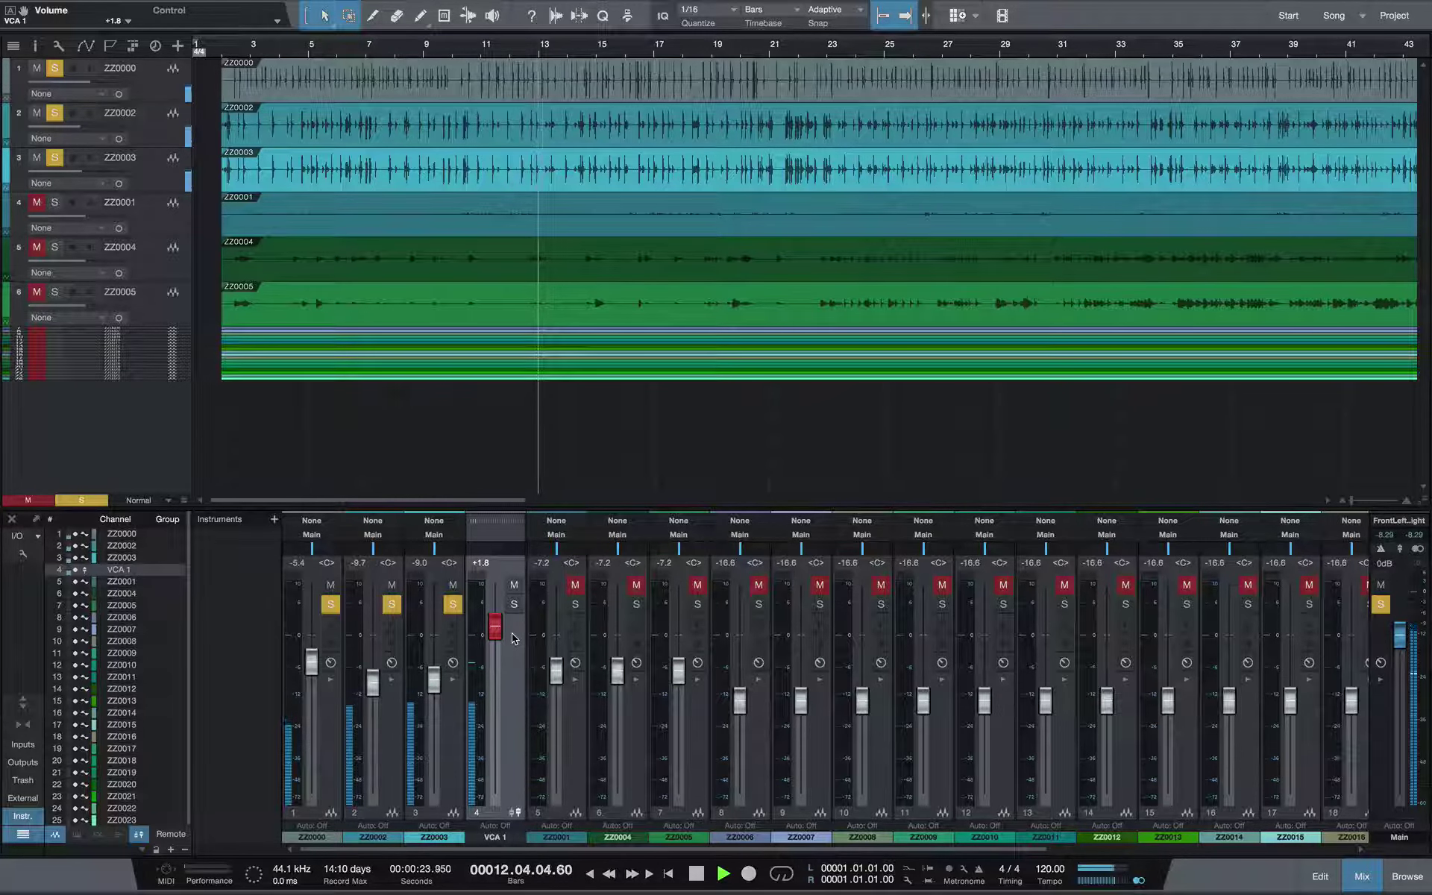
key(space)
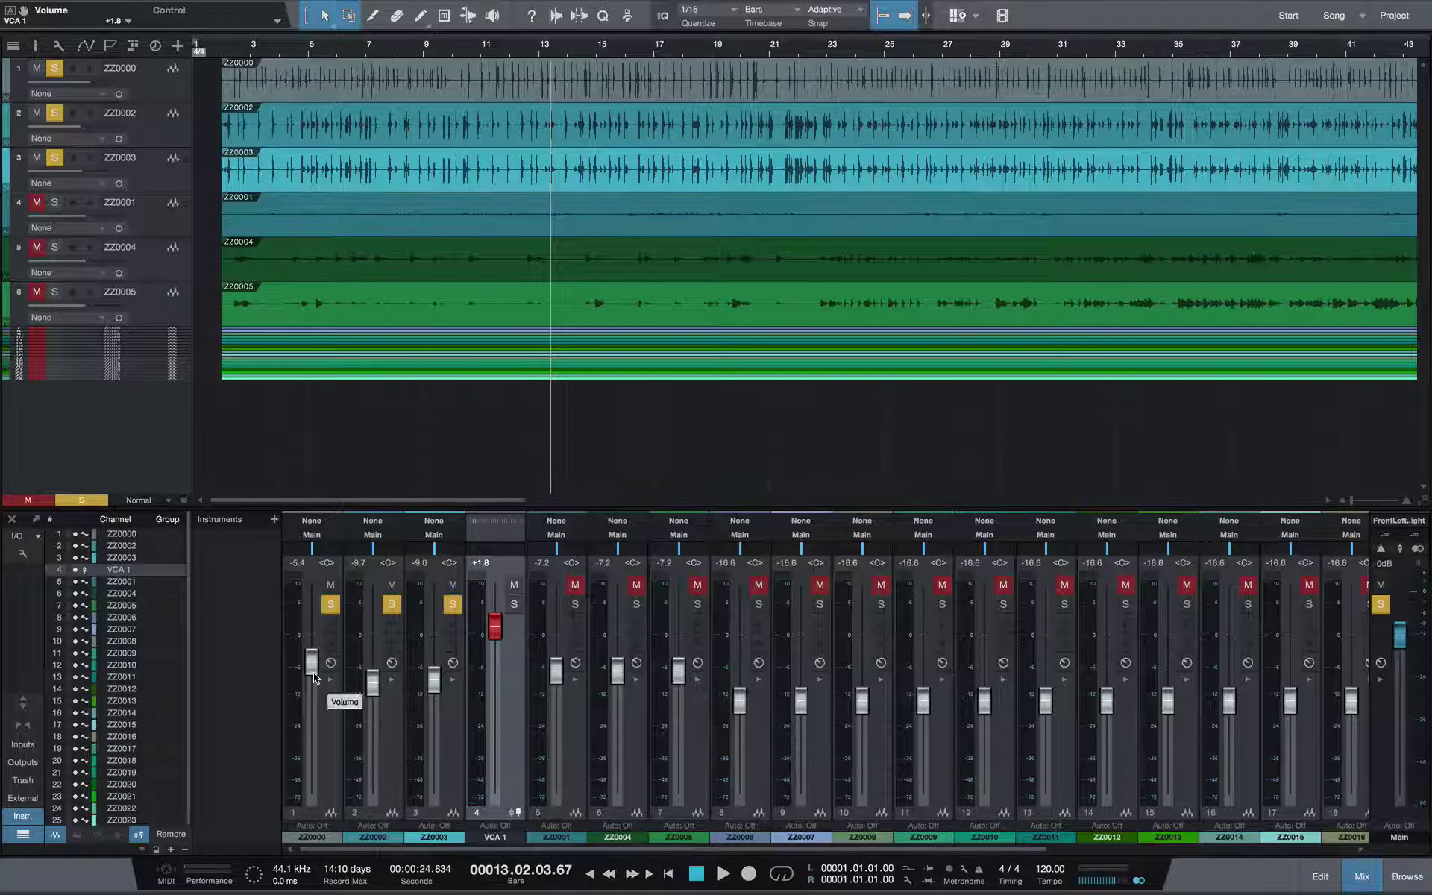
Raise the volume fader of channel ZZ0000 on its own to -4.2 dB during playback.
scroll(314, 665, down, 3)
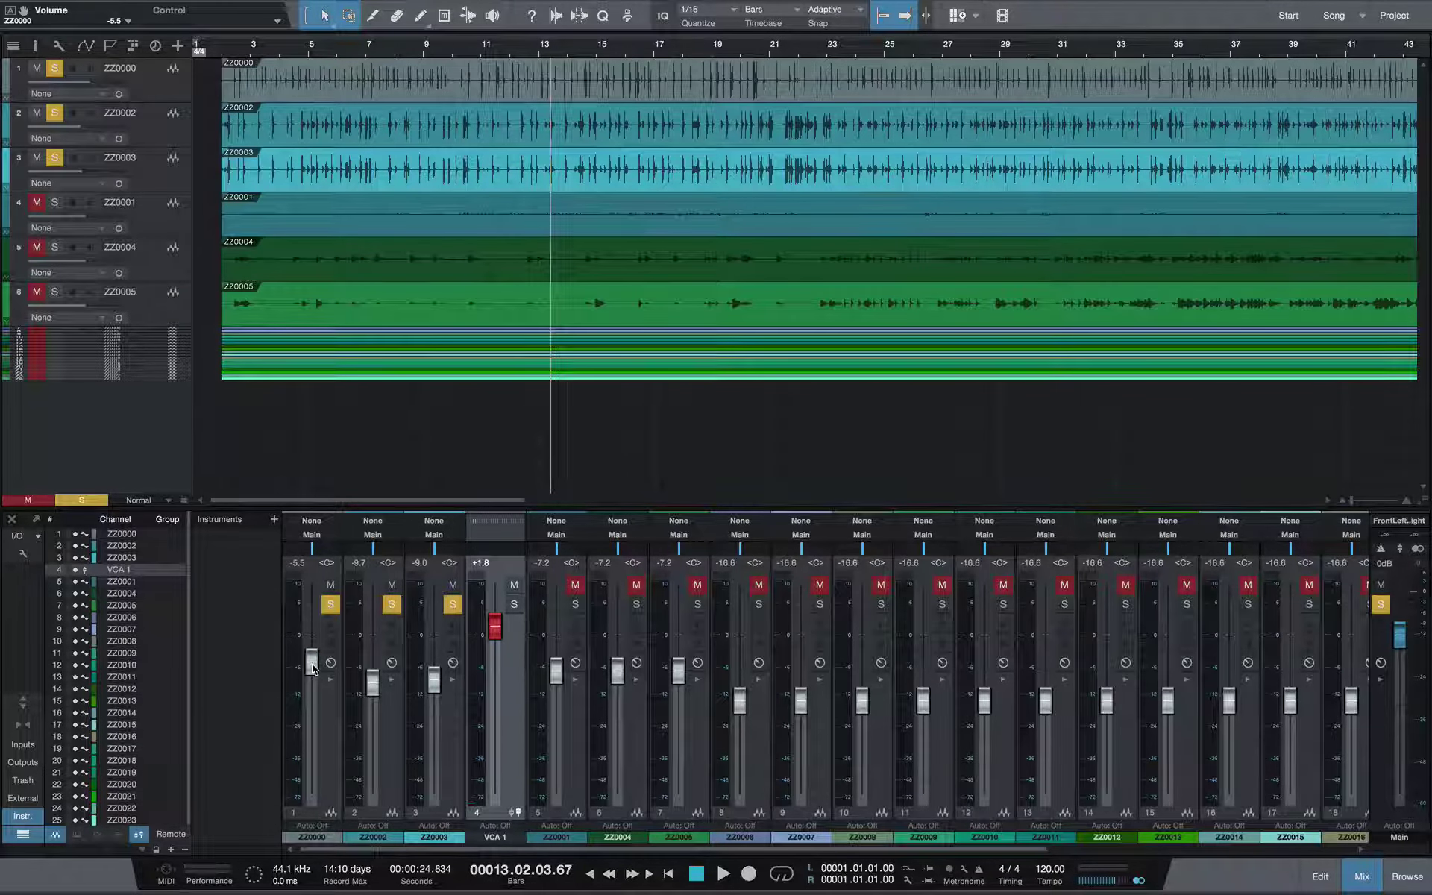
key(space)
mouse_move(312, 666)
mouse_down()
mouse_move(310, 640)
mouse_move(311, 682)
mouse_move(311, 654)
mouse_up()
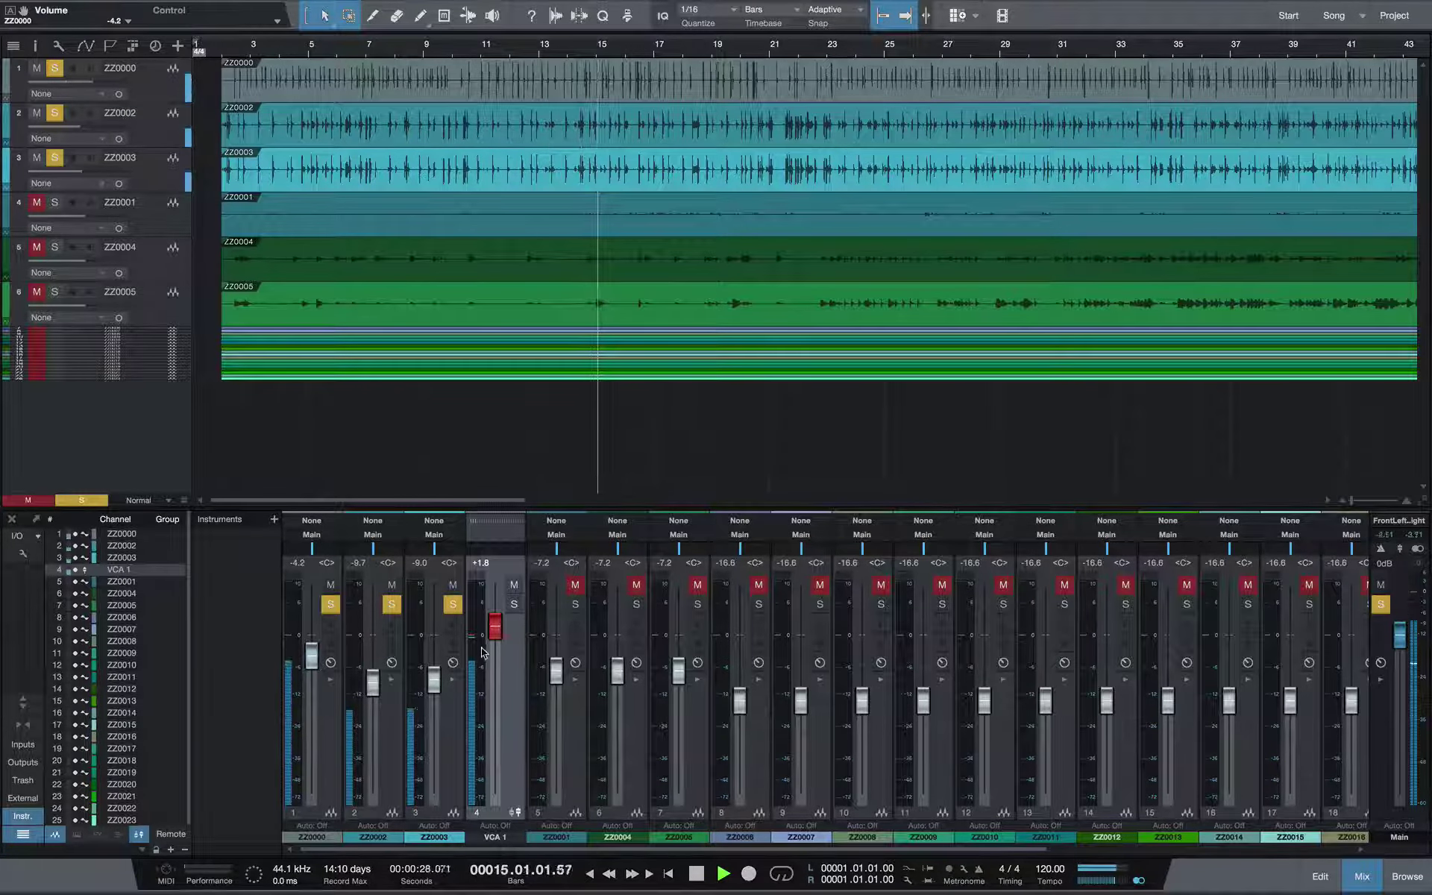
Lower the VCA fader to +0.6 dB and view the list of channels assigned to it.
mouse_move(495, 634)
mouse_down()
mouse_move(502, 657)
mouse_move(500, 638)
mouse_up()
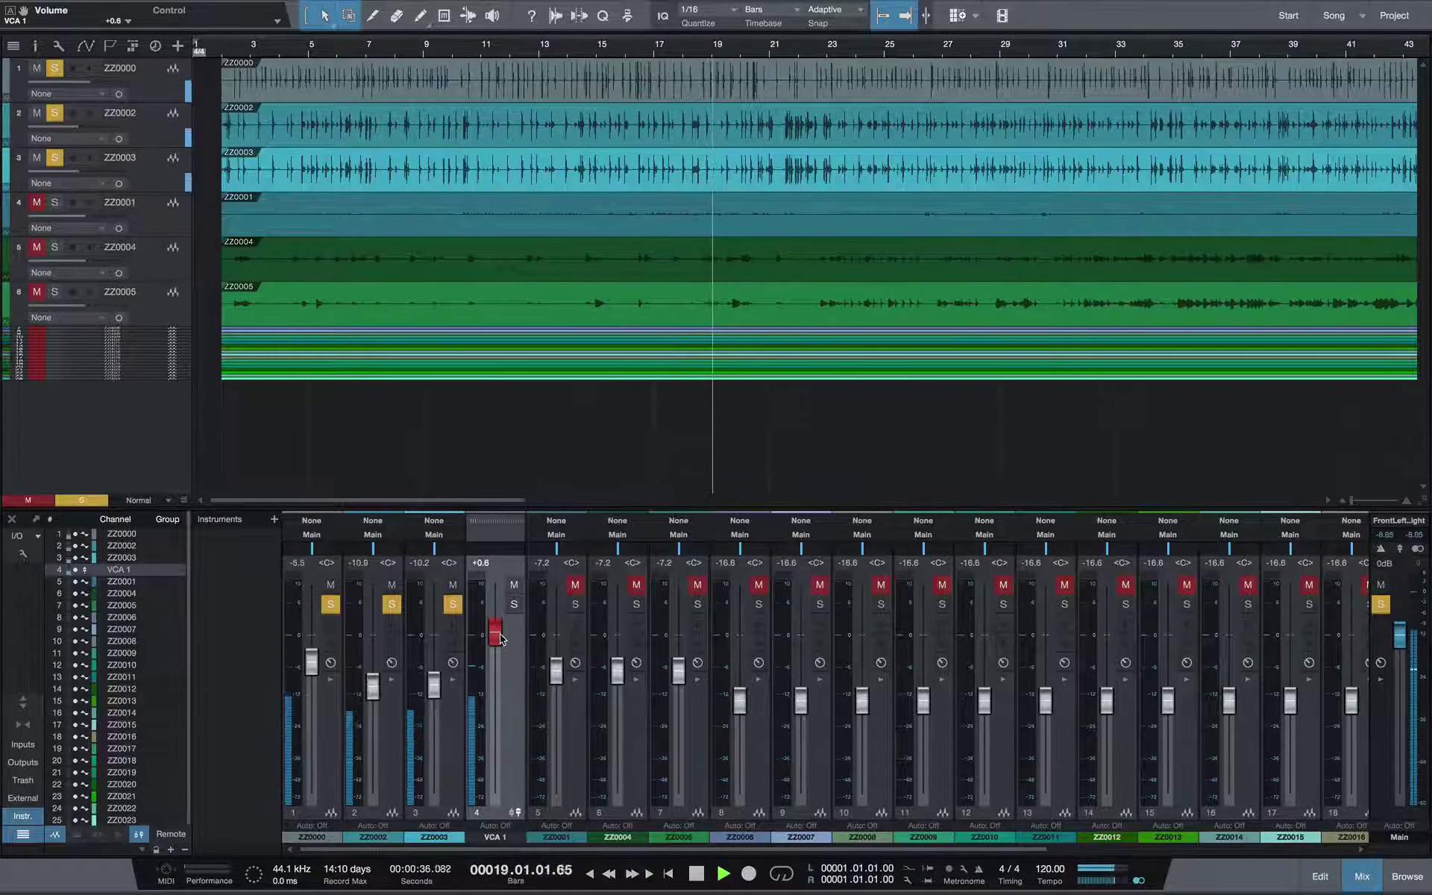
key(space)
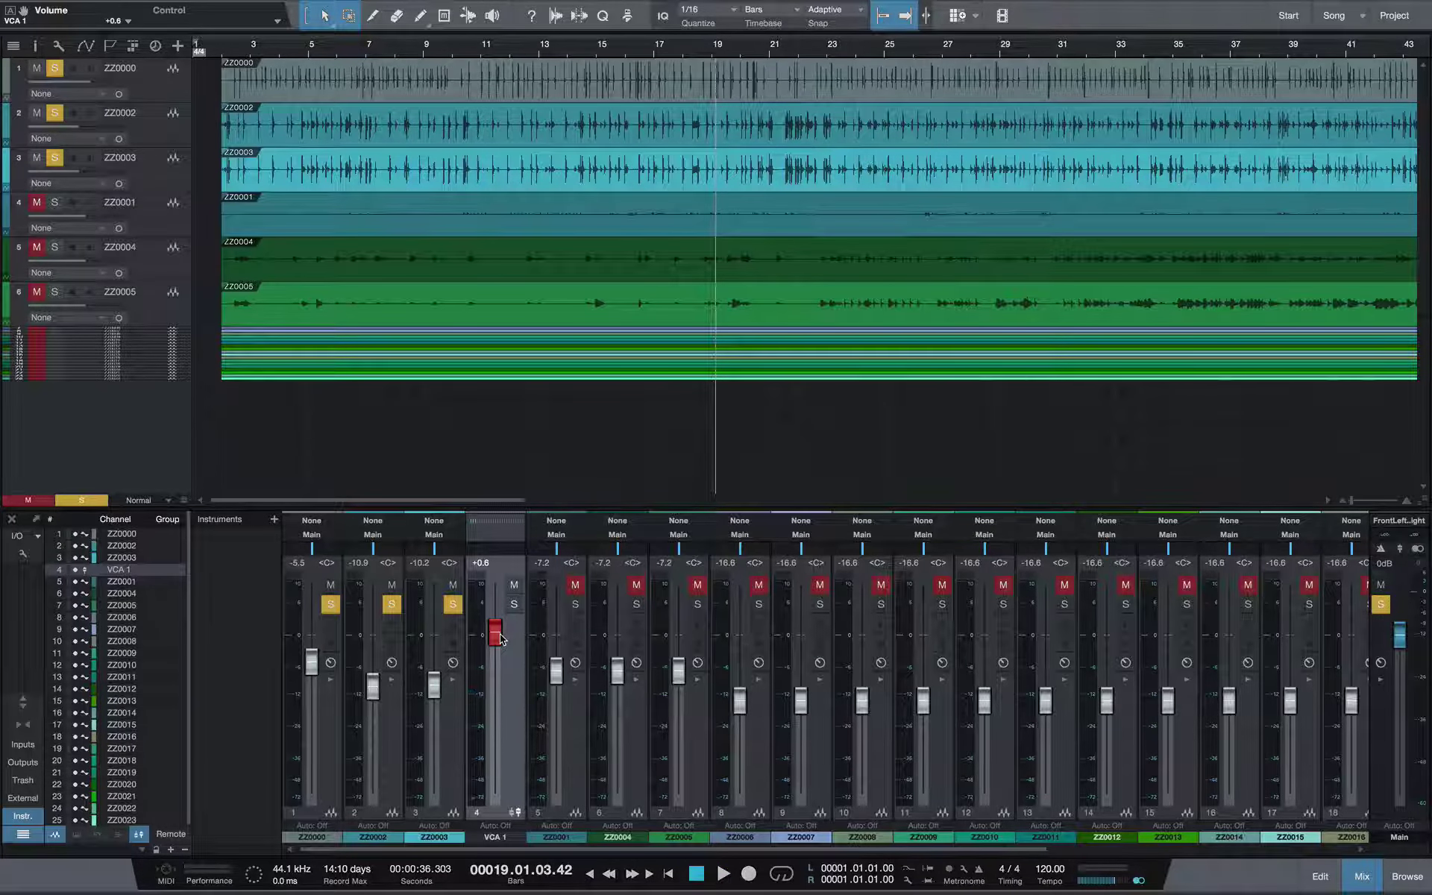
click(482, 527)
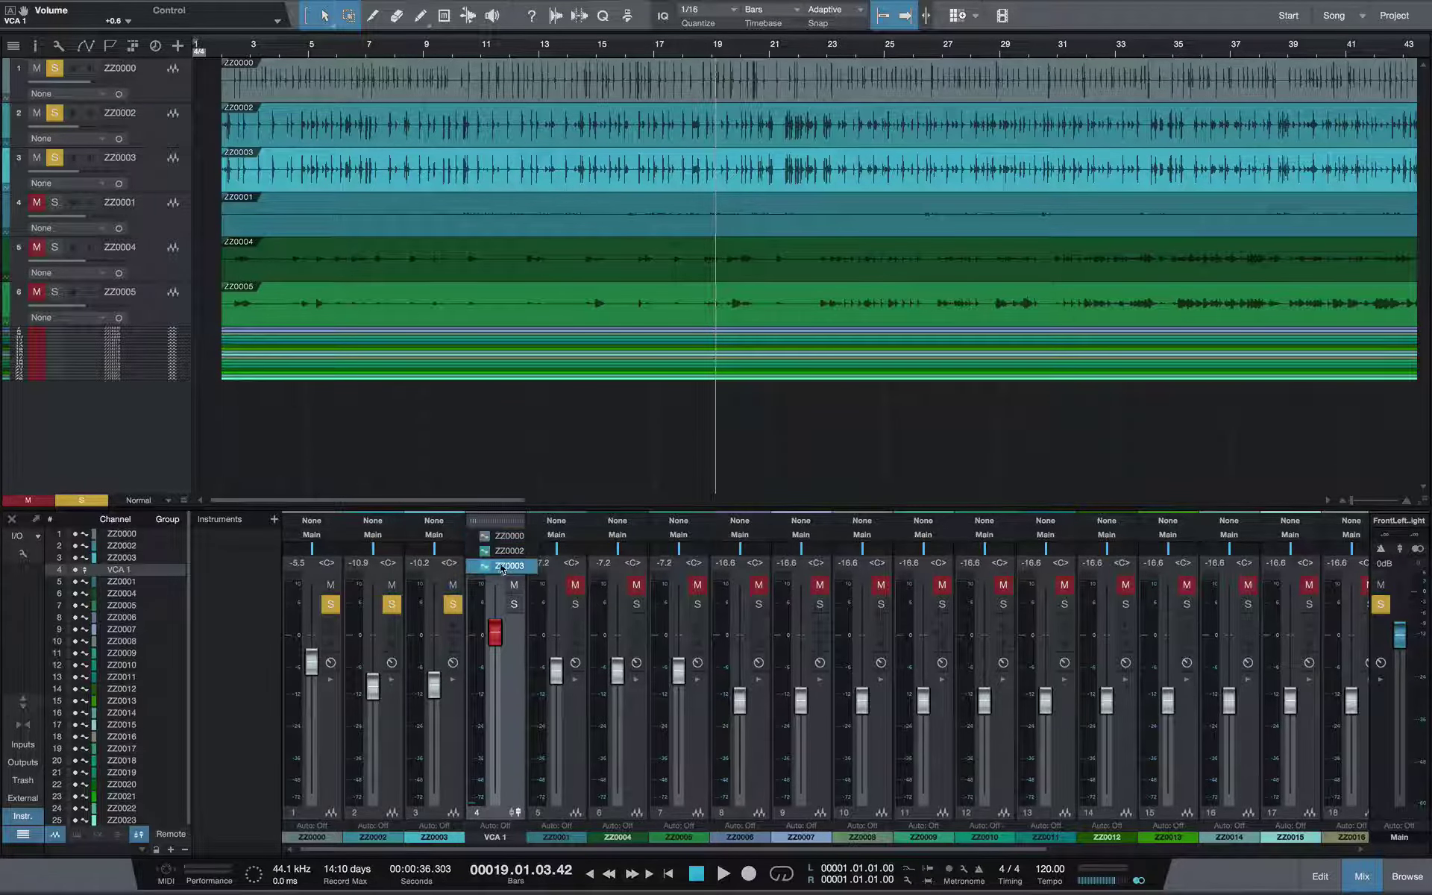
click(495, 524)
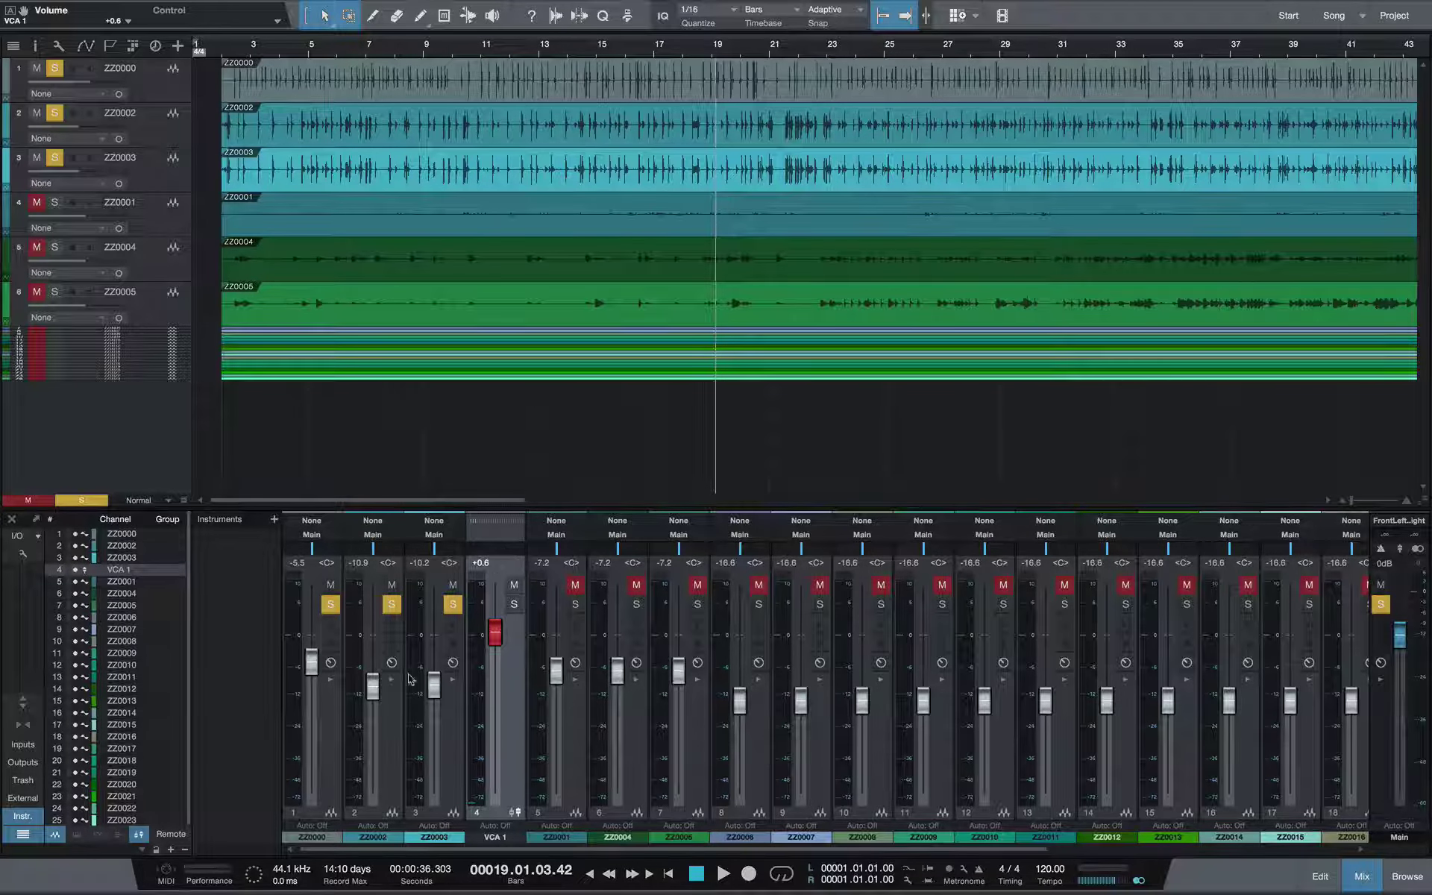
Rename channels ZZ0000, ZZ0002 and ZZ0003 as k, s t and s b.
click(311, 839)
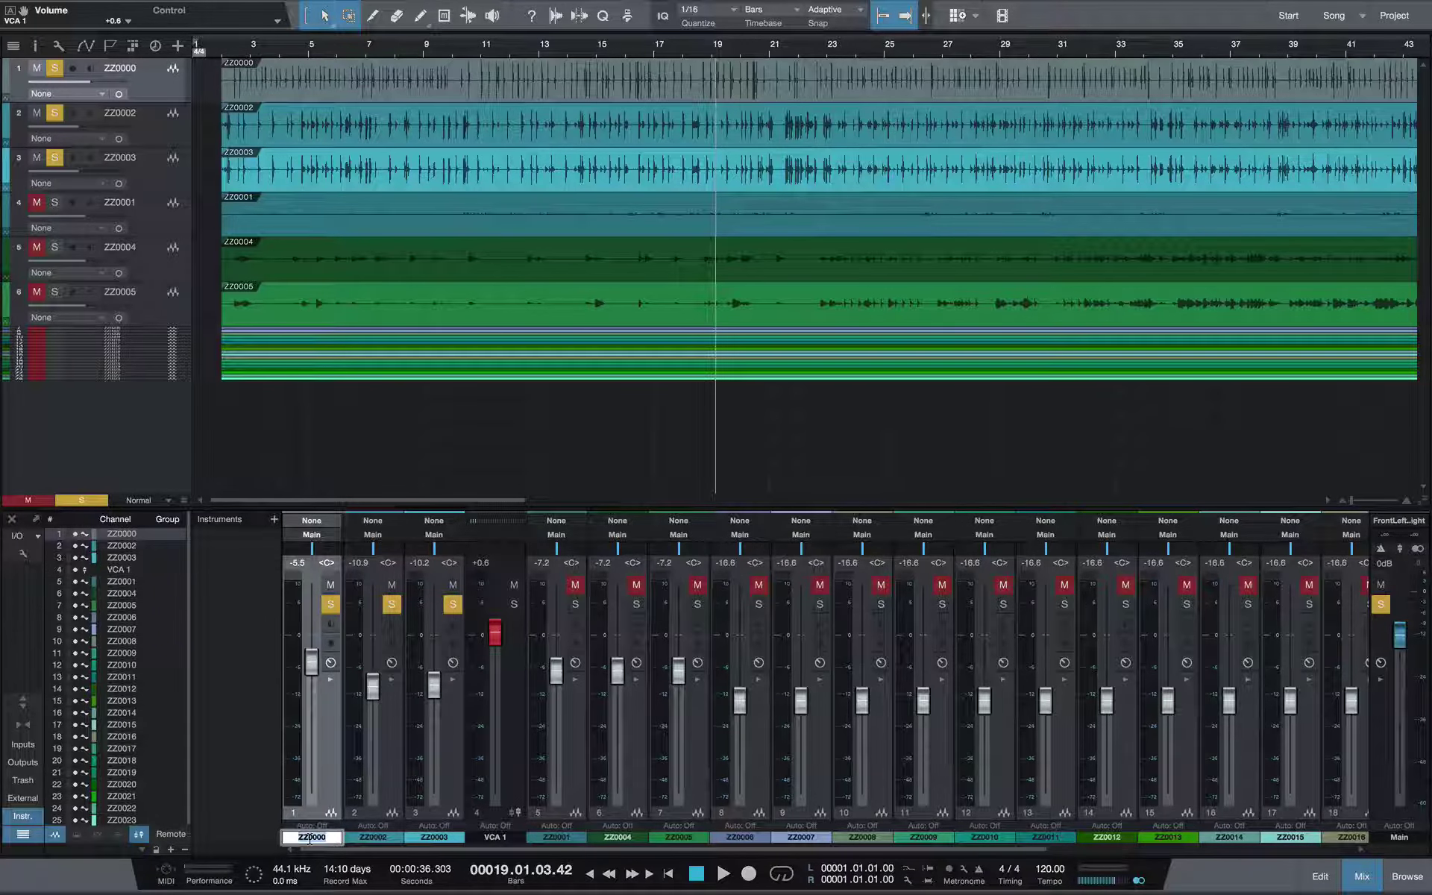
double_click(312, 837)
text(k)
click(372, 837)
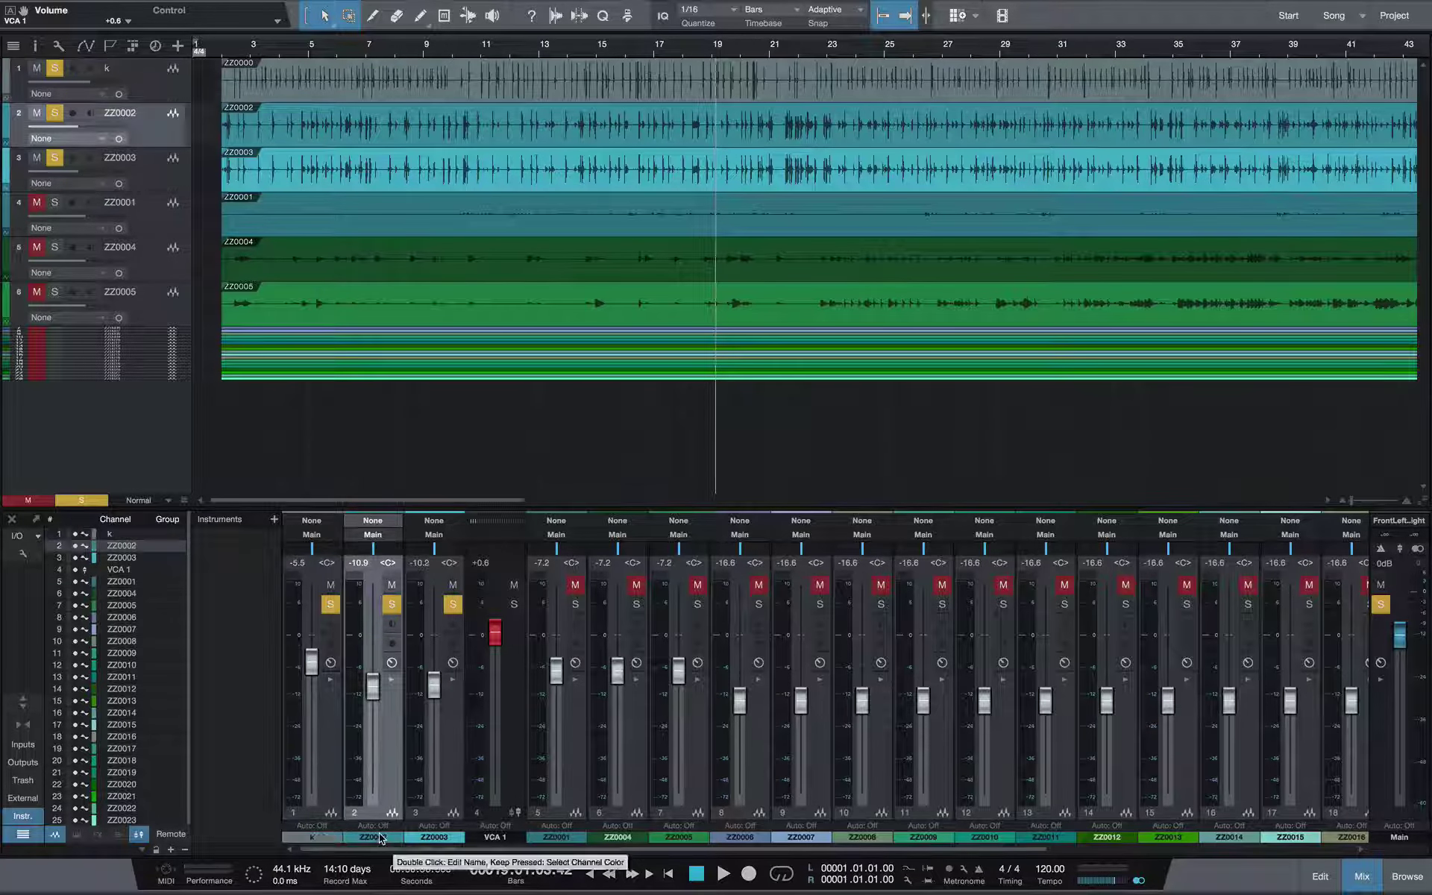
double_click(373, 836)
text(st)
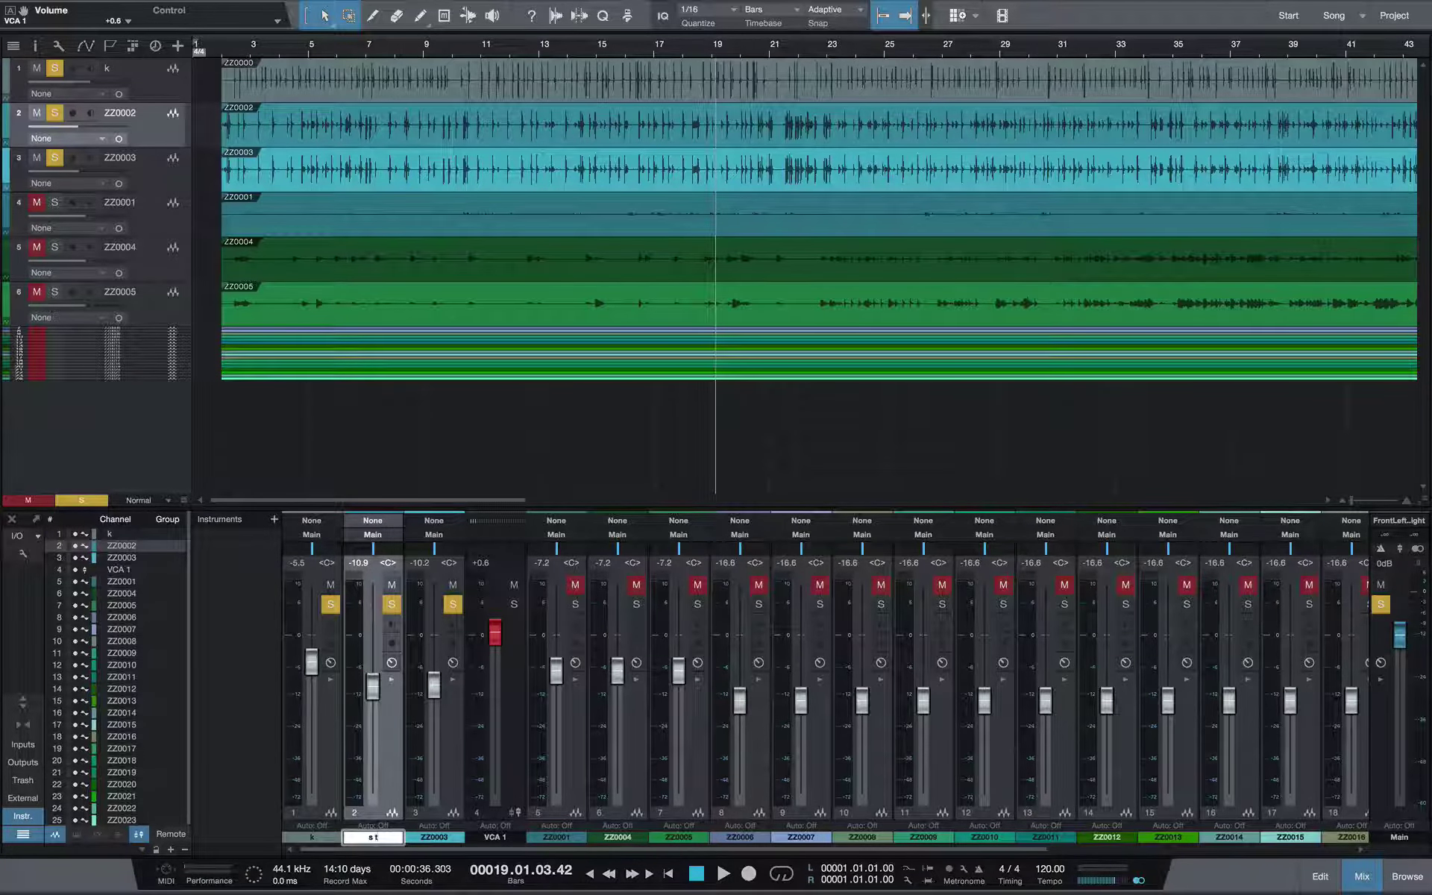
click(434, 836)
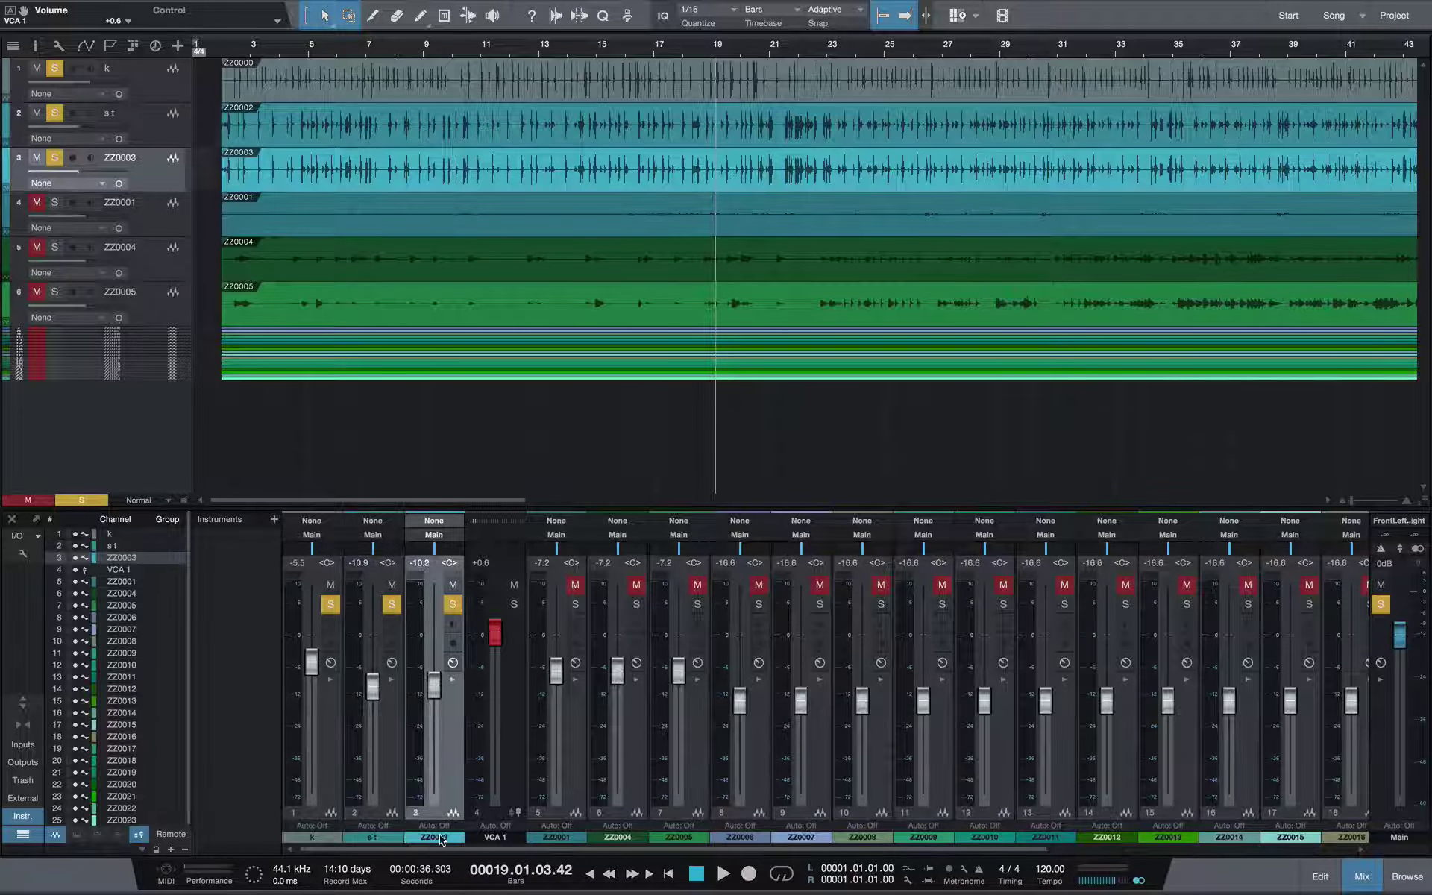
double_click(434, 836)
text(s b)
key(Return)
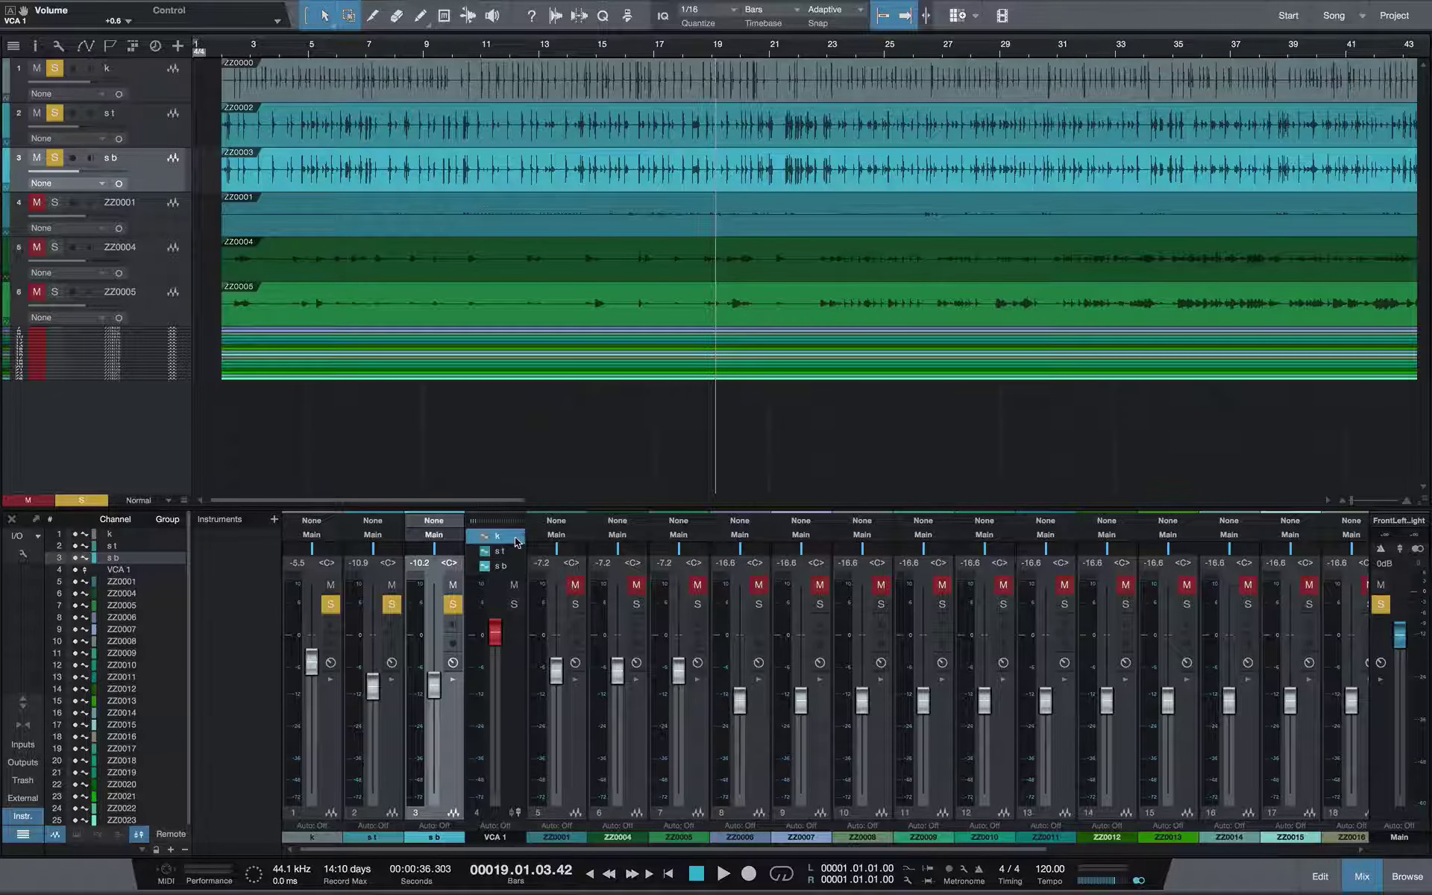
Jump to channel k from the VCA's list of assigned channels and collapse its inserts and sends.
click(514, 541)
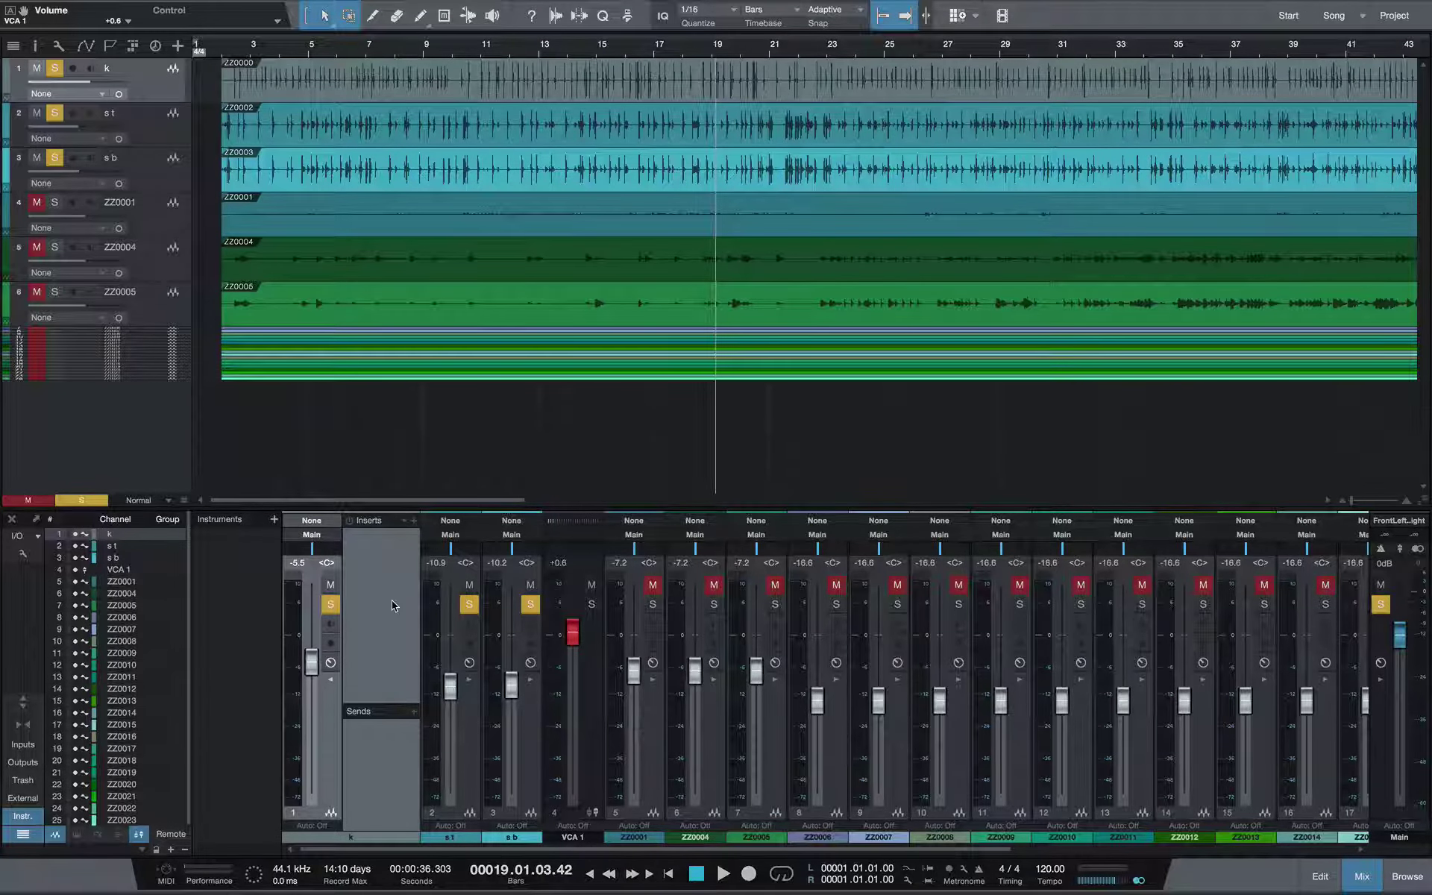
double_click(376, 640)
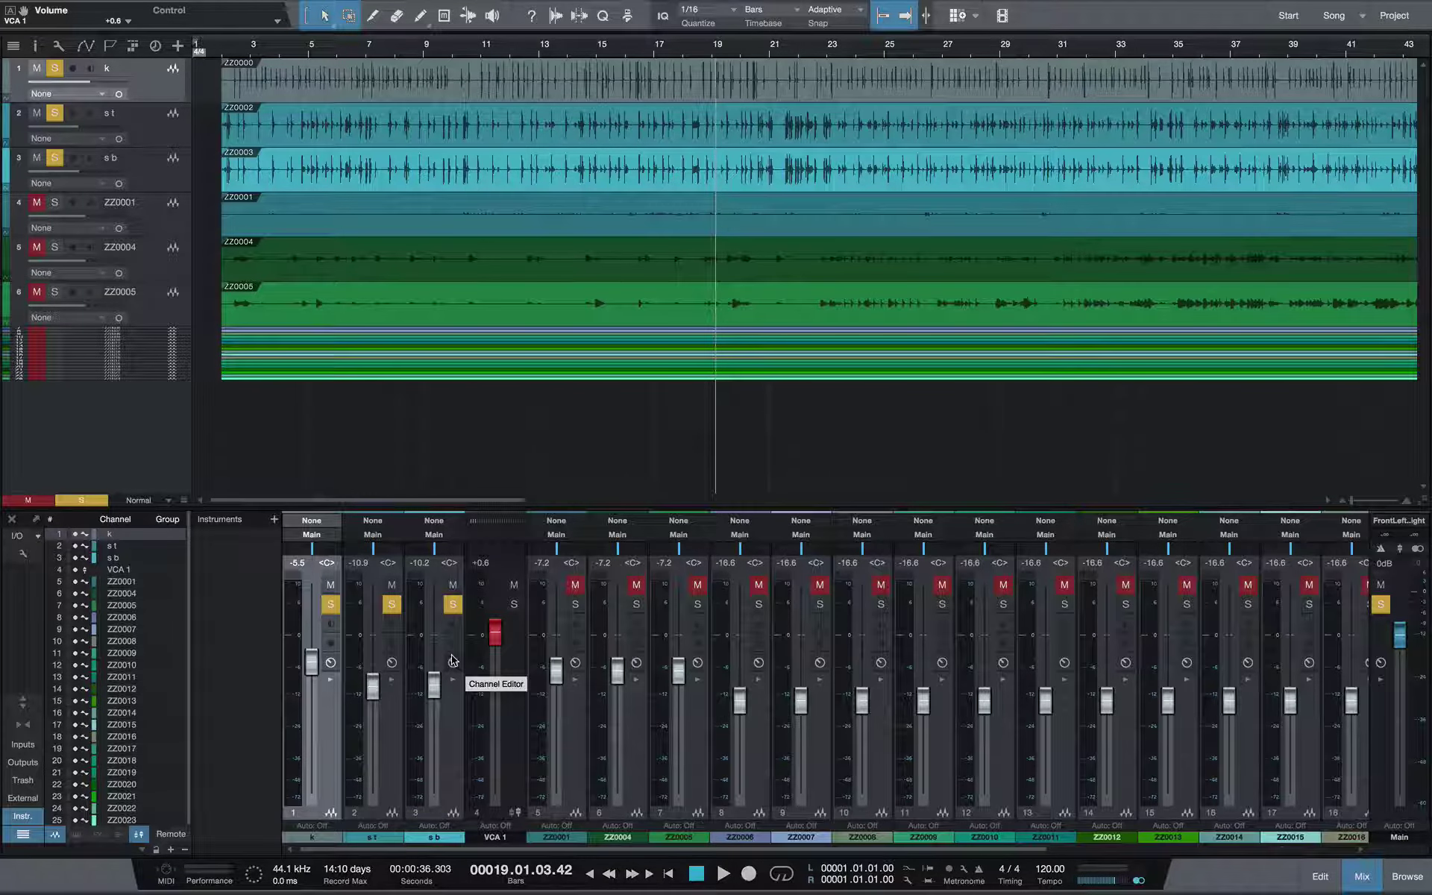
Enable the console option that keeps VCA channels to the right.
click(25, 560)
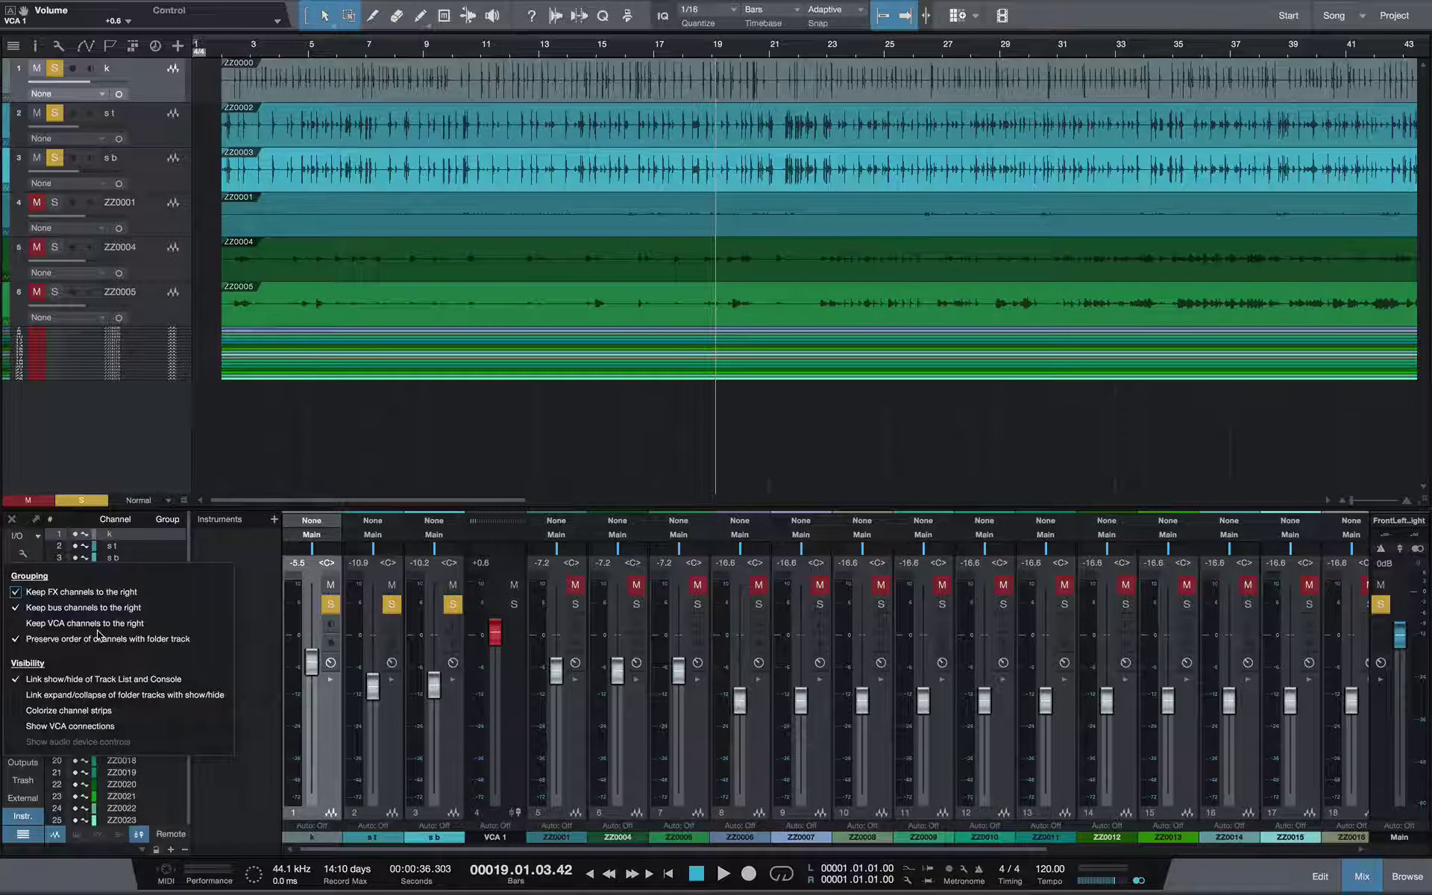
click(16, 624)
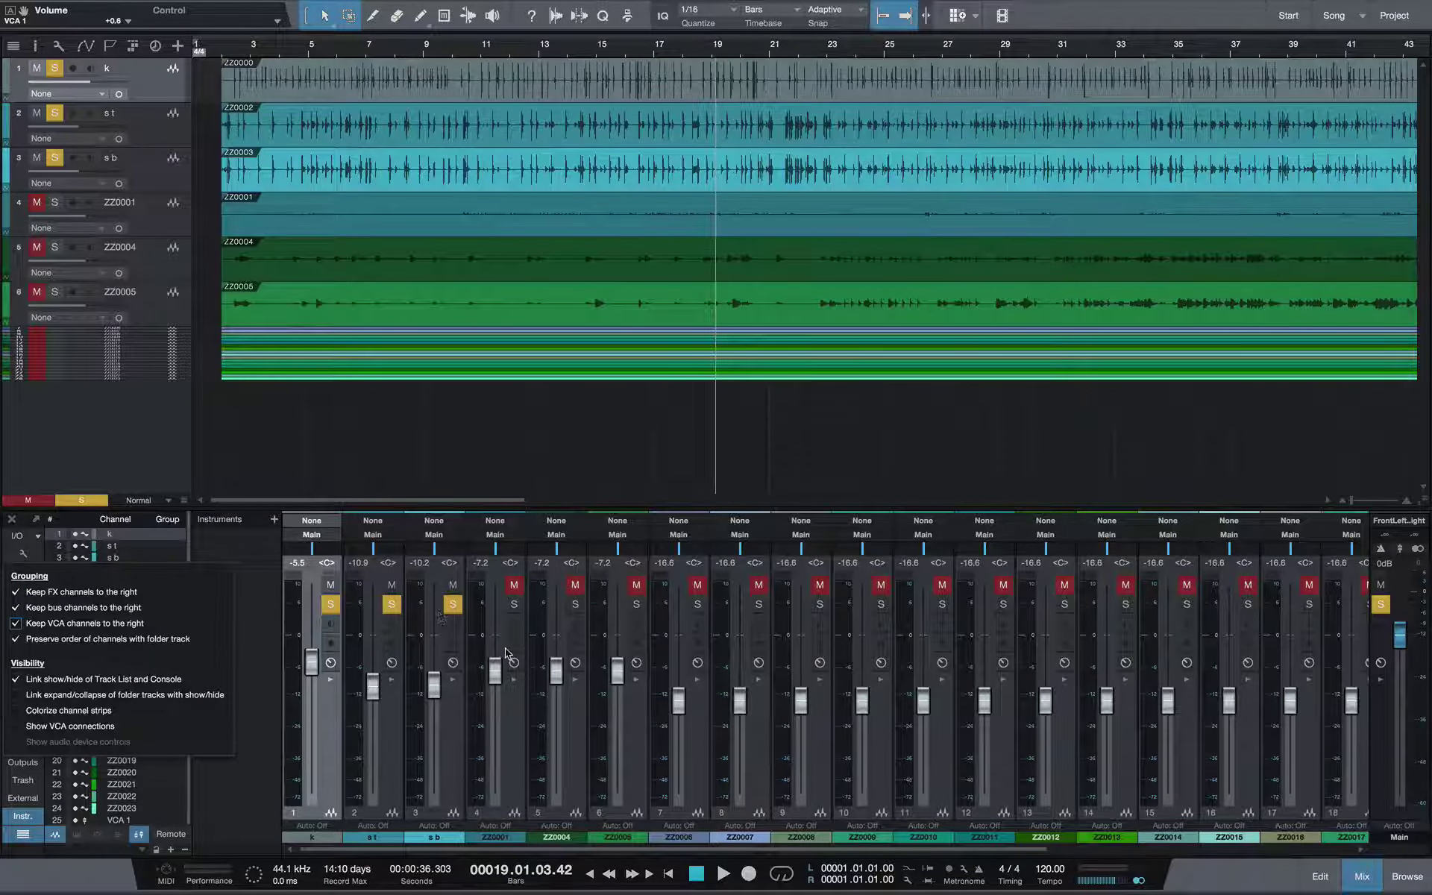
scroll(514, 671, right, 3)
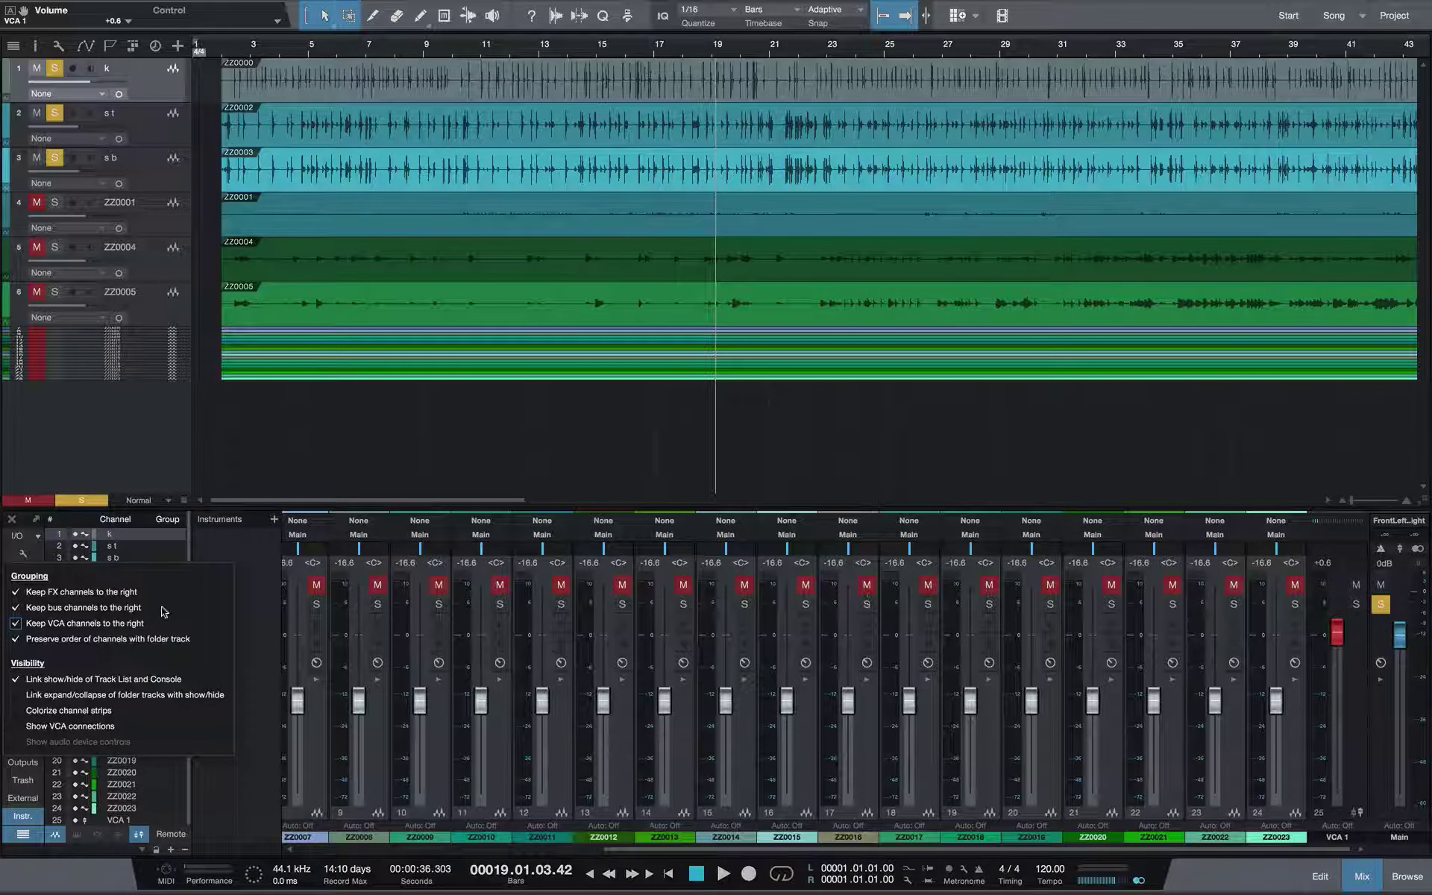
click(251, 632)
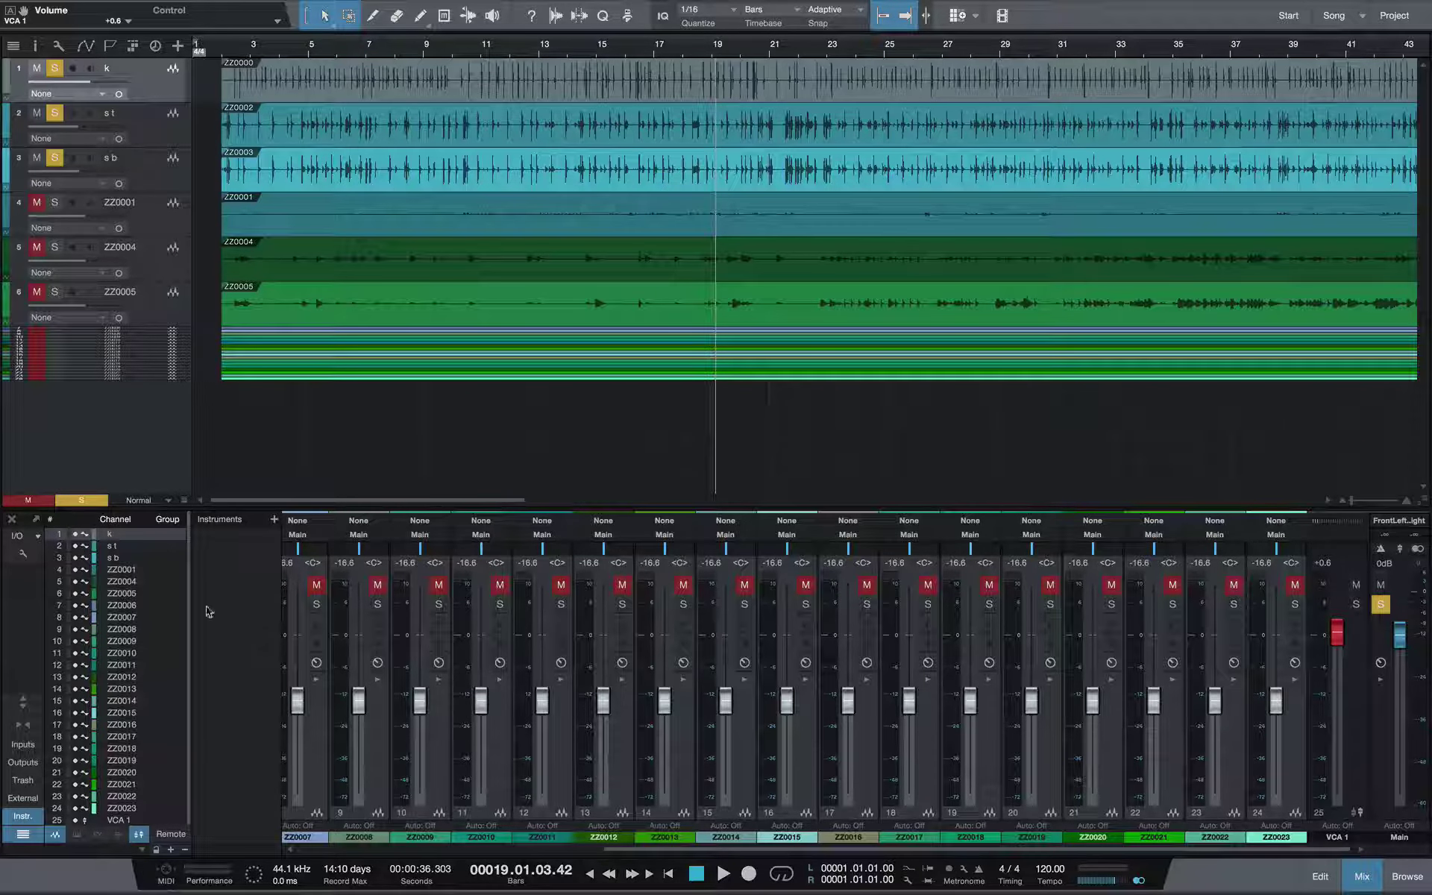
Enable showing VCA connections in the console and check the labels on the first channel strips.
click(23, 554)
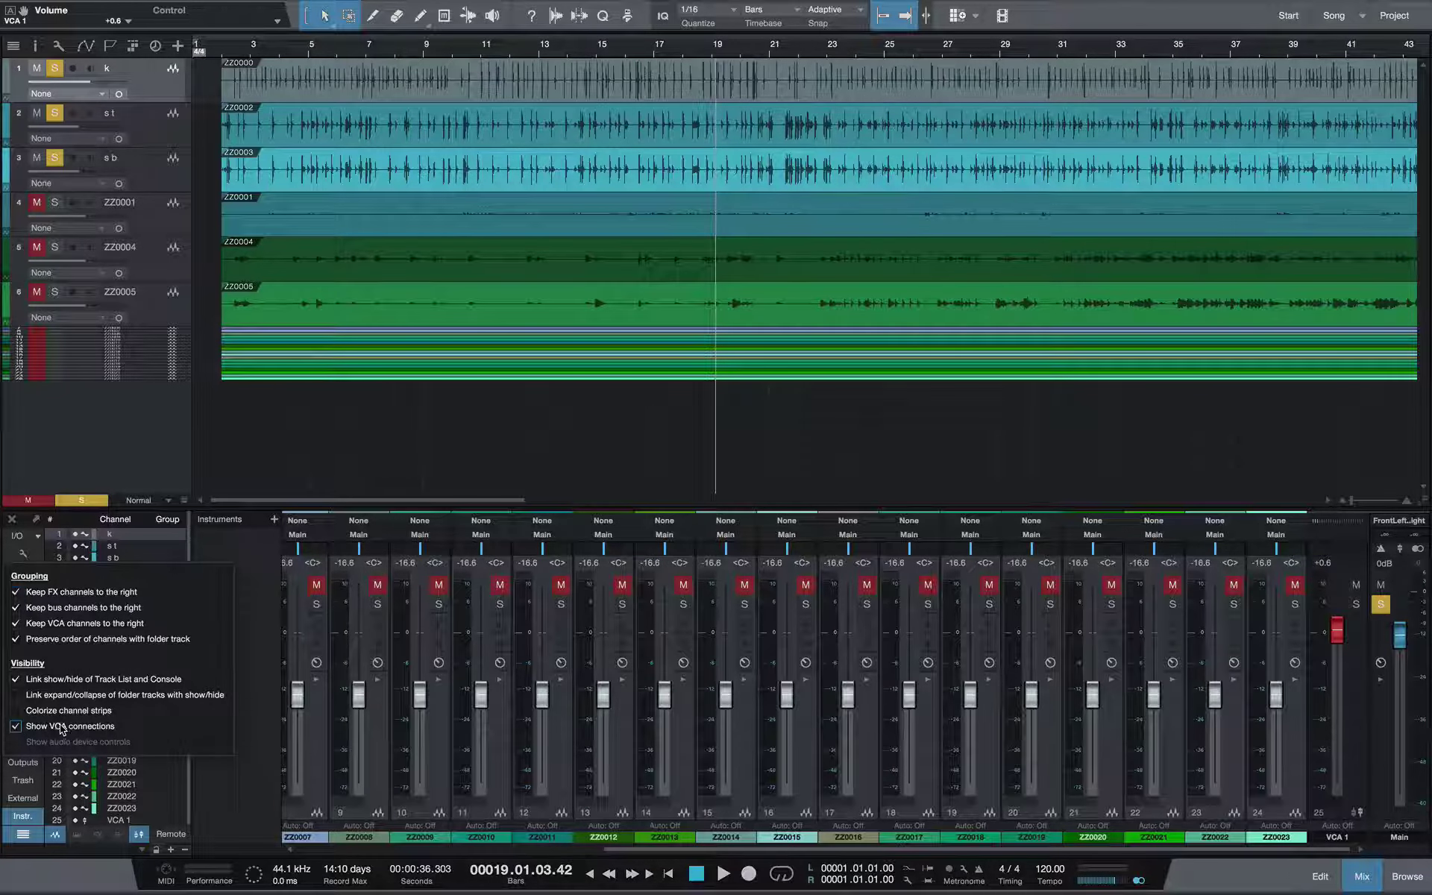
click(262, 732)
scroll(480, 734, left, 6)
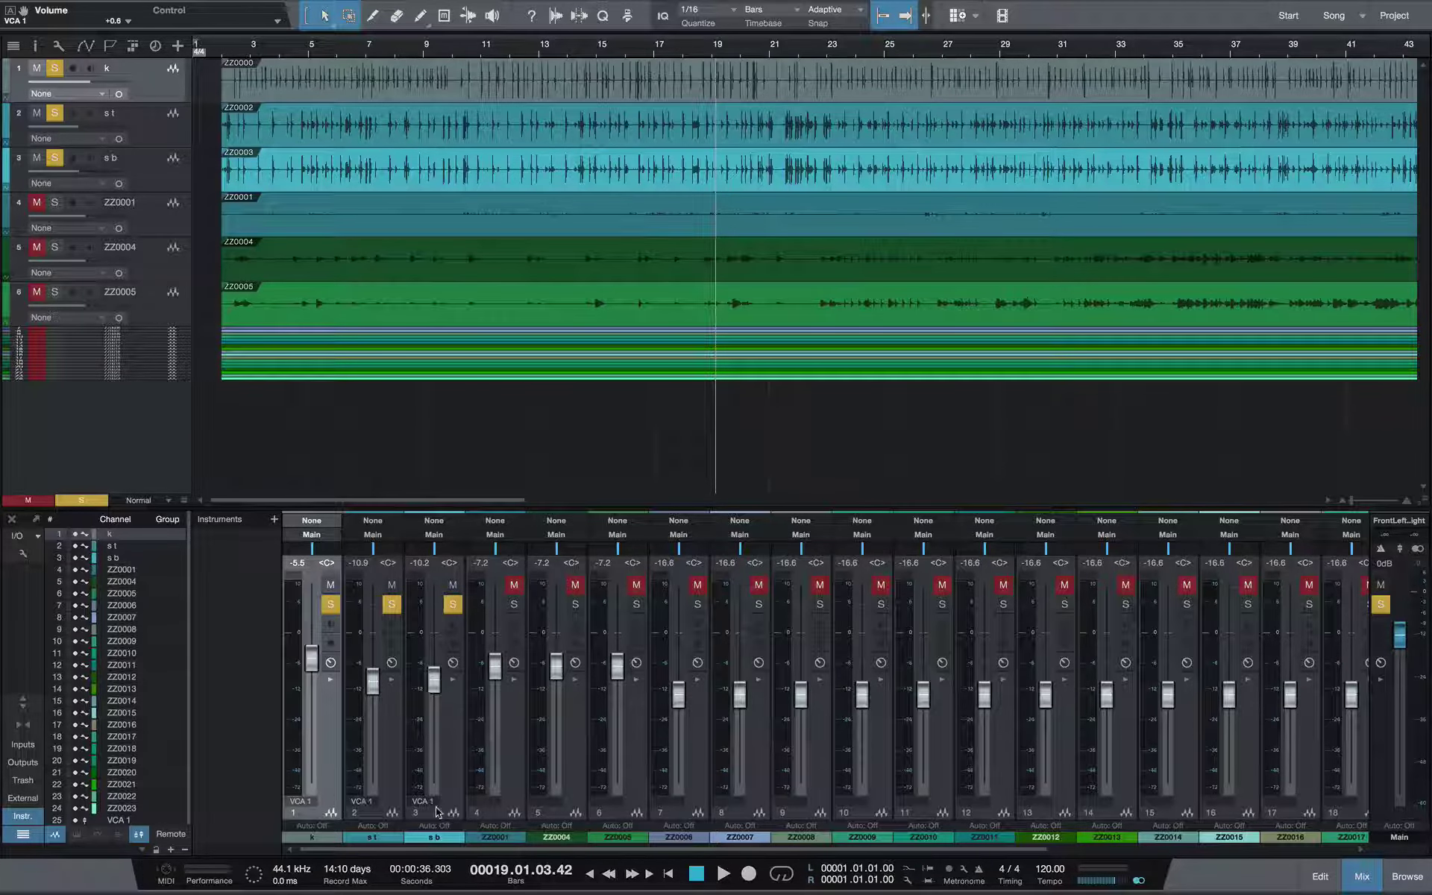
Rename the VCA channel at the end of the console as K&s.
scroll(462, 790, right, 7)
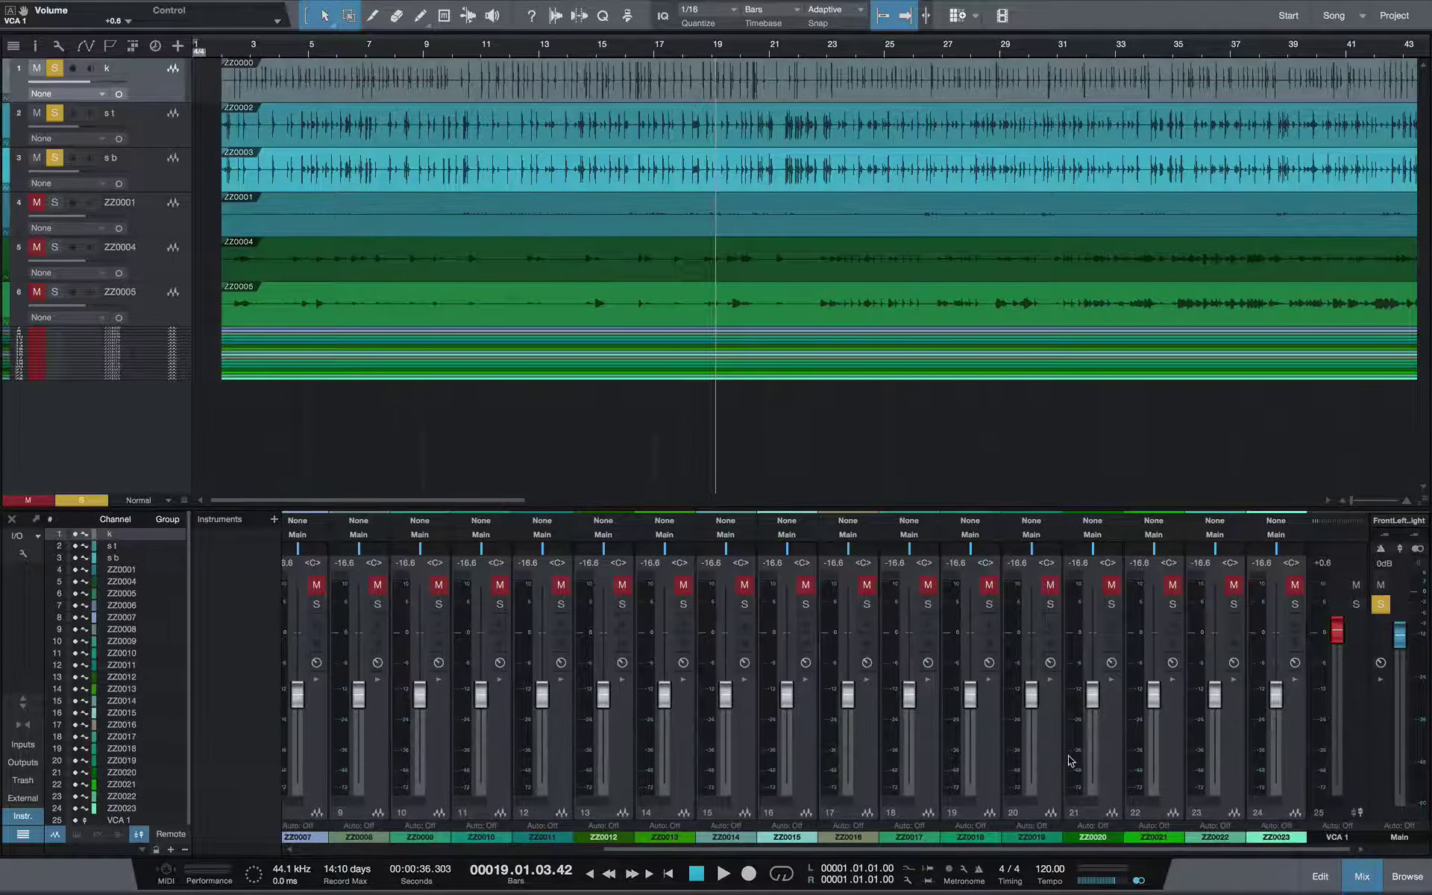
click(1337, 838)
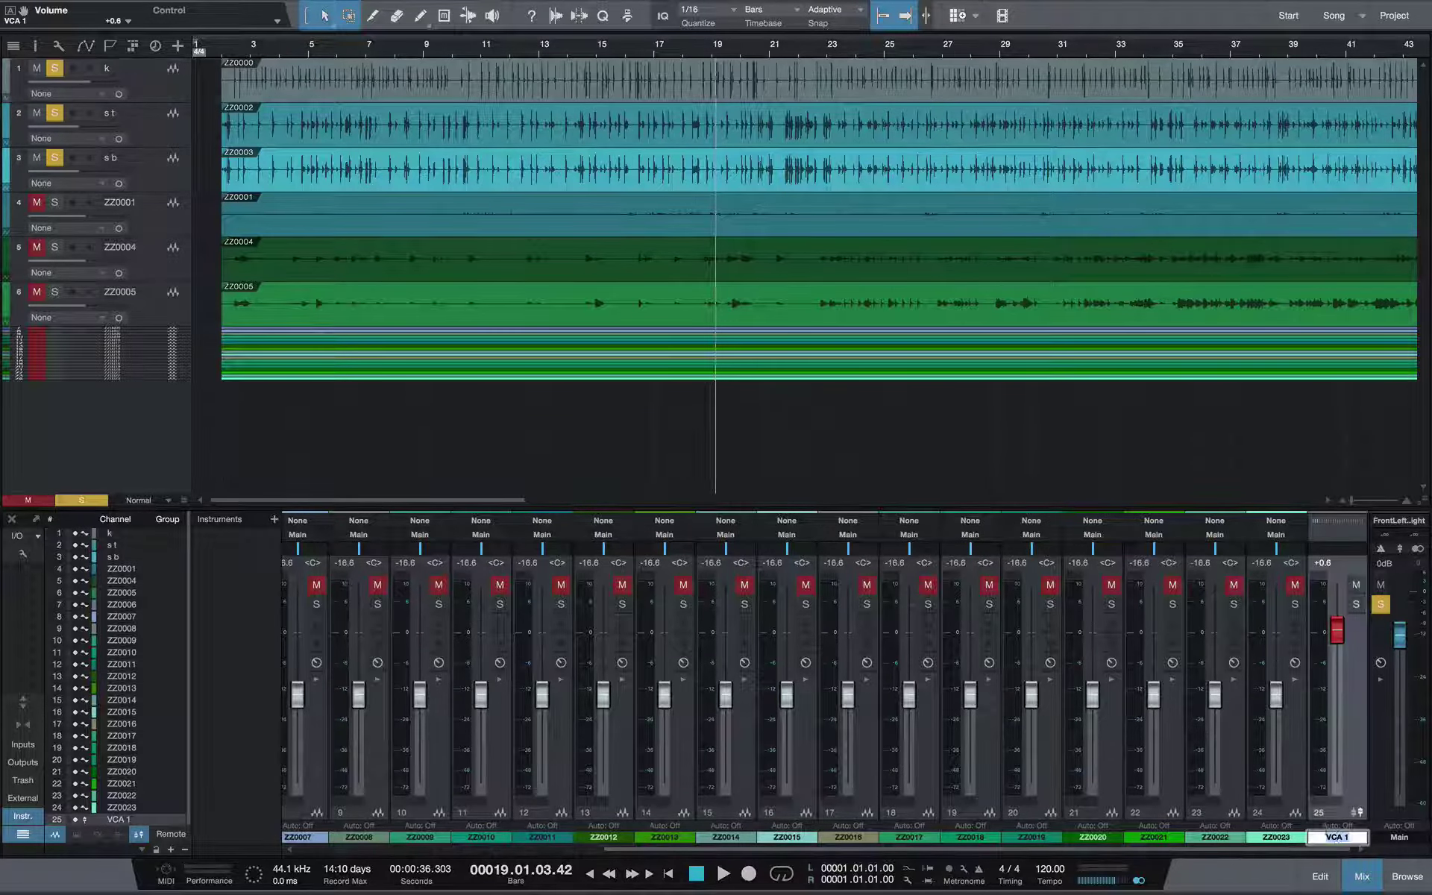
text(K&s)
key(Return)
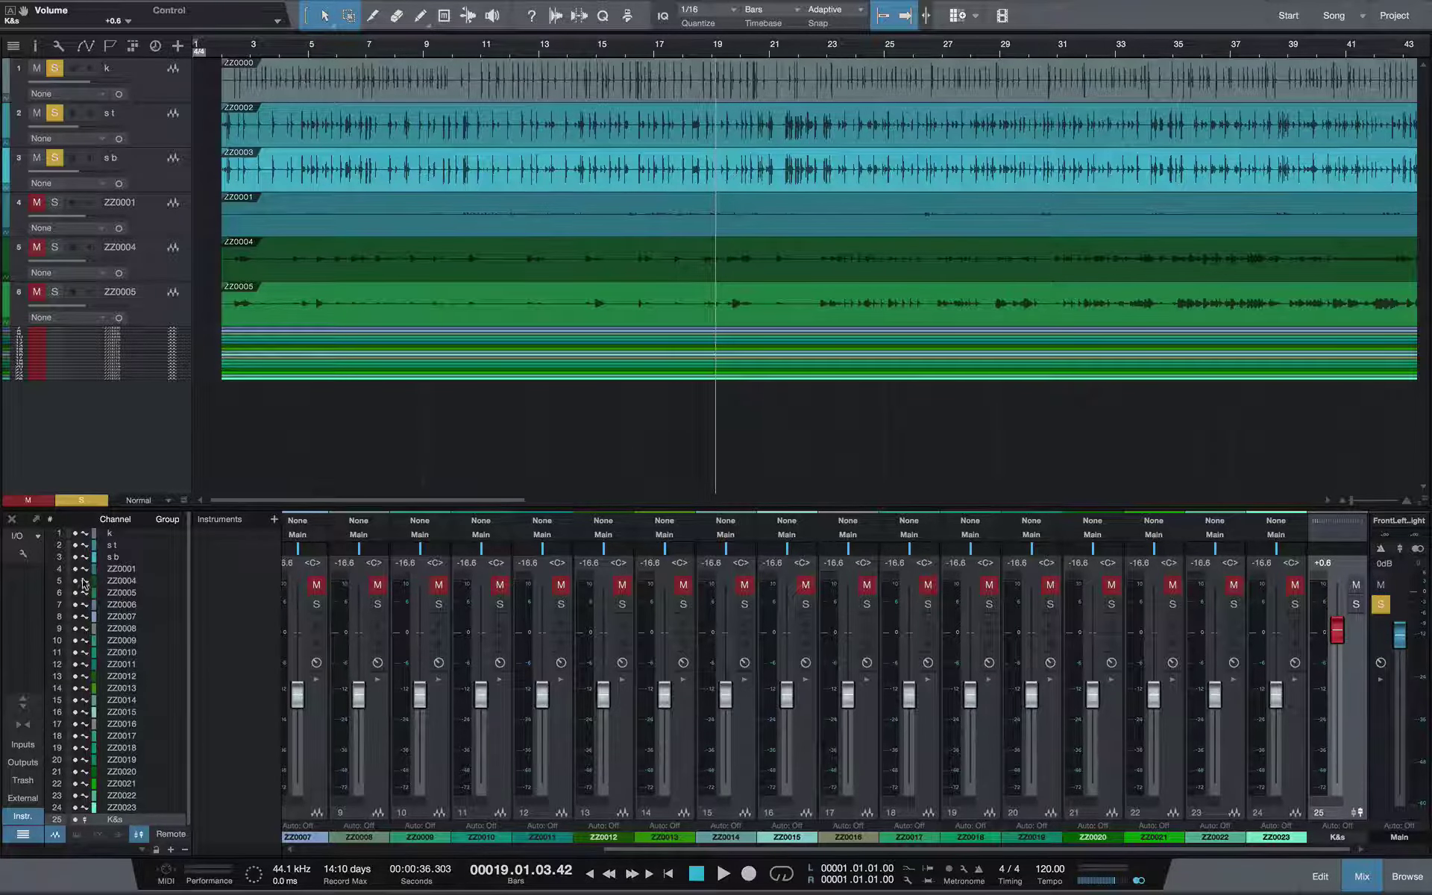
Hide all channels in the console's channel list, and show only the K&s VCA and the first six channels.
drag(76, 569, 106, 820)
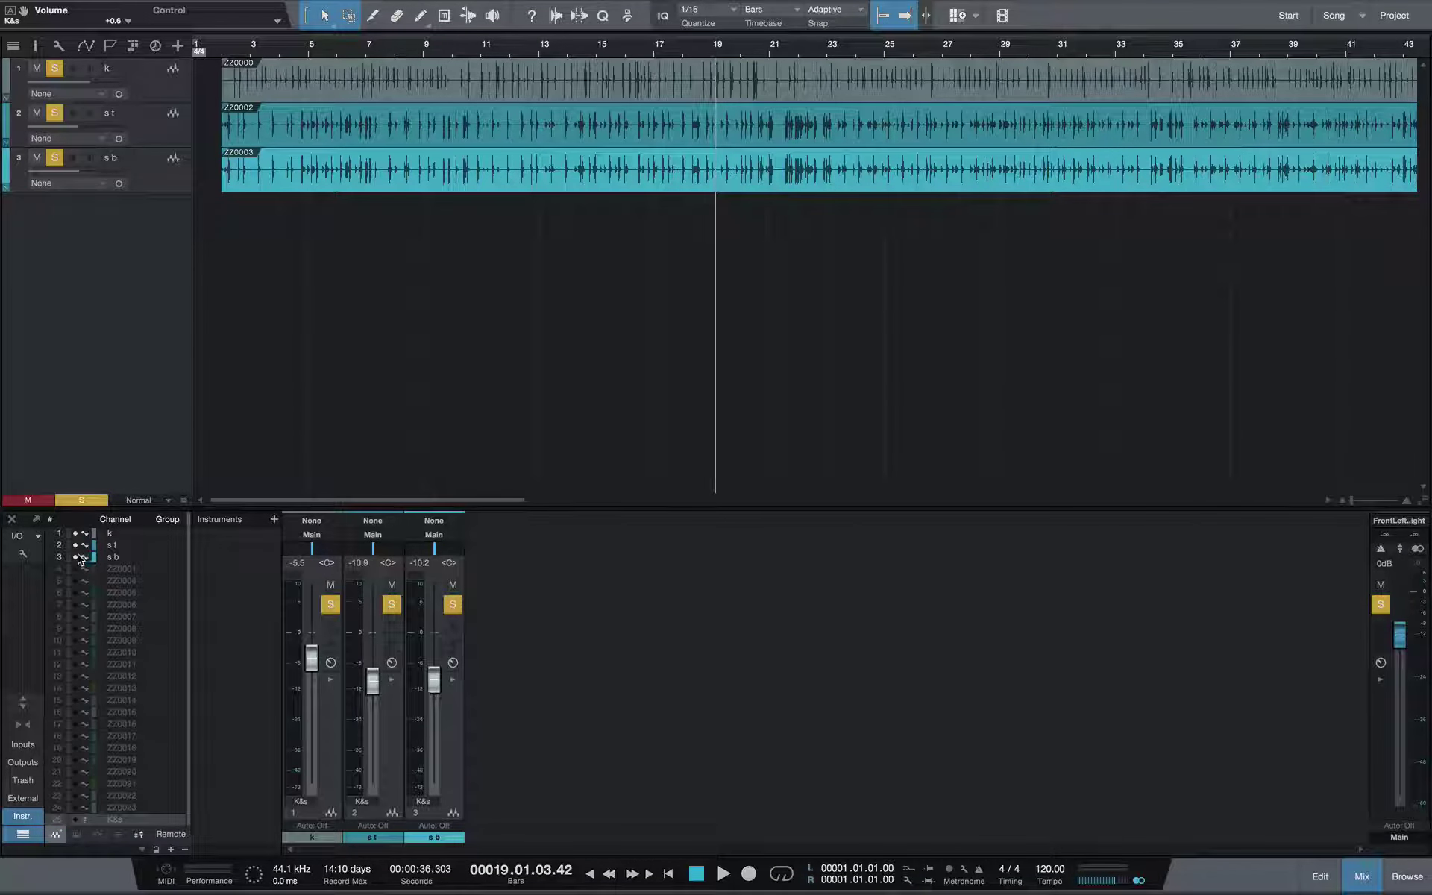
drag(75, 557, 78, 532)
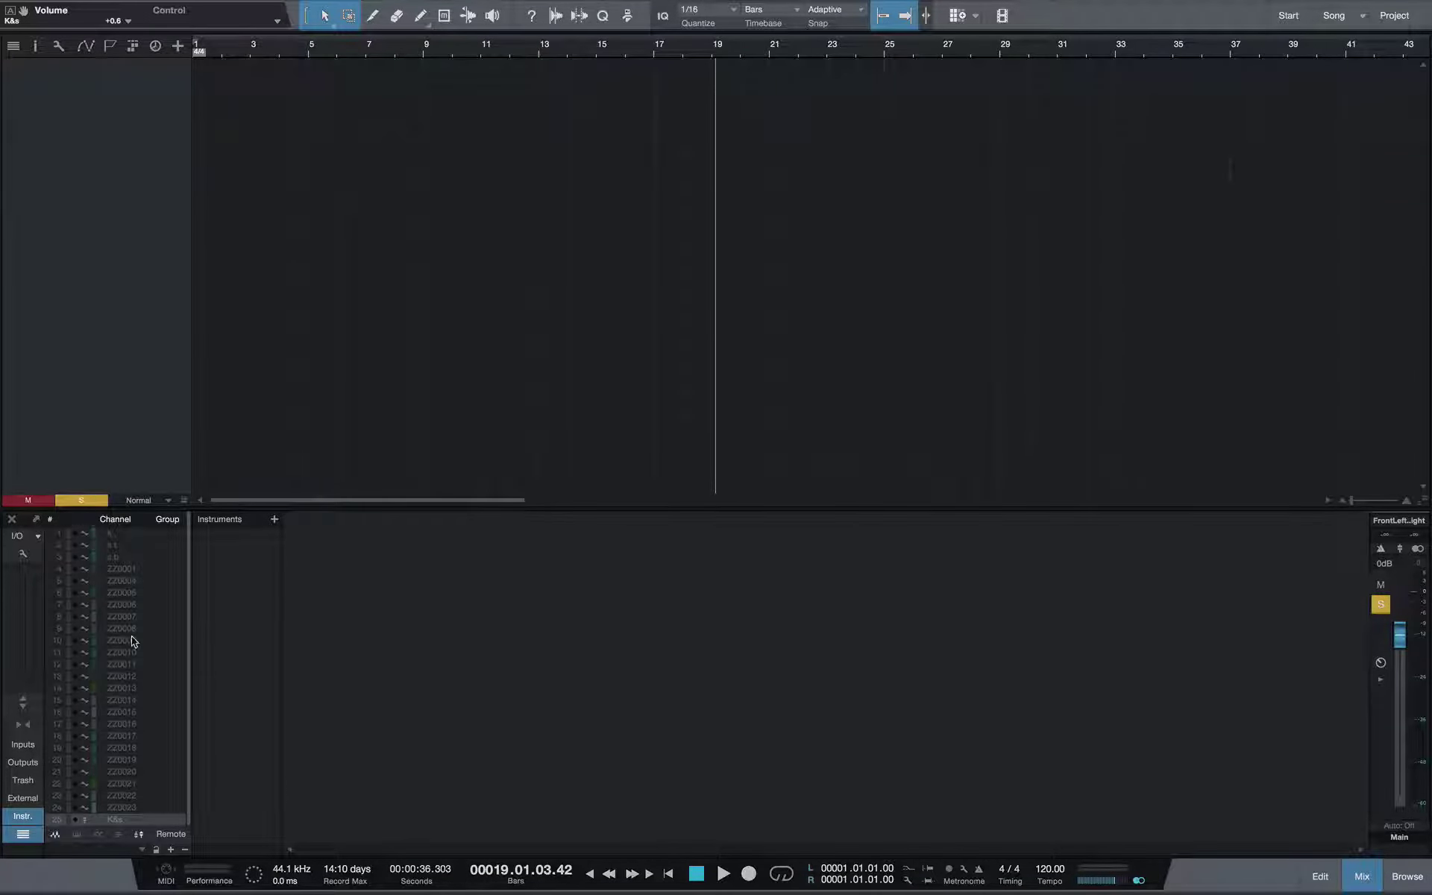
click(75, 821)
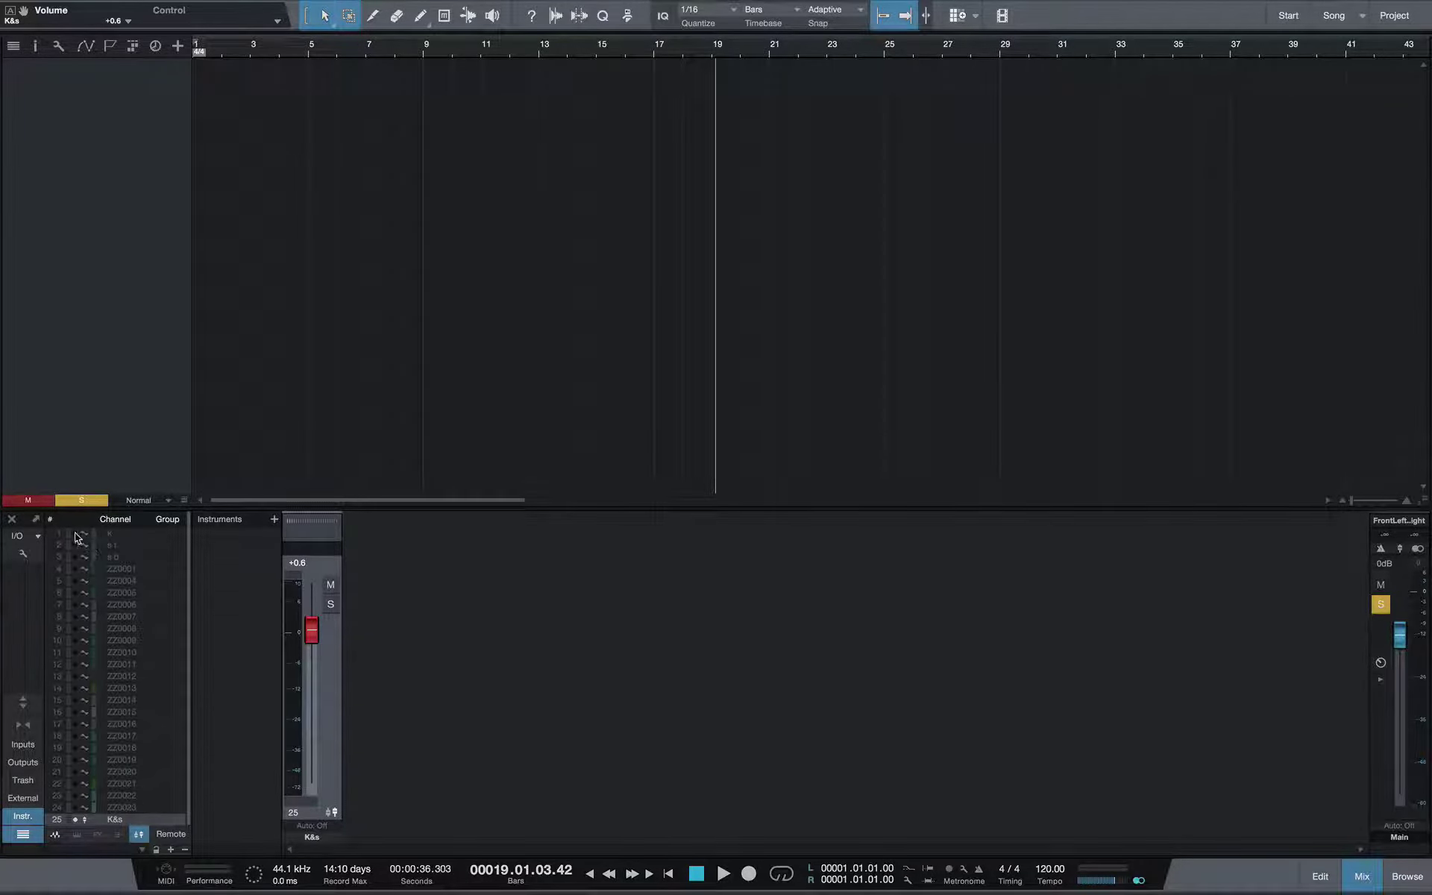
drag(74, 536, 76, 607)
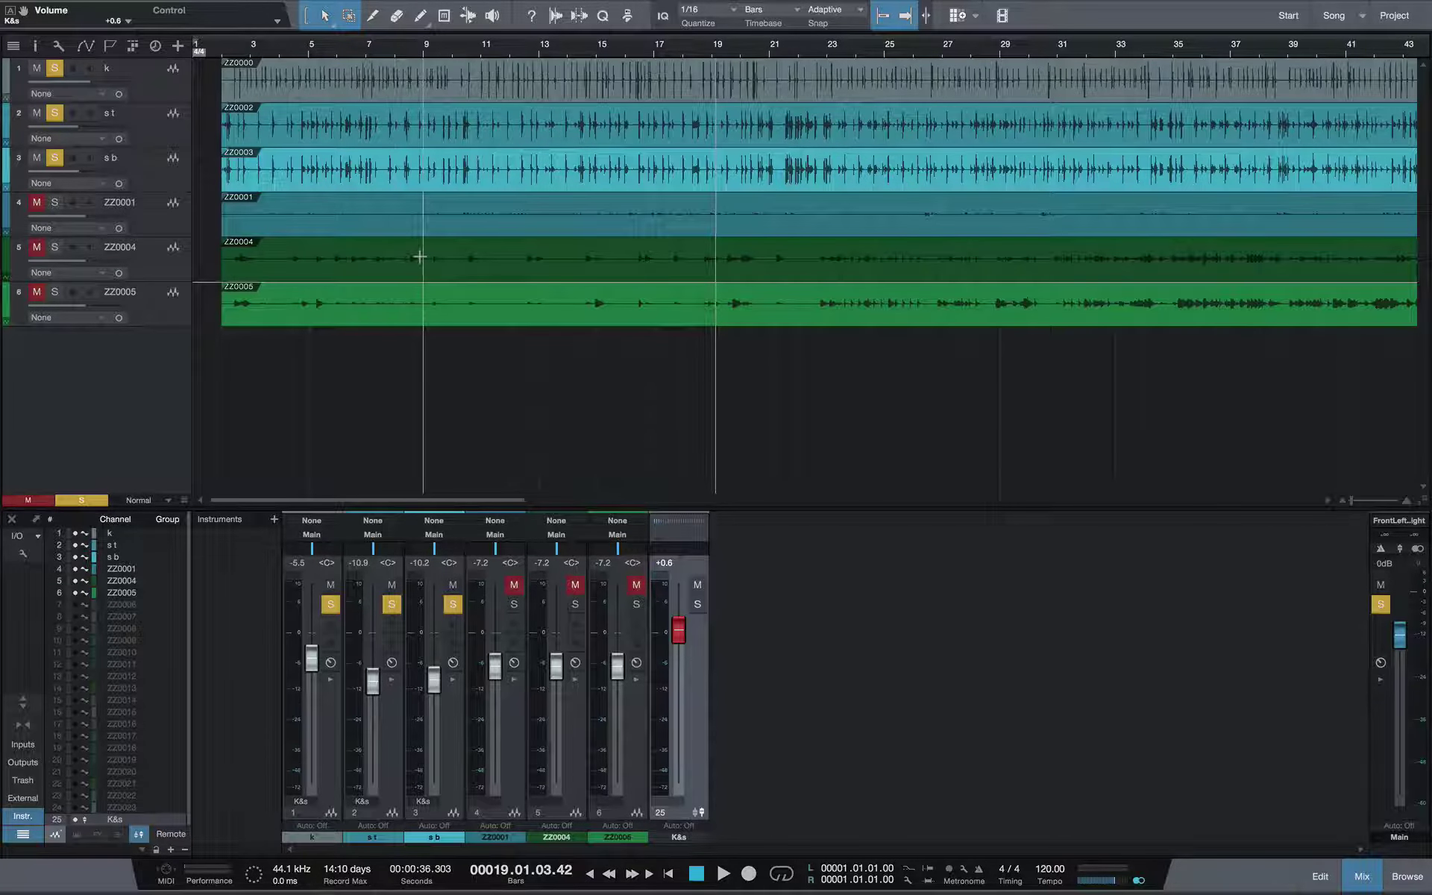
Solo tracks ZZ0001, ZZ0004 and ZZ0005 for a playback check, and add a VCA for these three channels.
drag(56, 207, 69, 292)
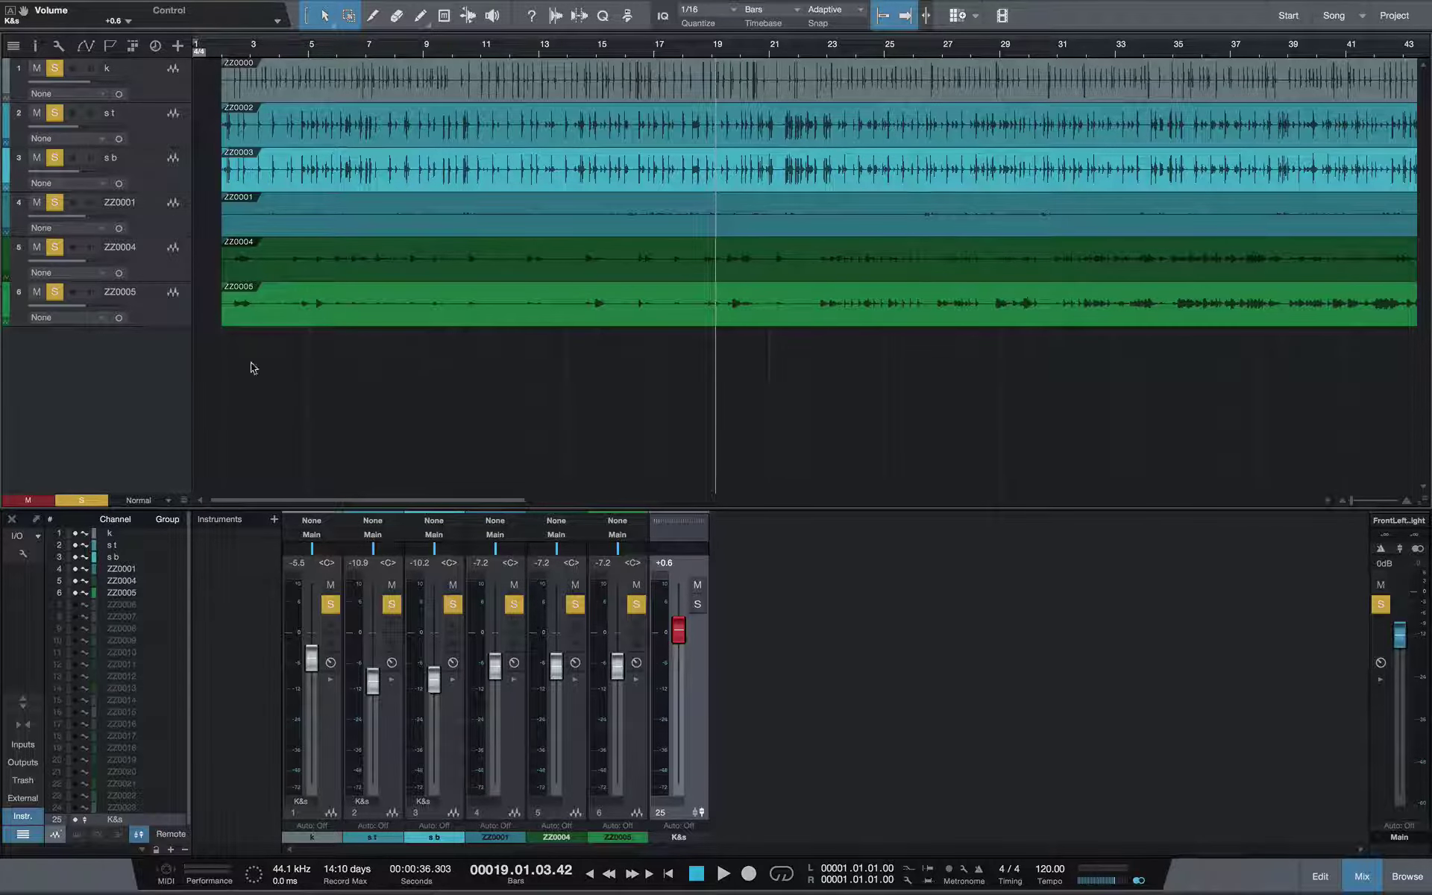
key(space)
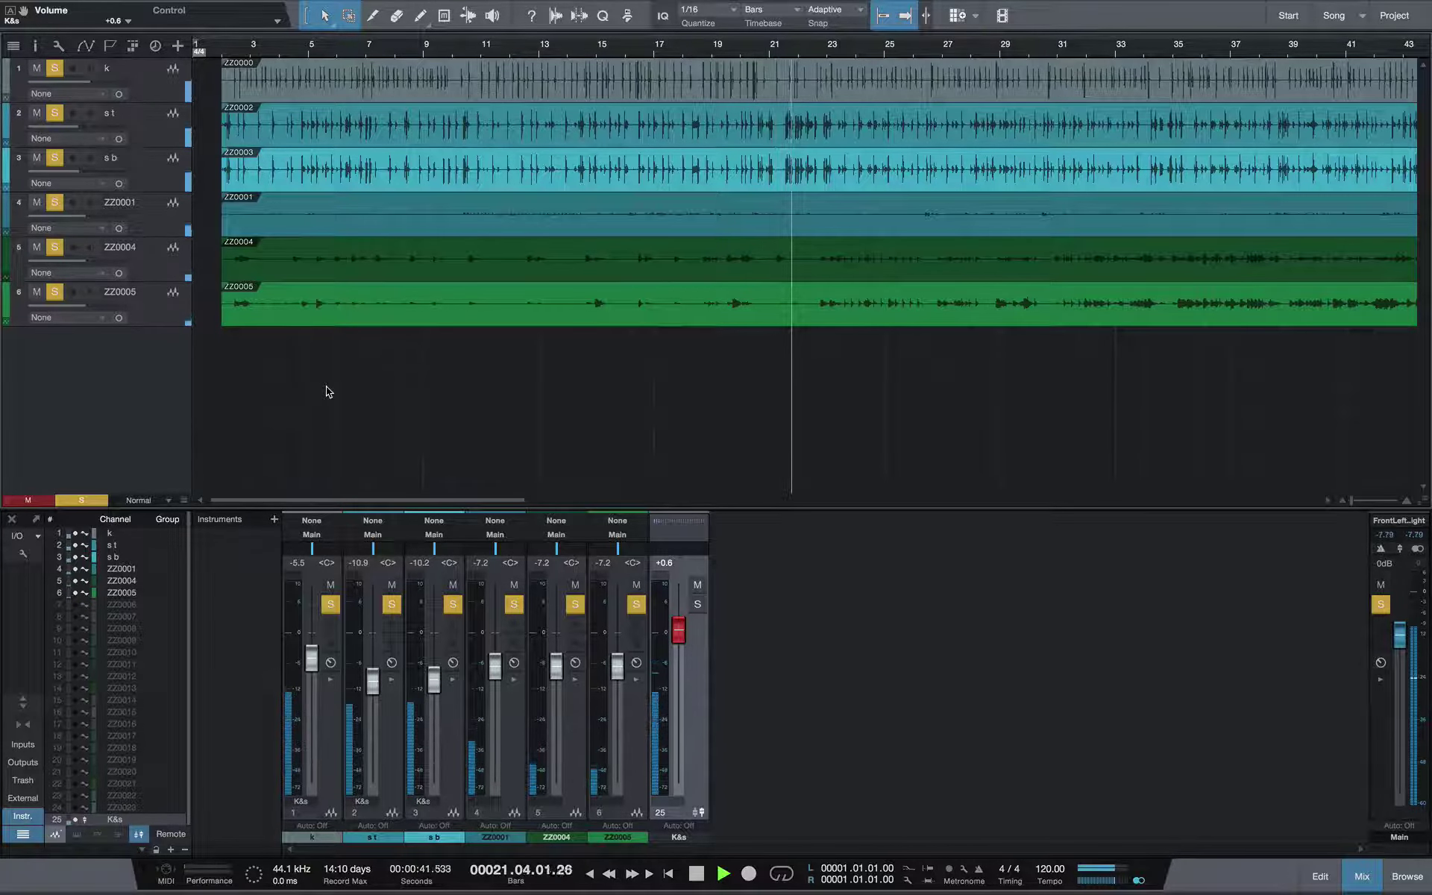
key(space)
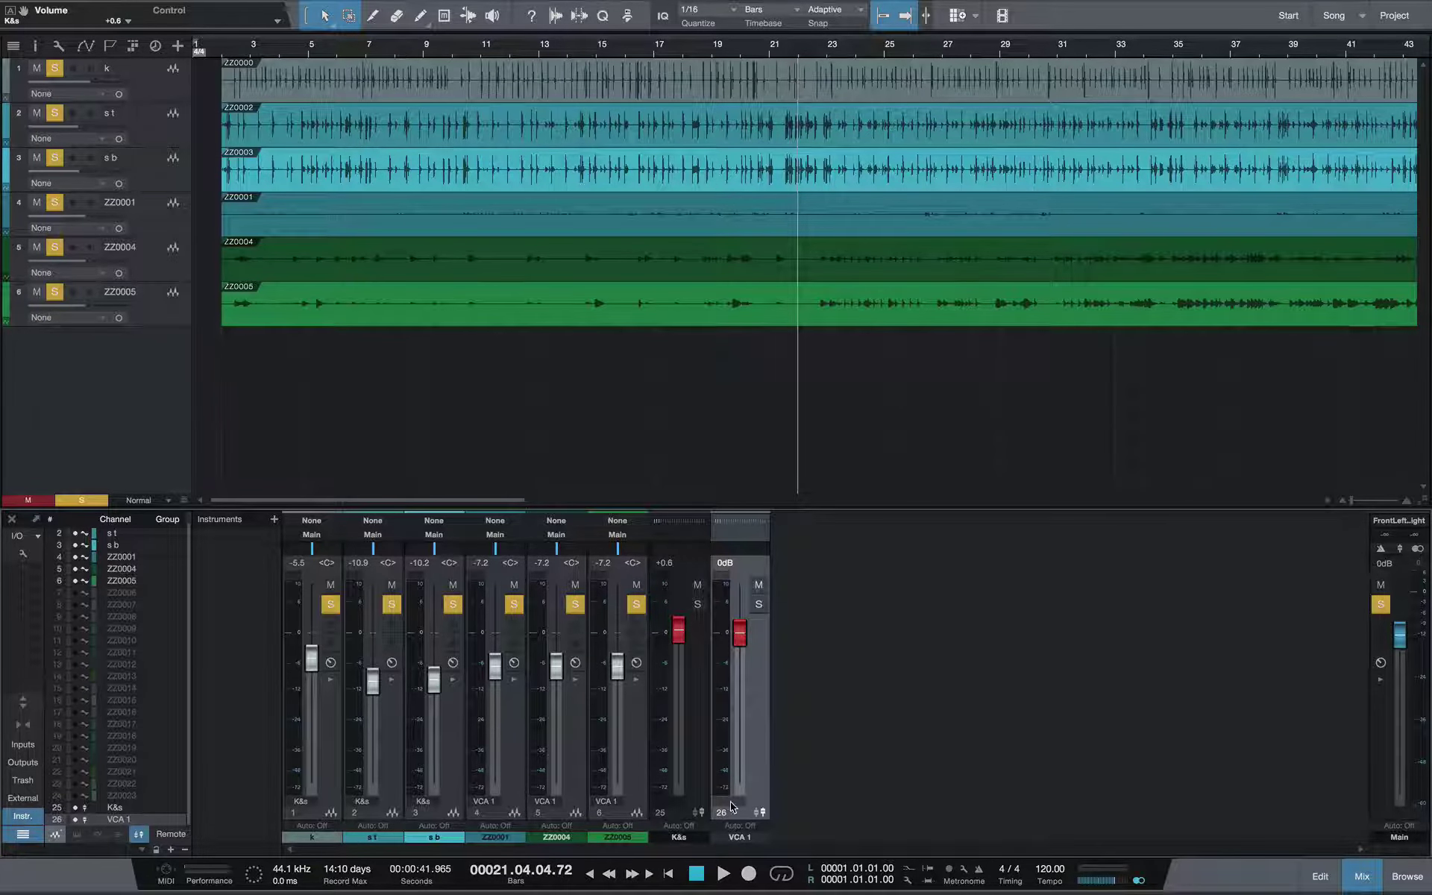
Raise the VCA 1 fader to +0.3 while the song plays.
key(space)
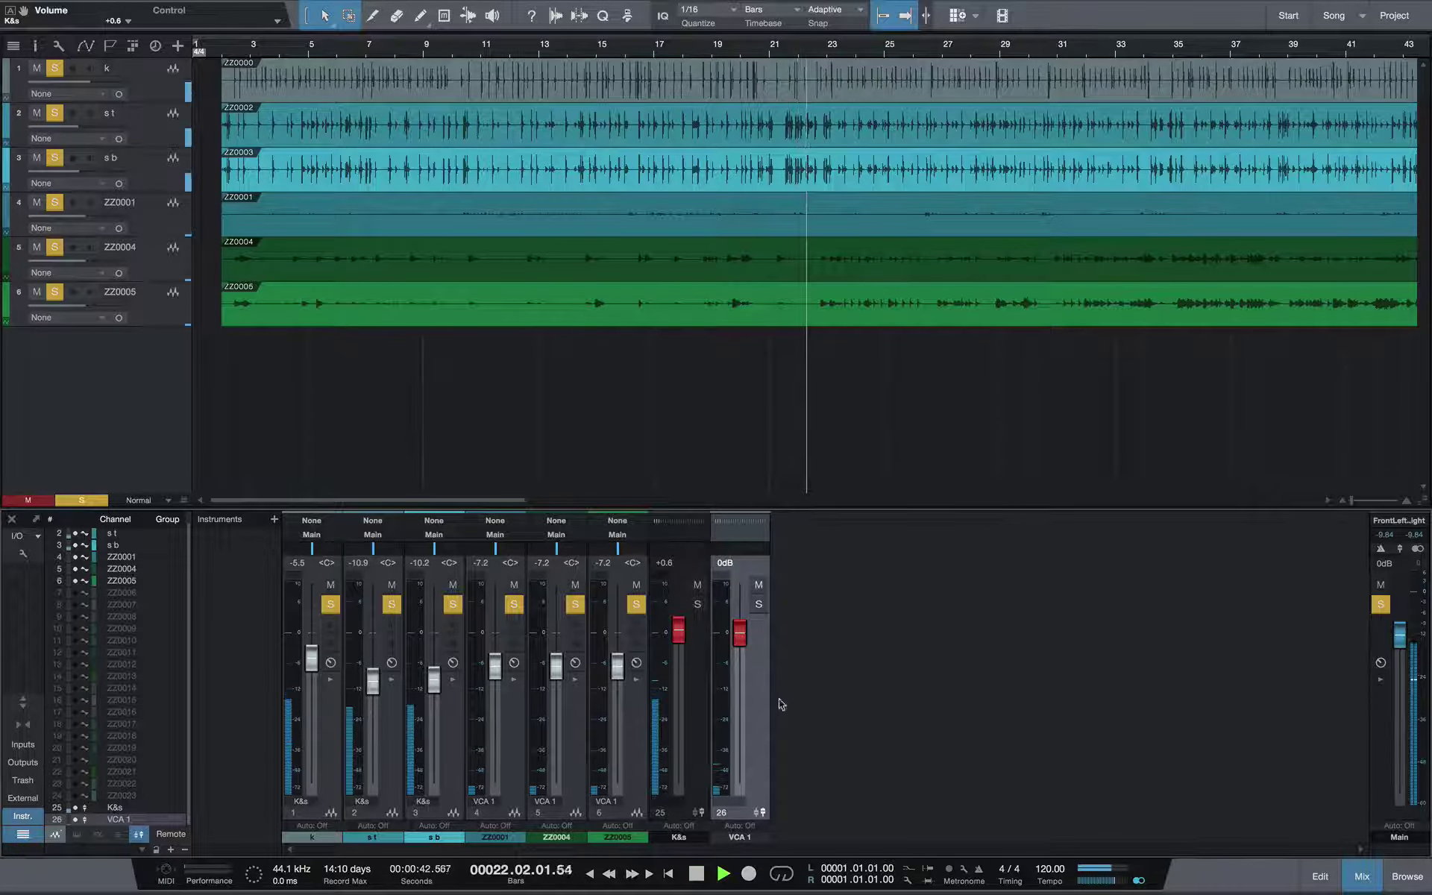
mouse_move(744, 638)
mouse_down()
mouse_move(744, 727)
mouse_move(743, 635)
mouse_up()
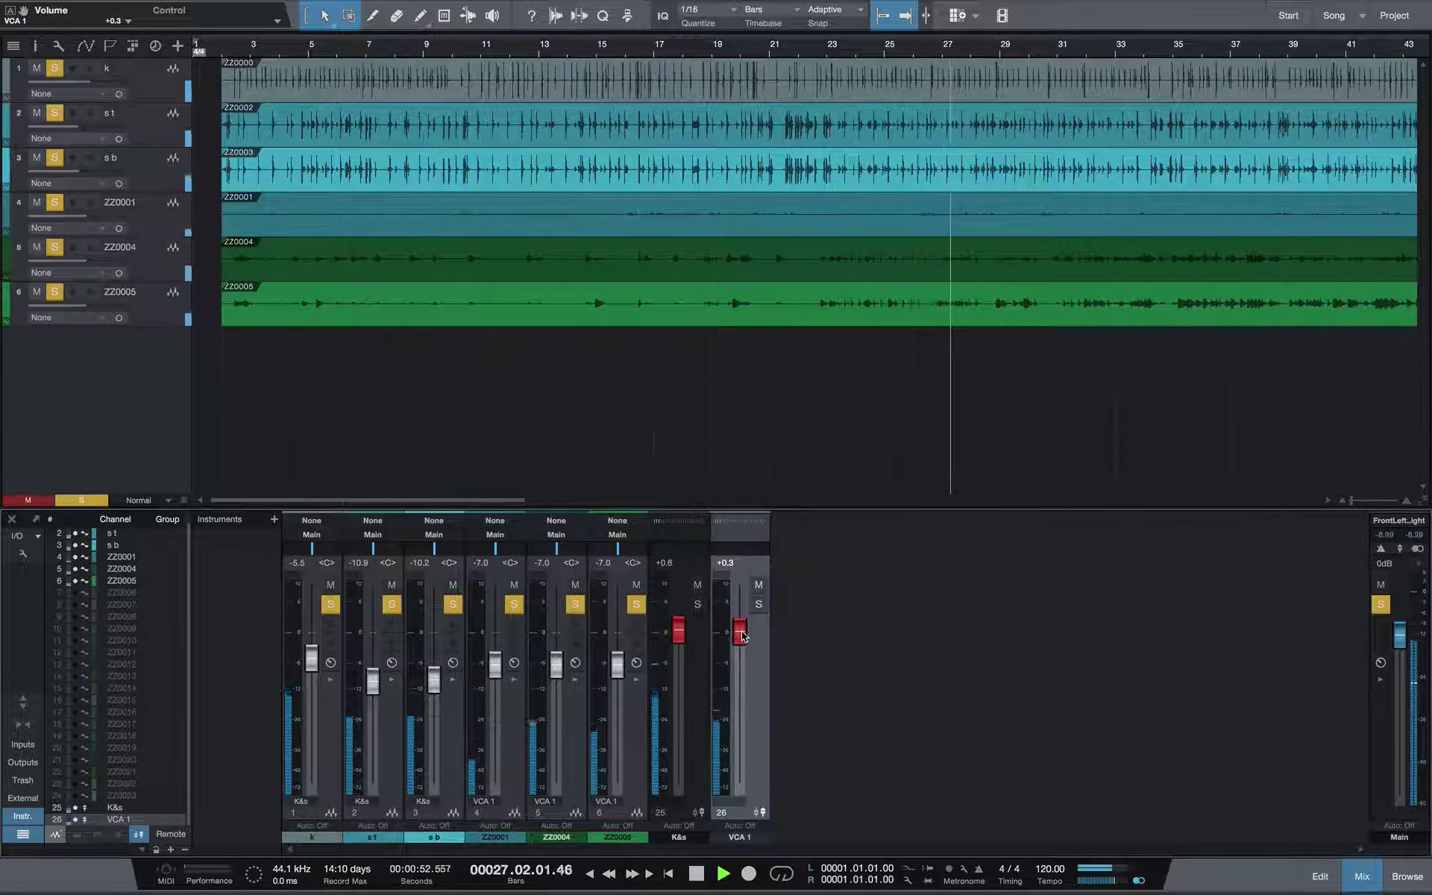
key(space)
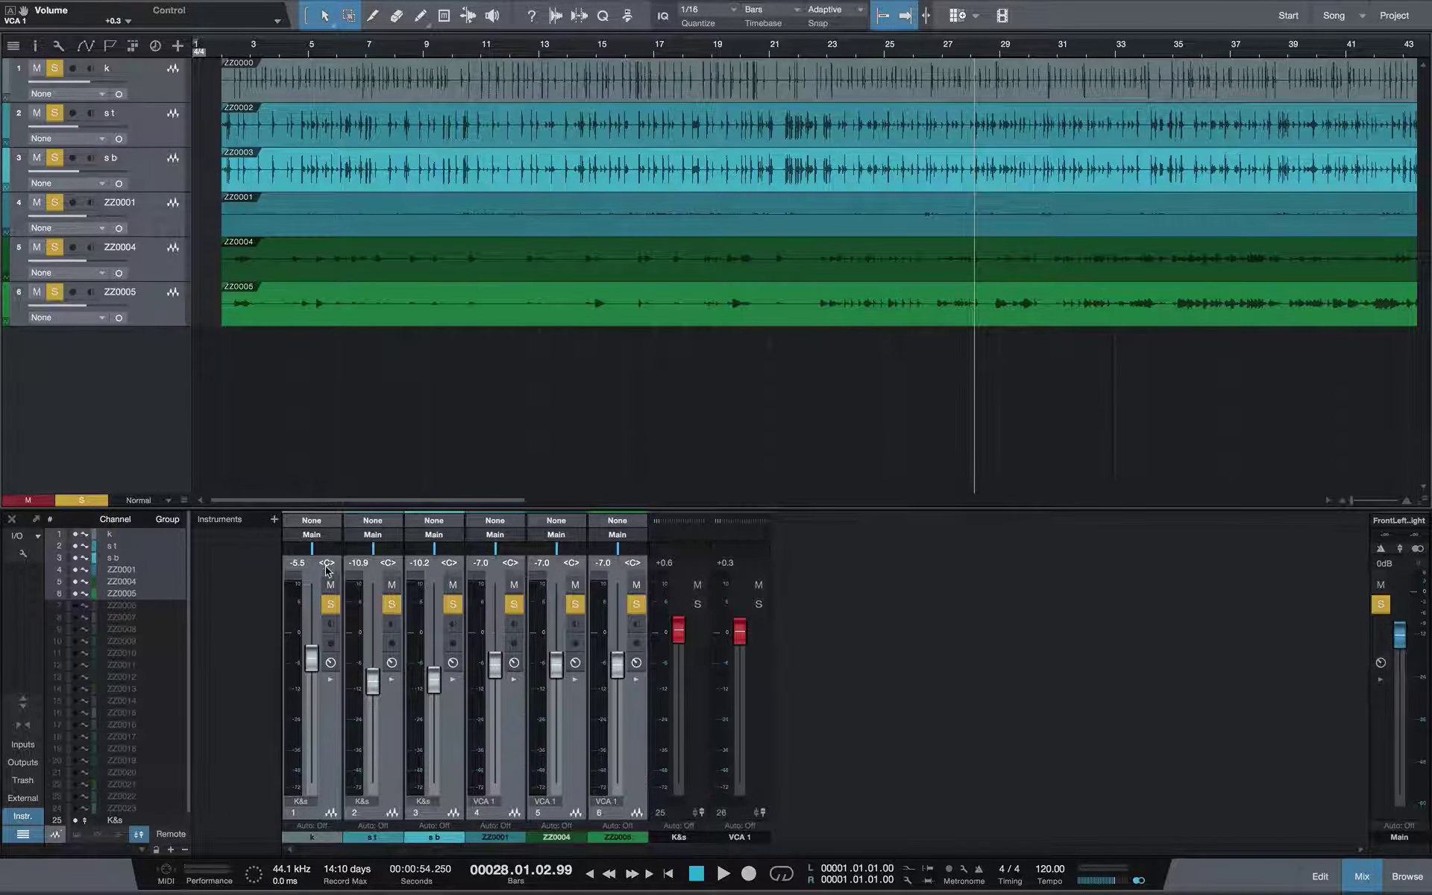
Add a bus for the first six channels, and set its fader to +0.1 during playback.
right_click(633, 718)
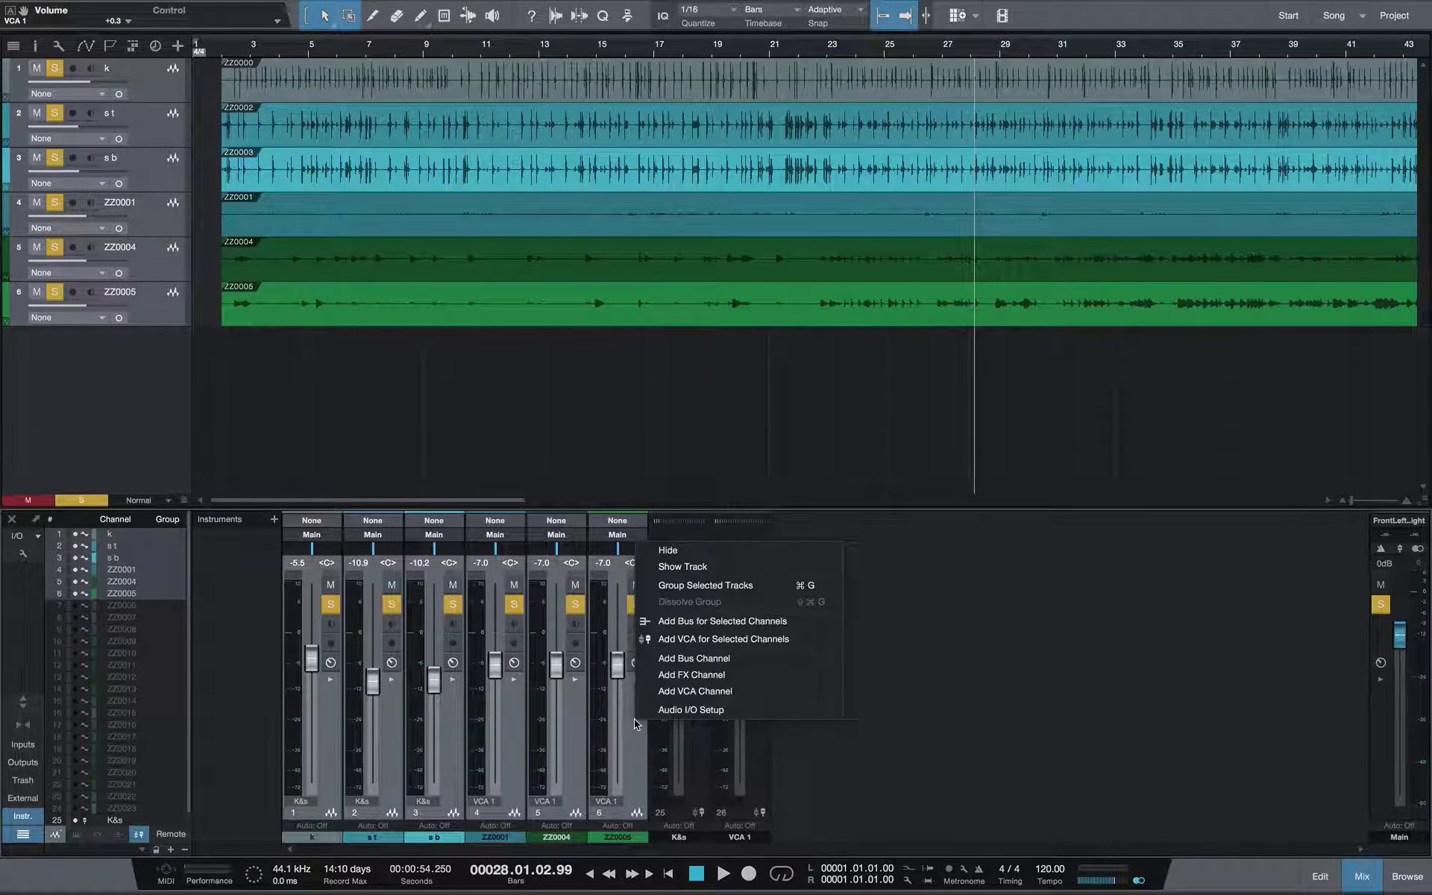
click(750, 621)
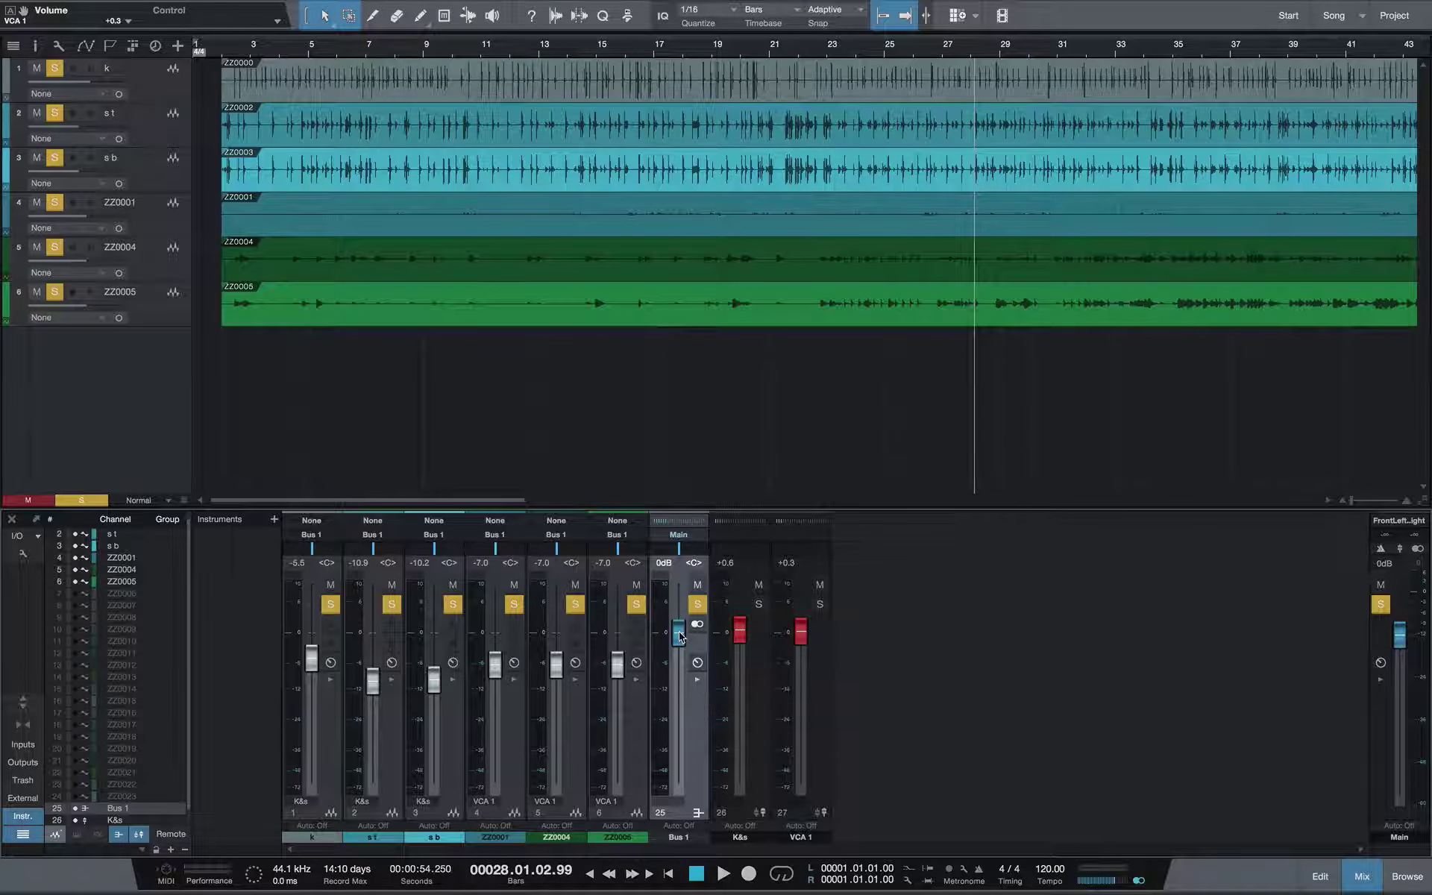
key(space)
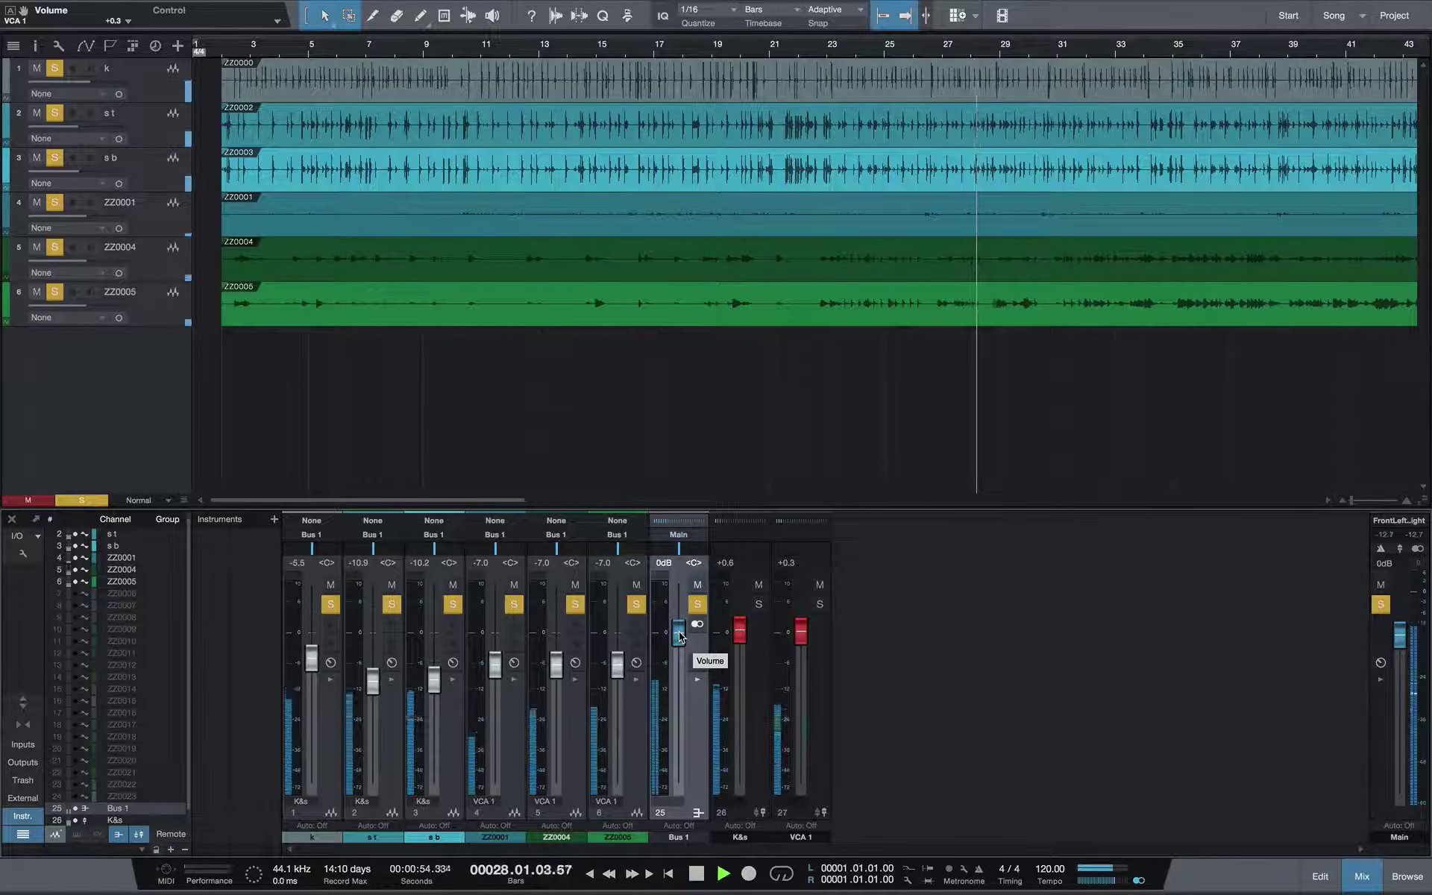
mouse_move(679, 634)
mouse_down()
mouse_move(677, 790)
mouse_move(680, 636)
mouse_up()
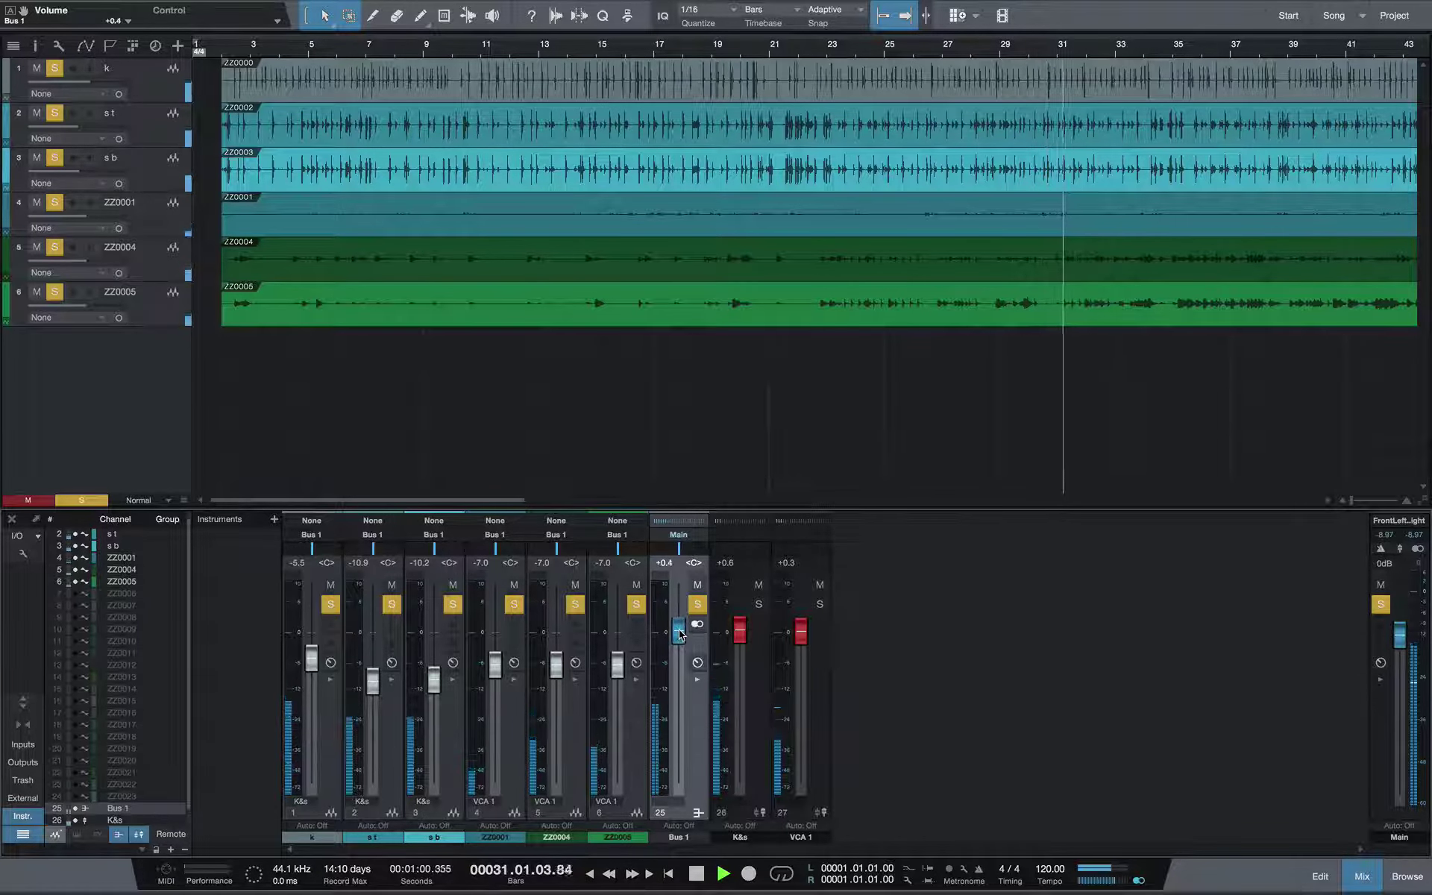
key(space)
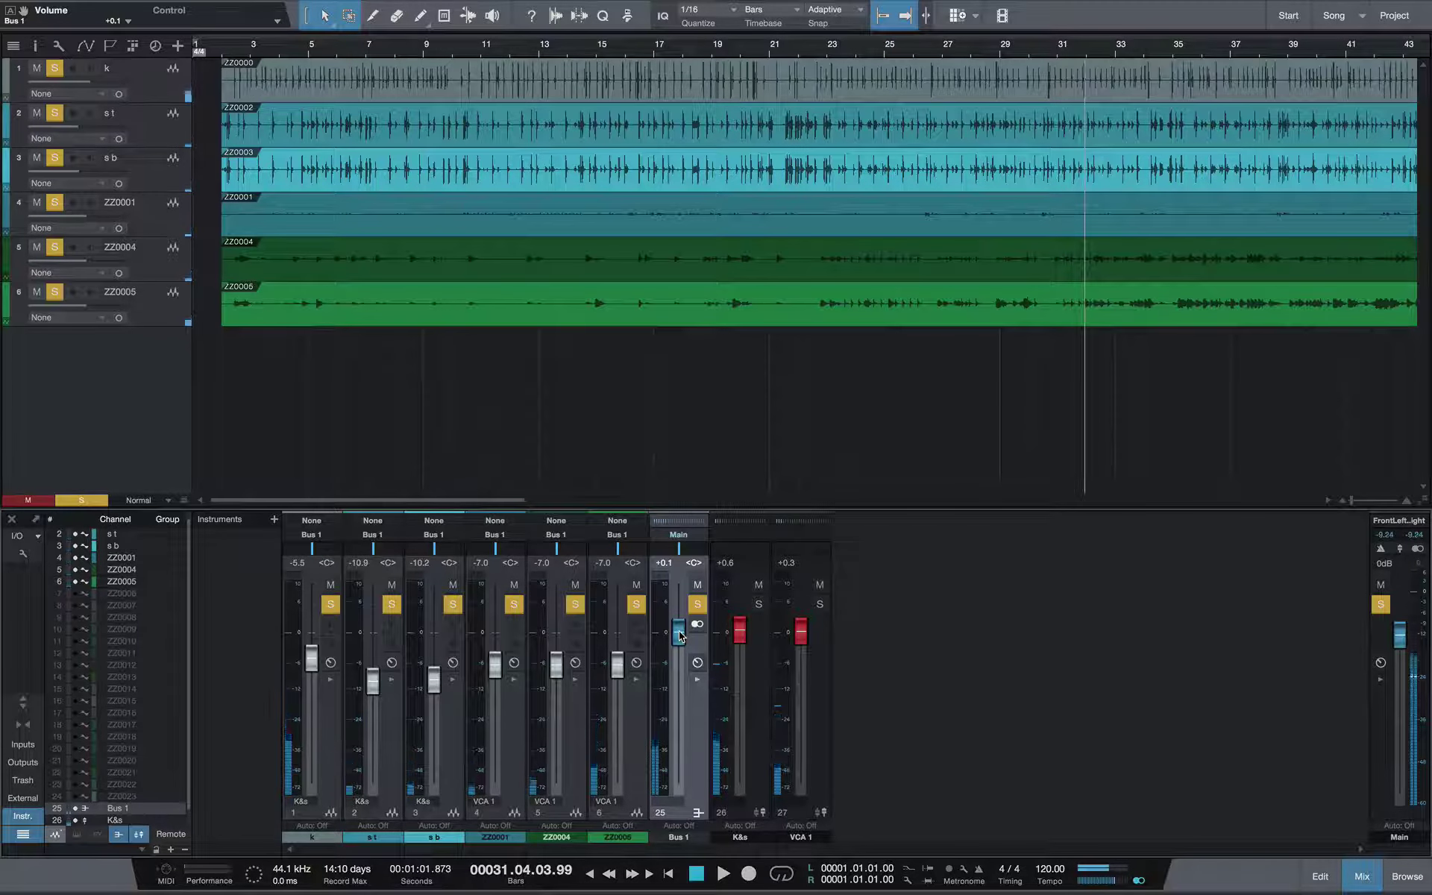
click(752, 697)
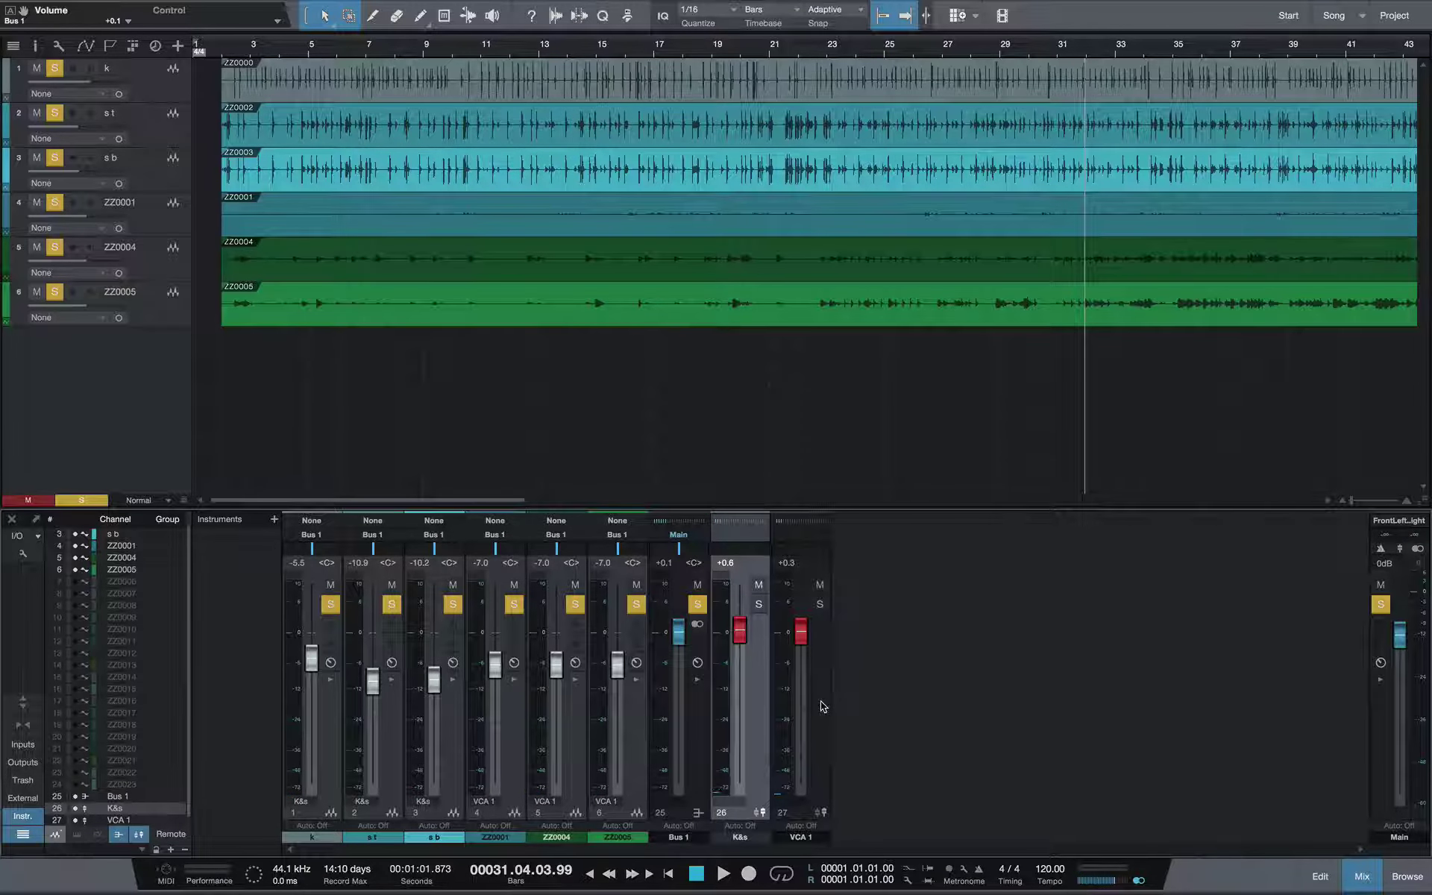
click(820, 701)
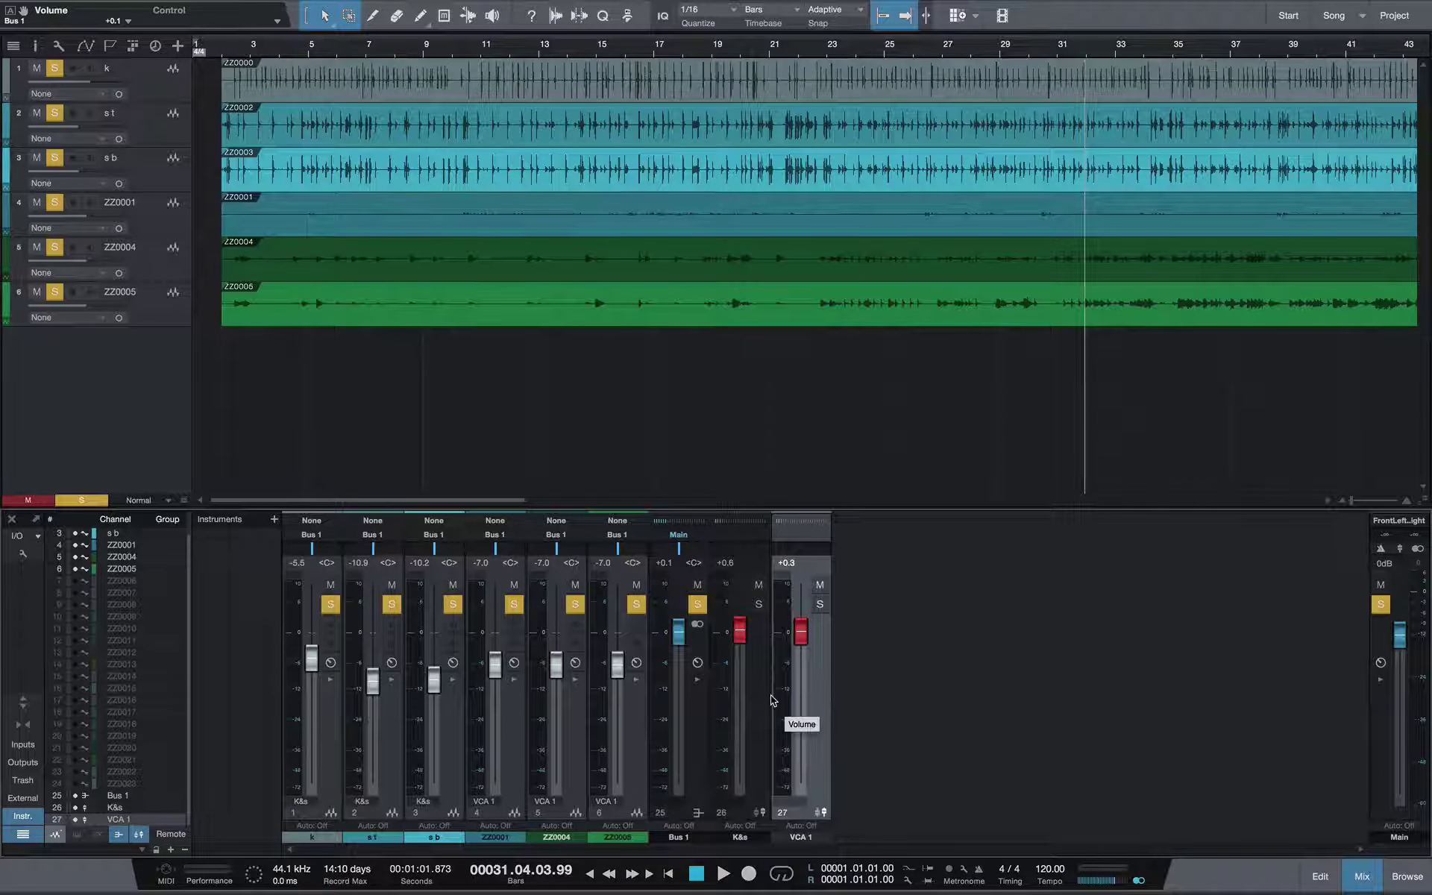
Expand the Bus 1 channel and add a send to a new FX channel.
click(698, 680)
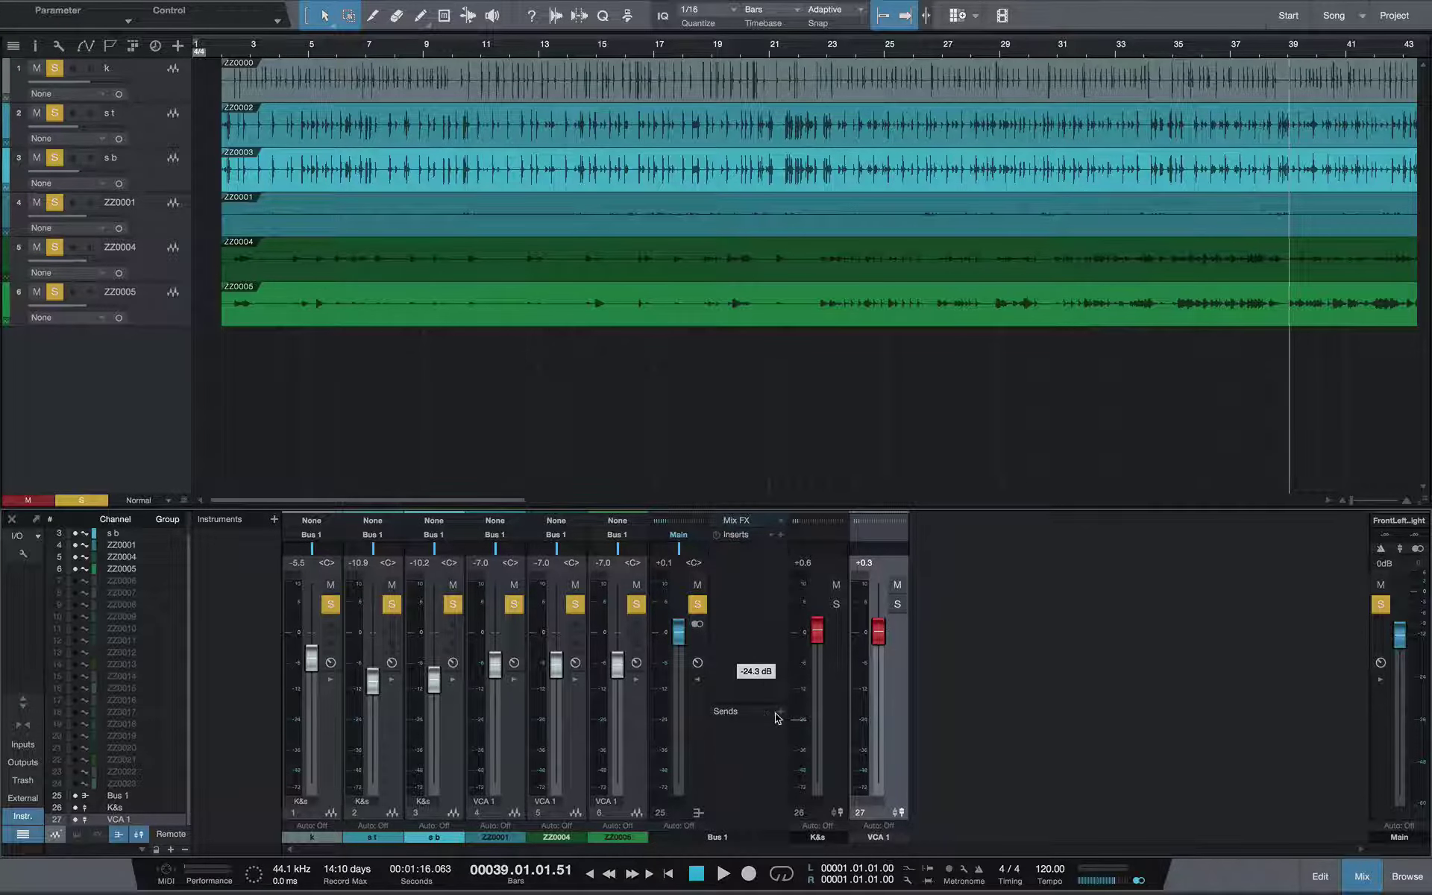
click(780, 715)
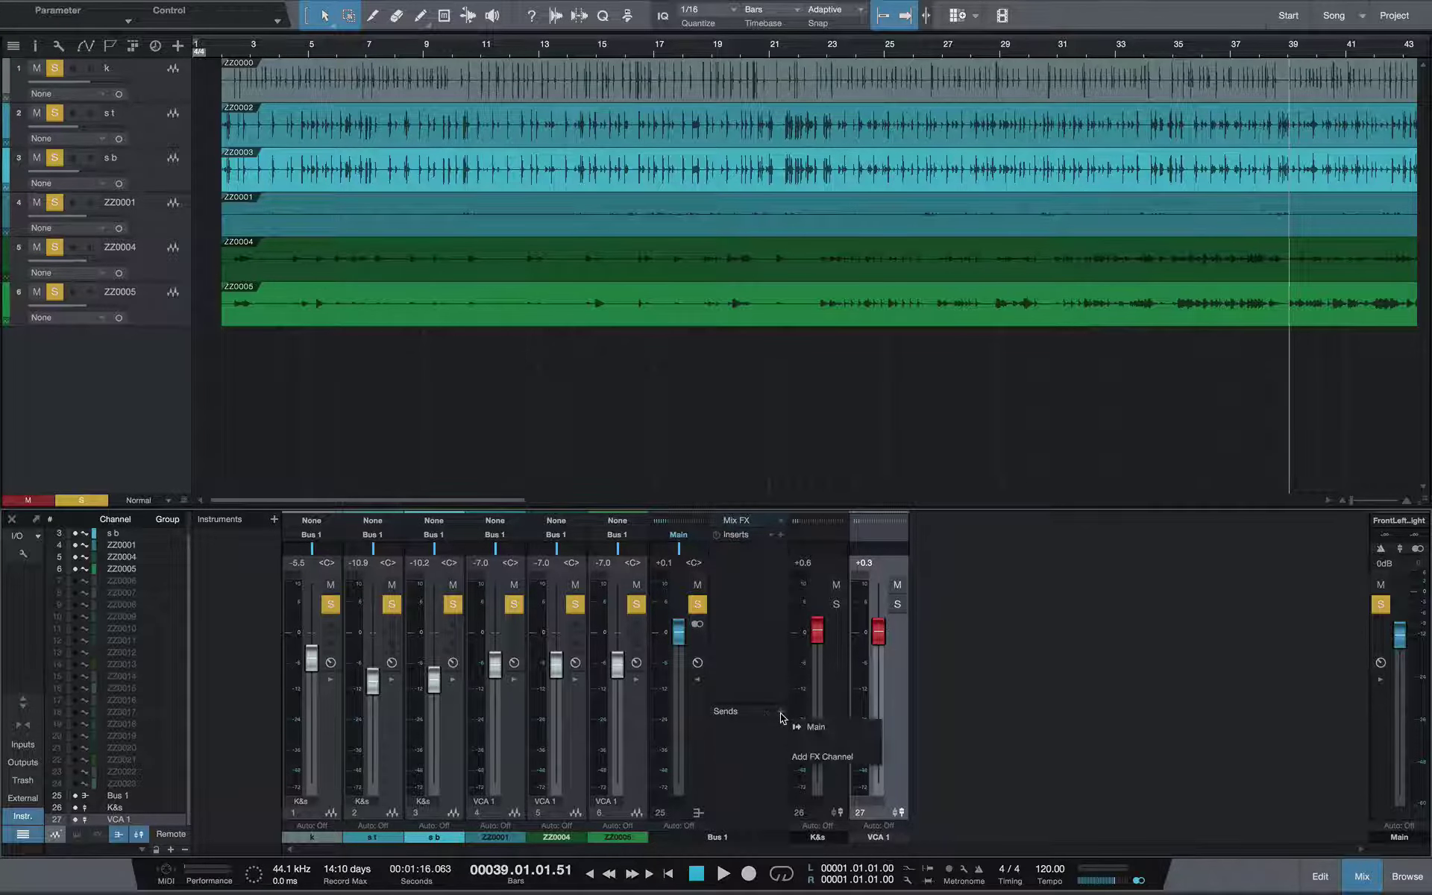
click(795, 757)
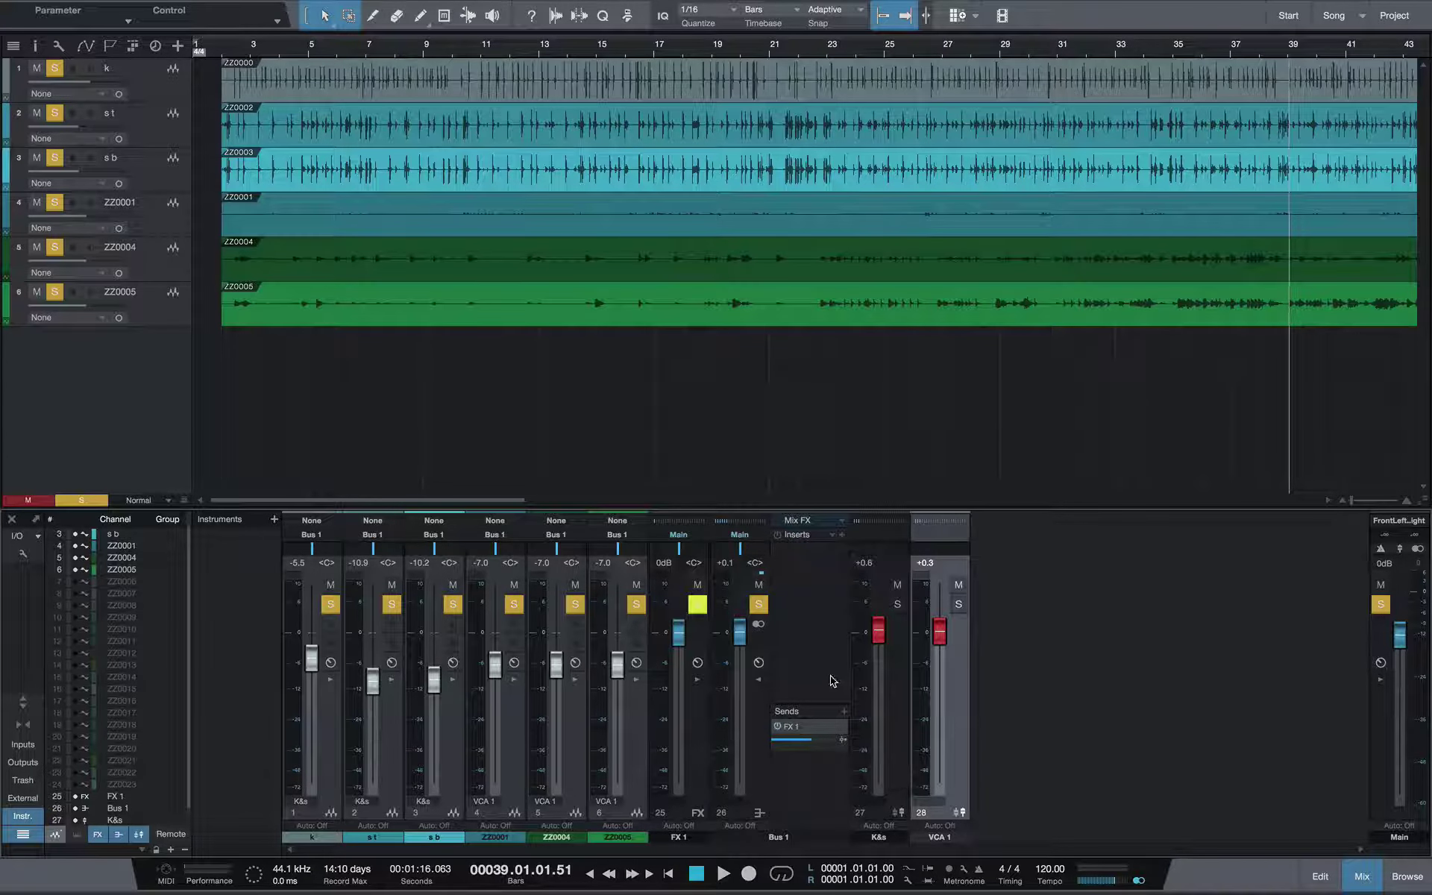
Insert Room Reverb on the FX 1 channel, and play the song briefly to hear the send from Bus 1.
click(697, 680)
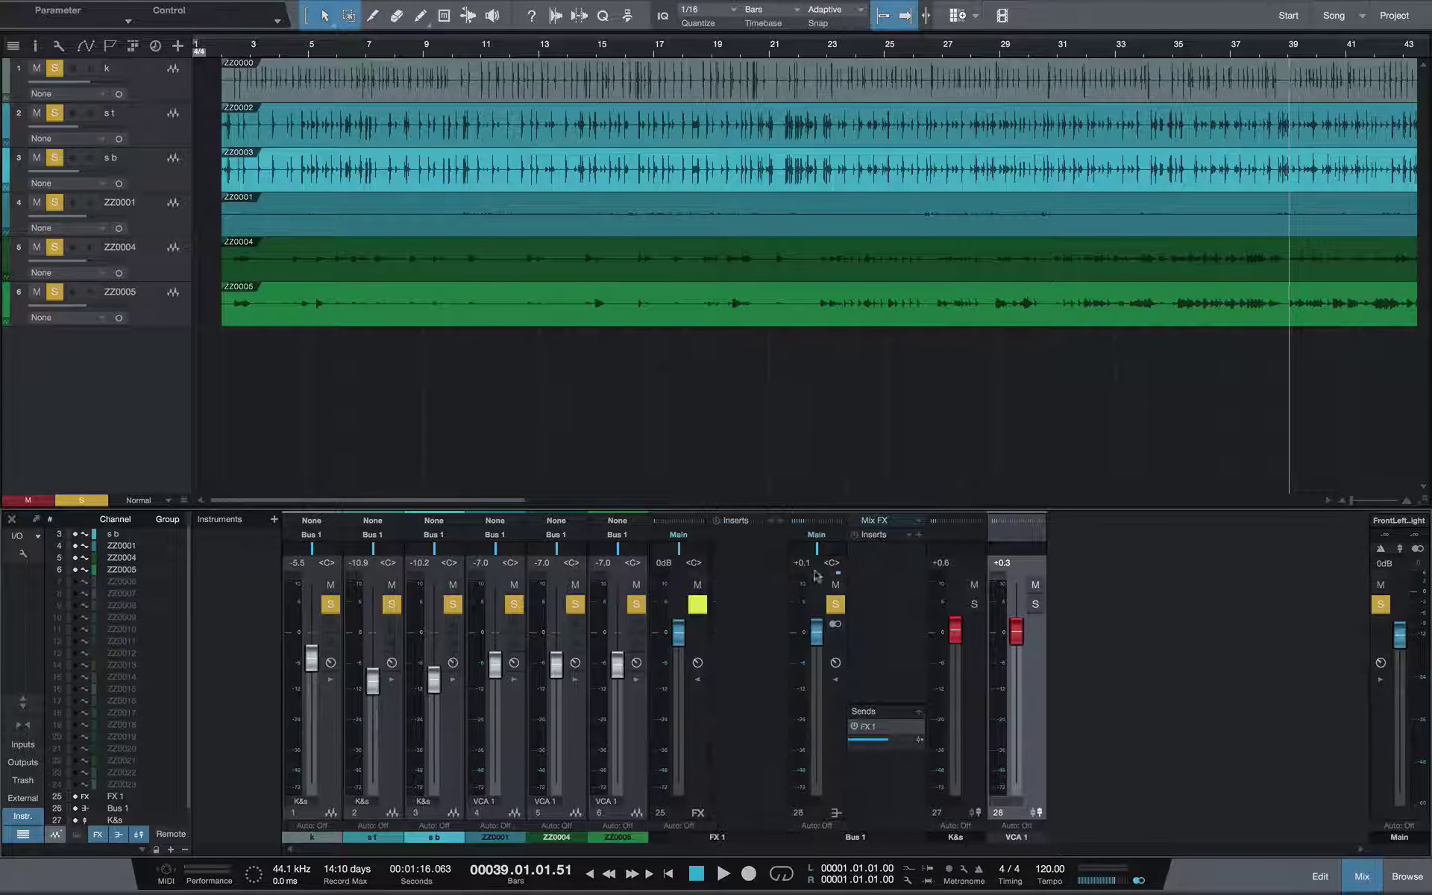
click(770, 521)
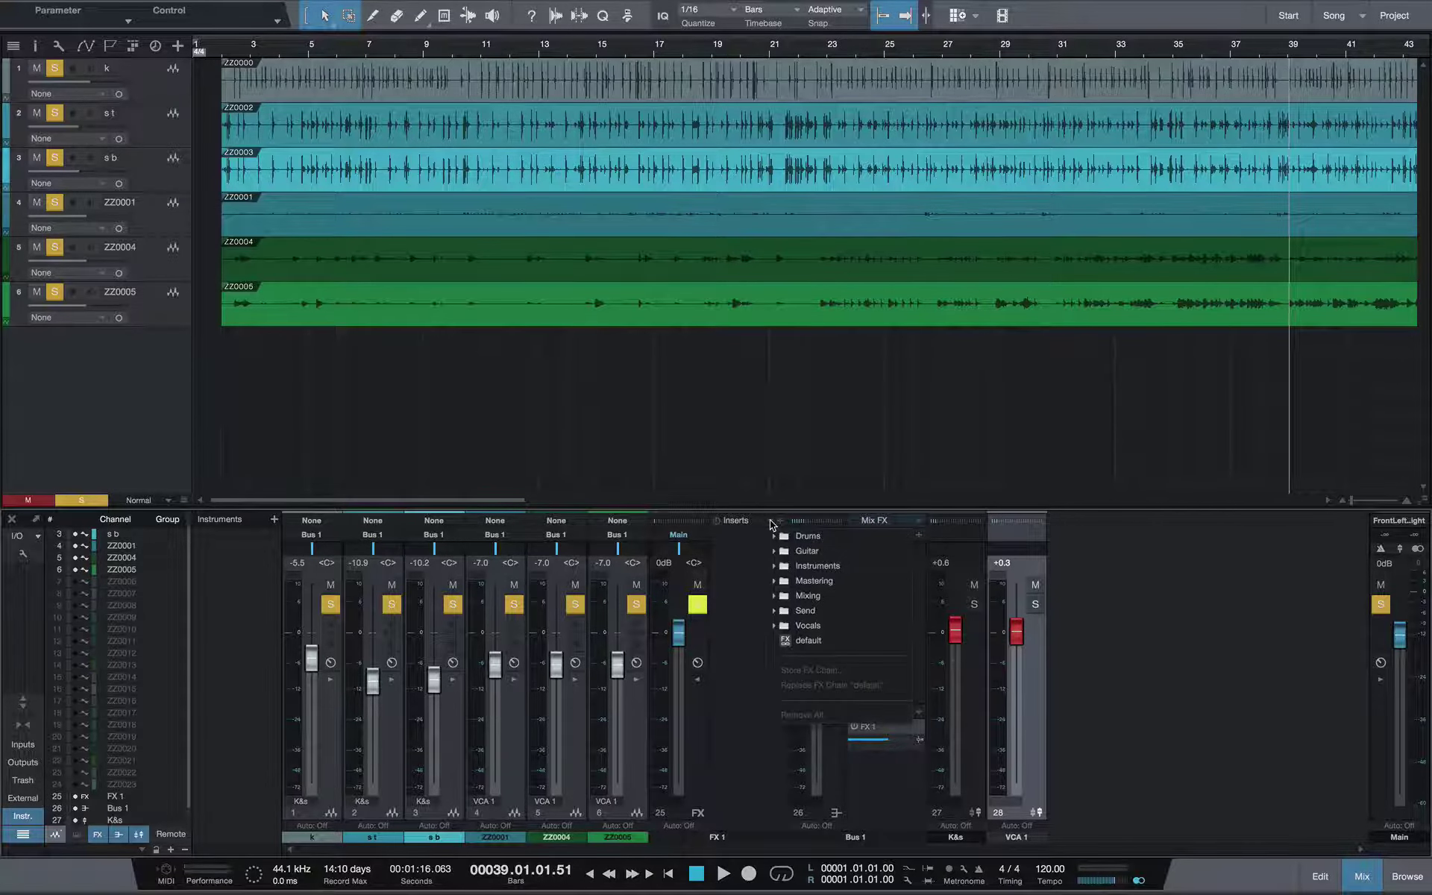
click(780, 521)
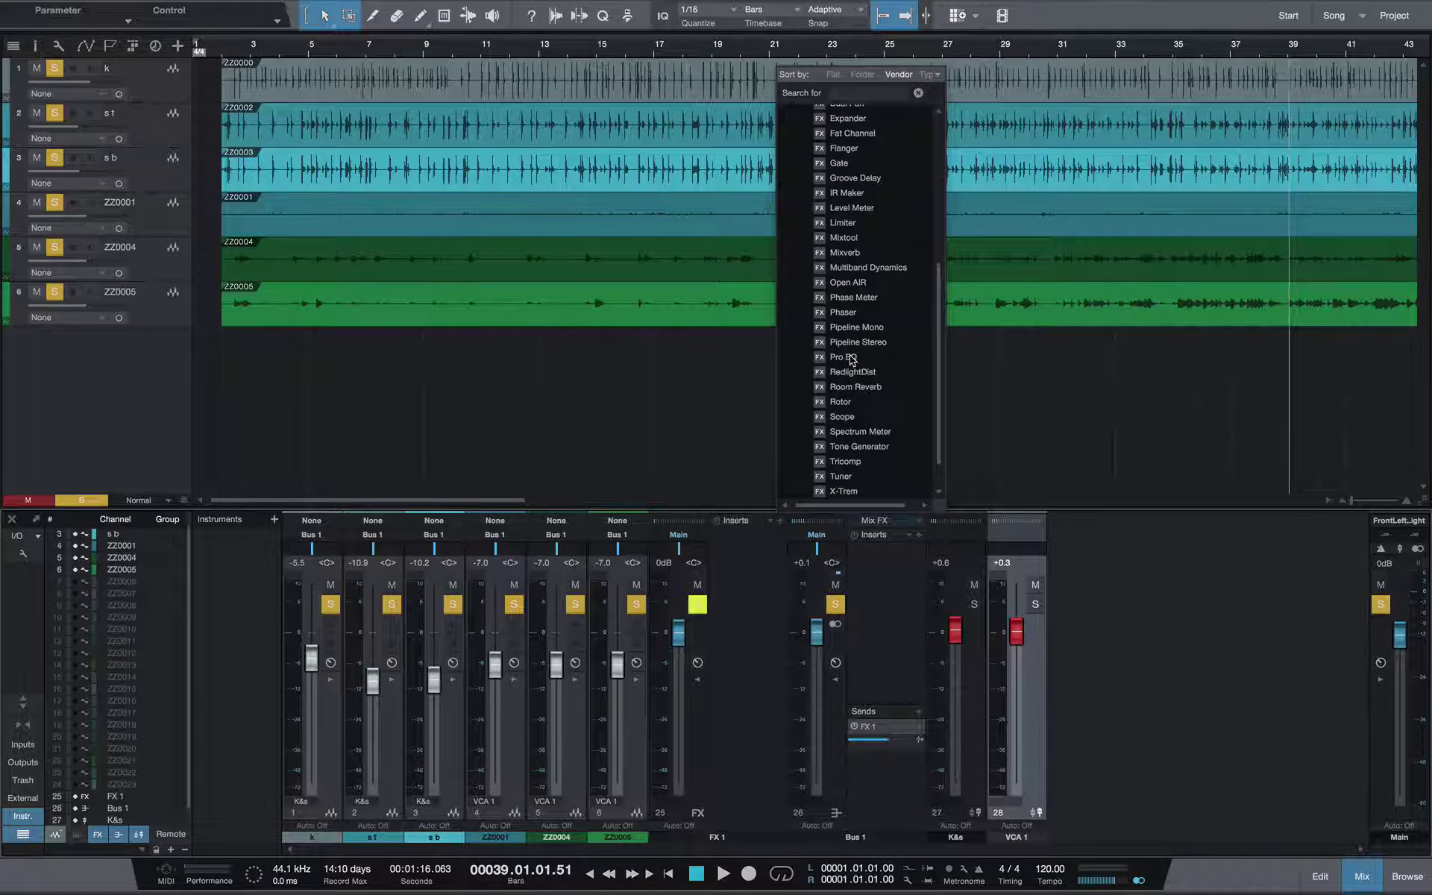
click(856, 385)
click(857, 386)
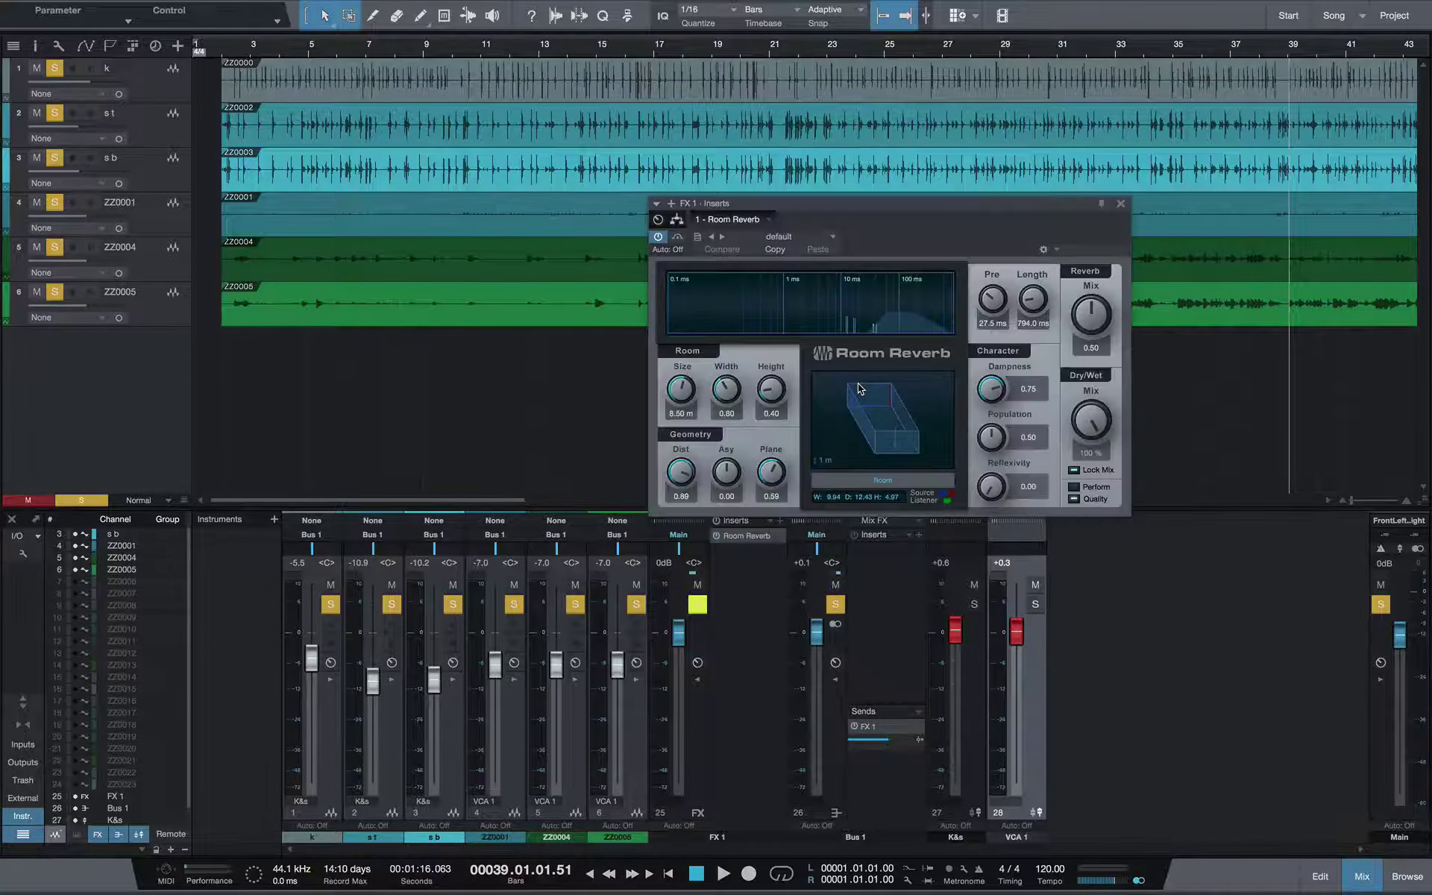
key(space)
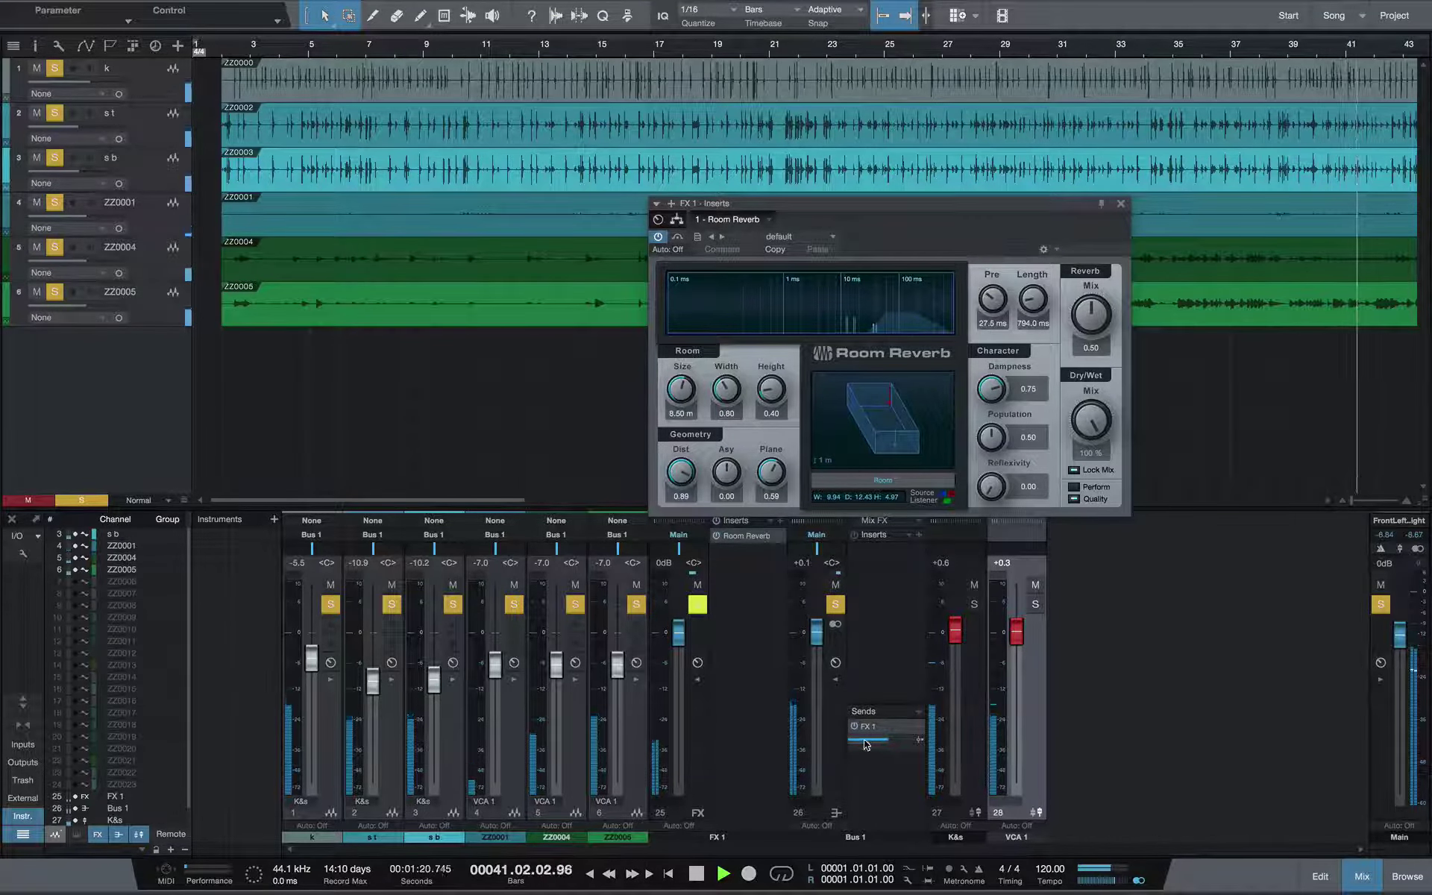
mouse_move(864, 741)
key(space)
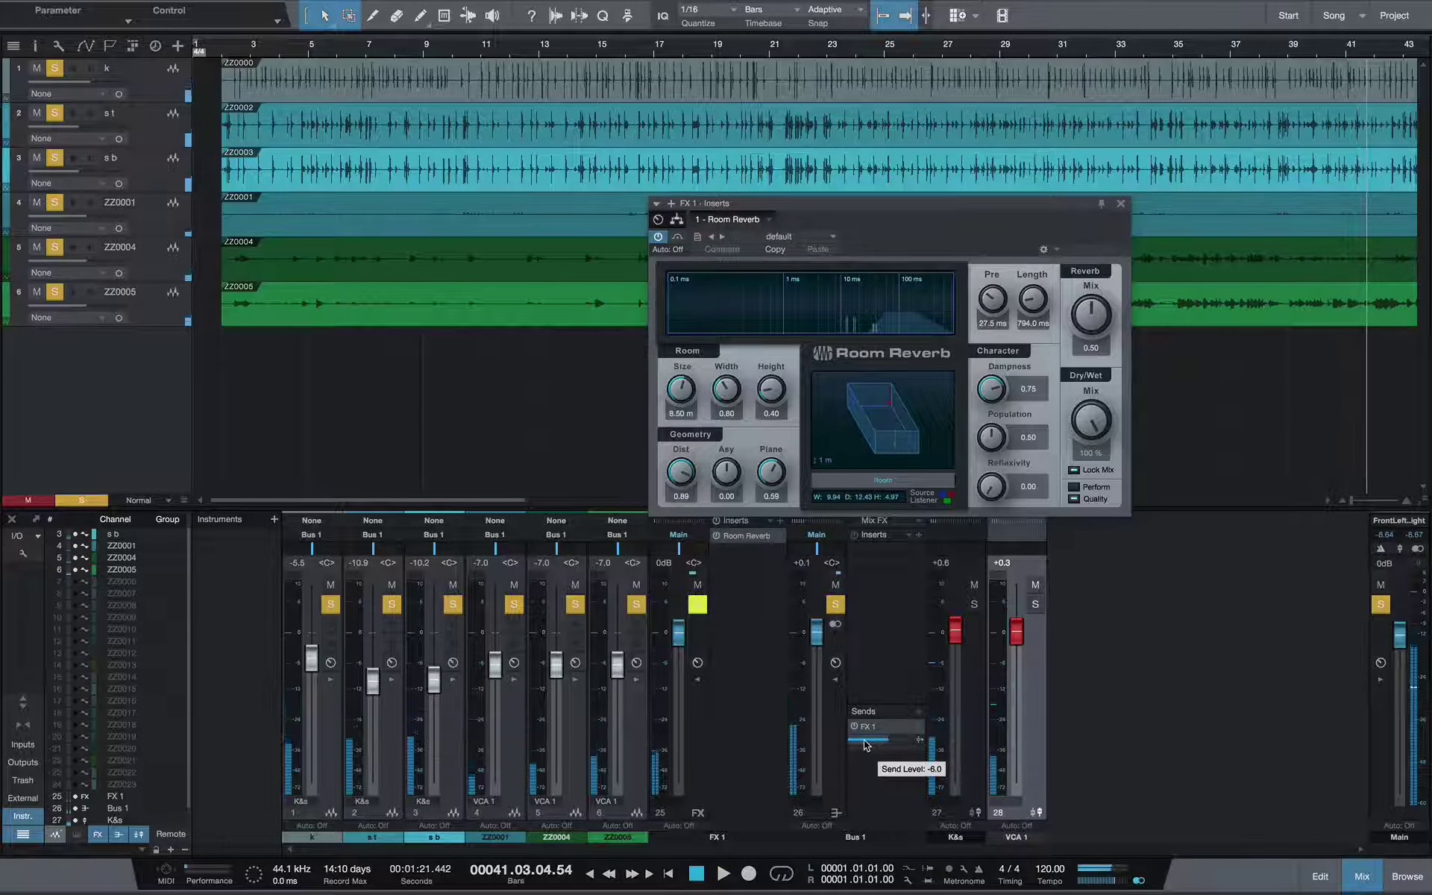
Load the Drum Booth preset in Room Reverb.
click(817, 236)
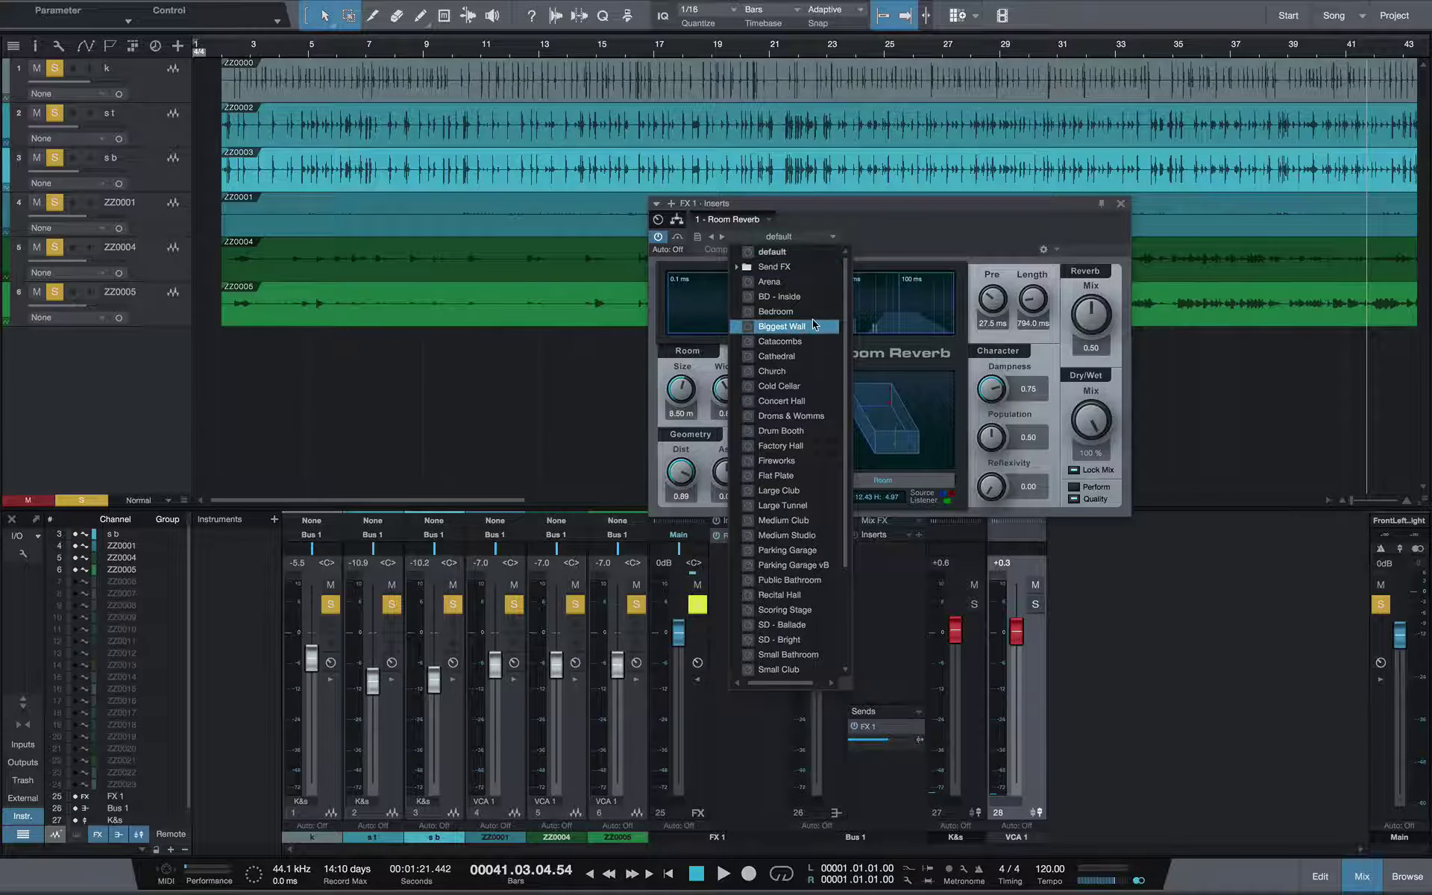
scroll(814, 324, down, 2)
click(790, 402)
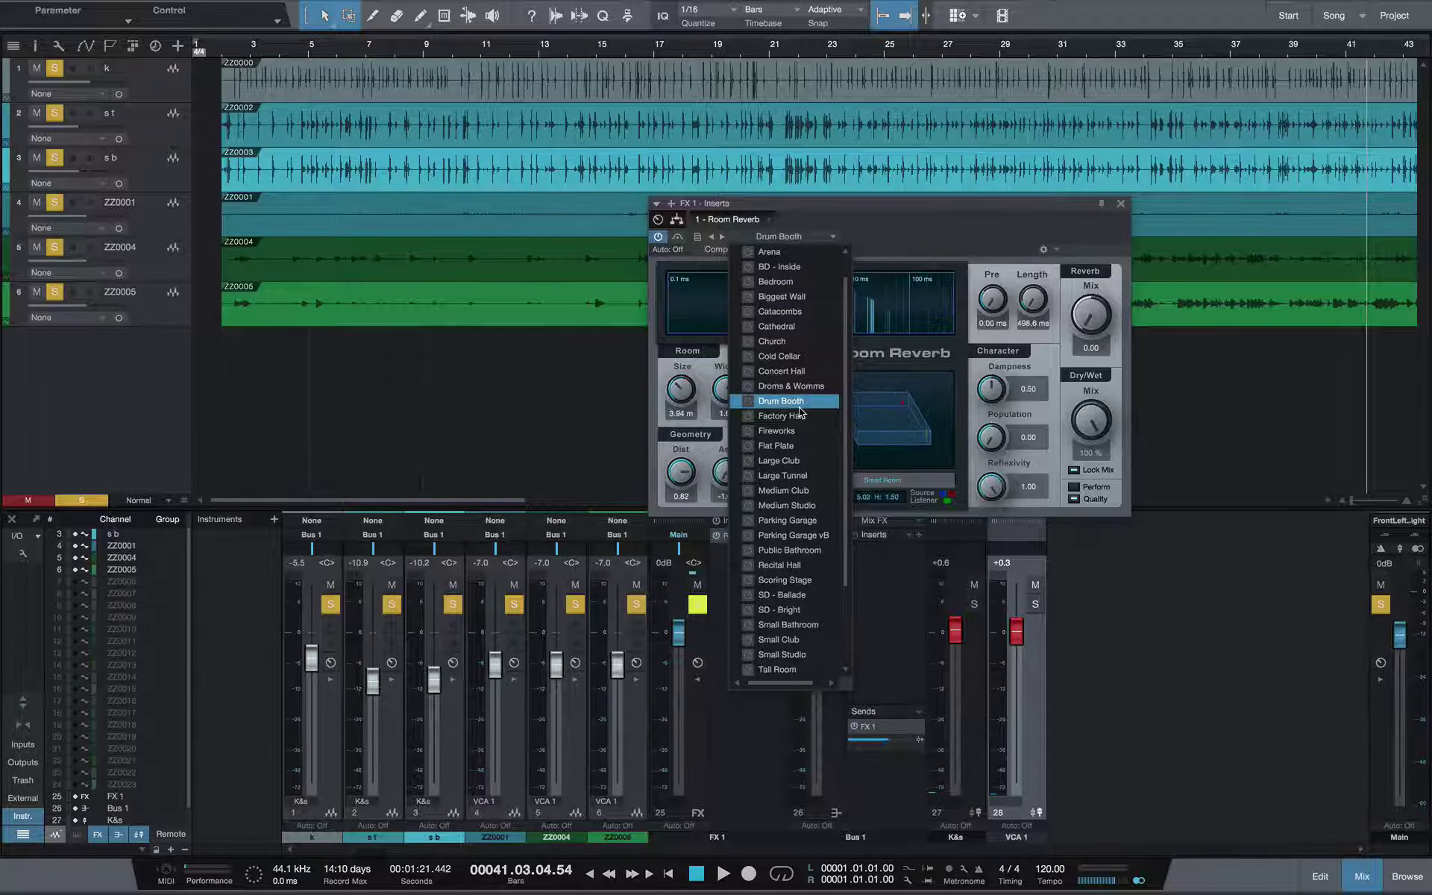
click(930, 241)
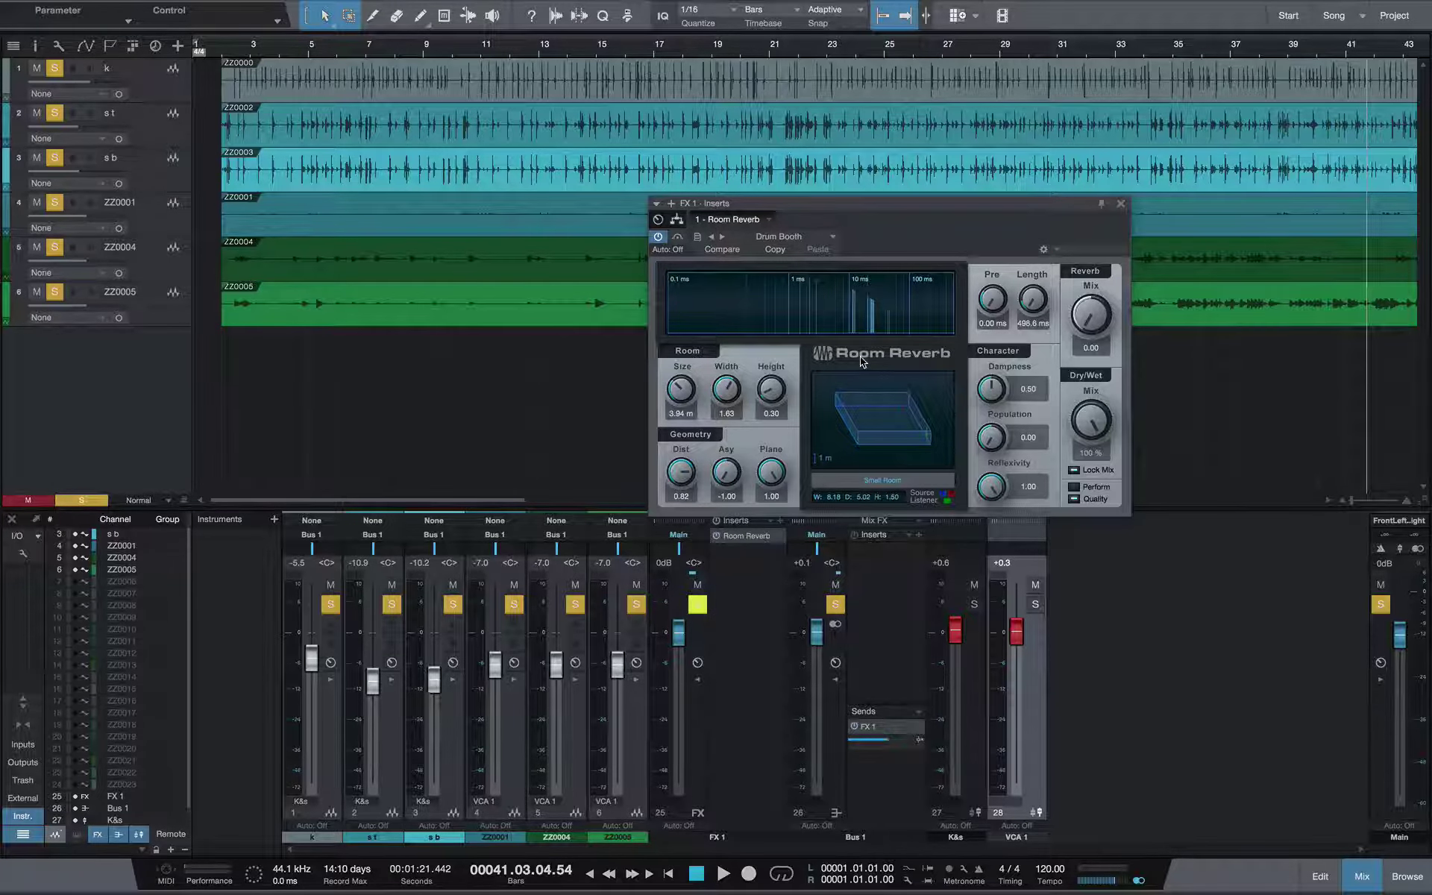
Audition the song with Room Reverb bypassed, and turn the bypass back off.
click(685, 237)
key(space)
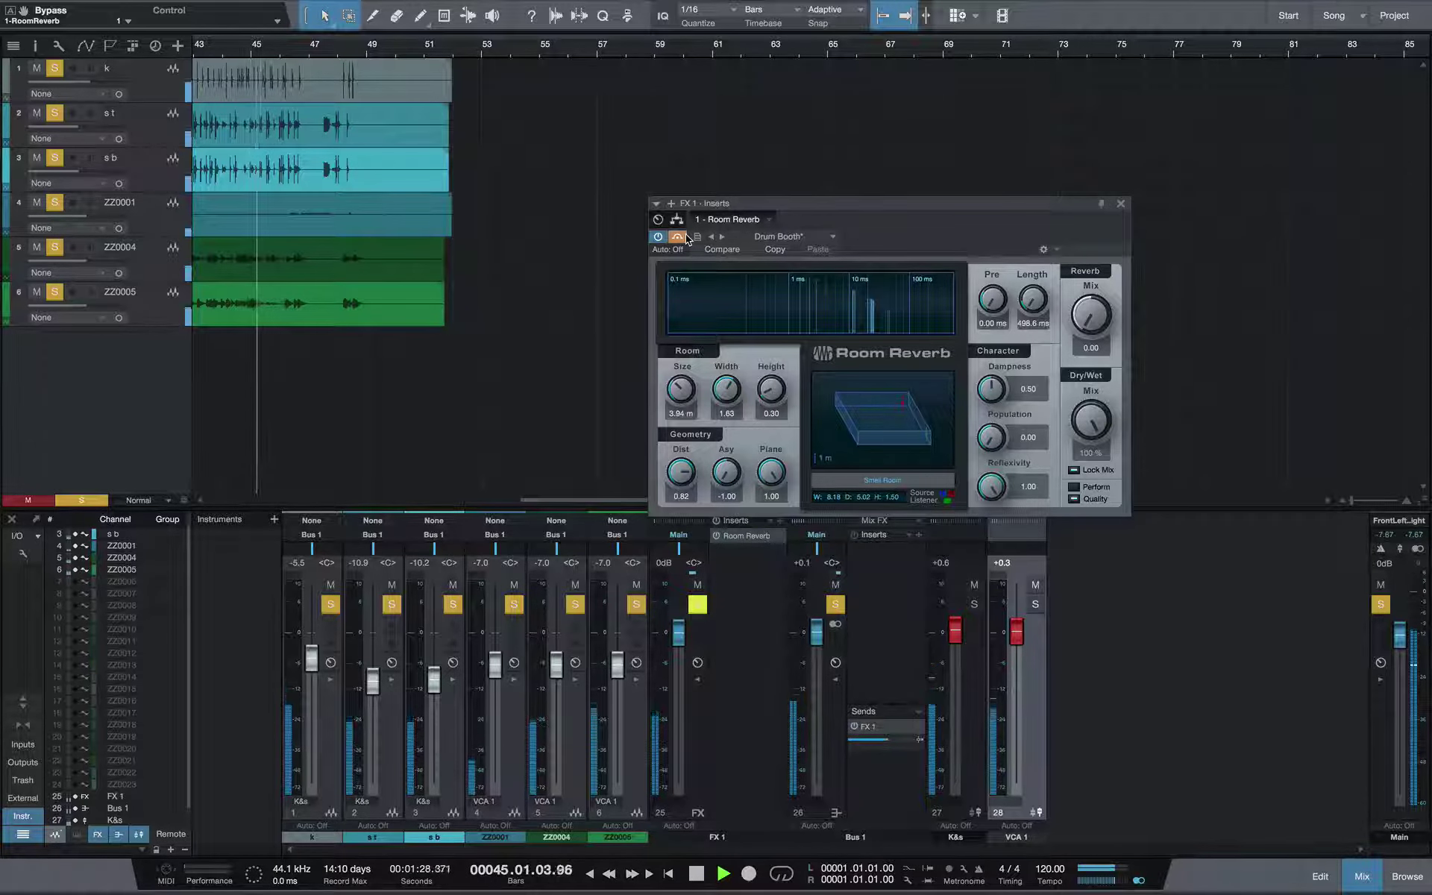
key(space)
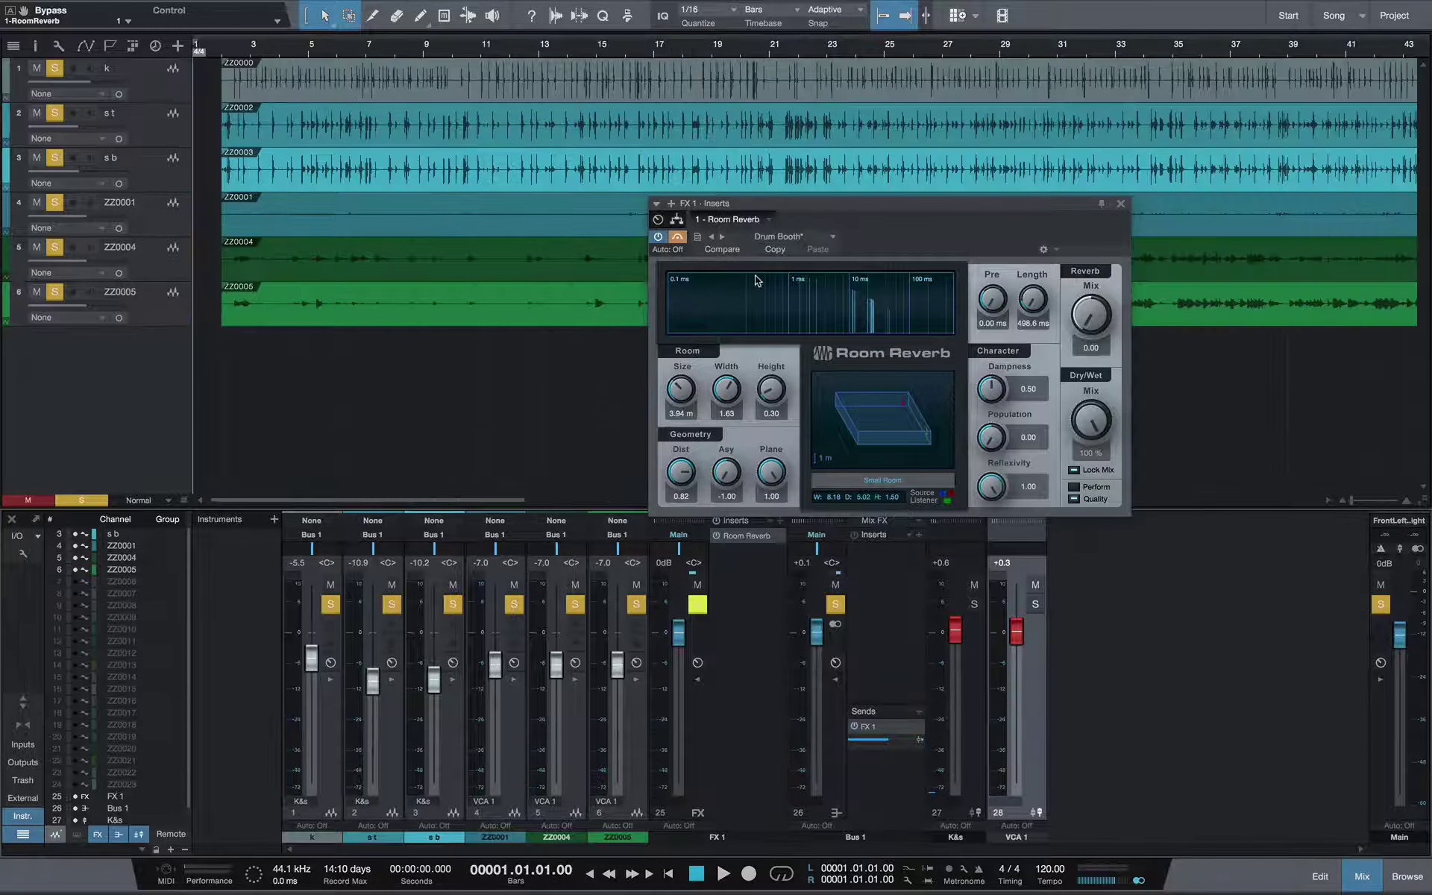
click(677, 236)
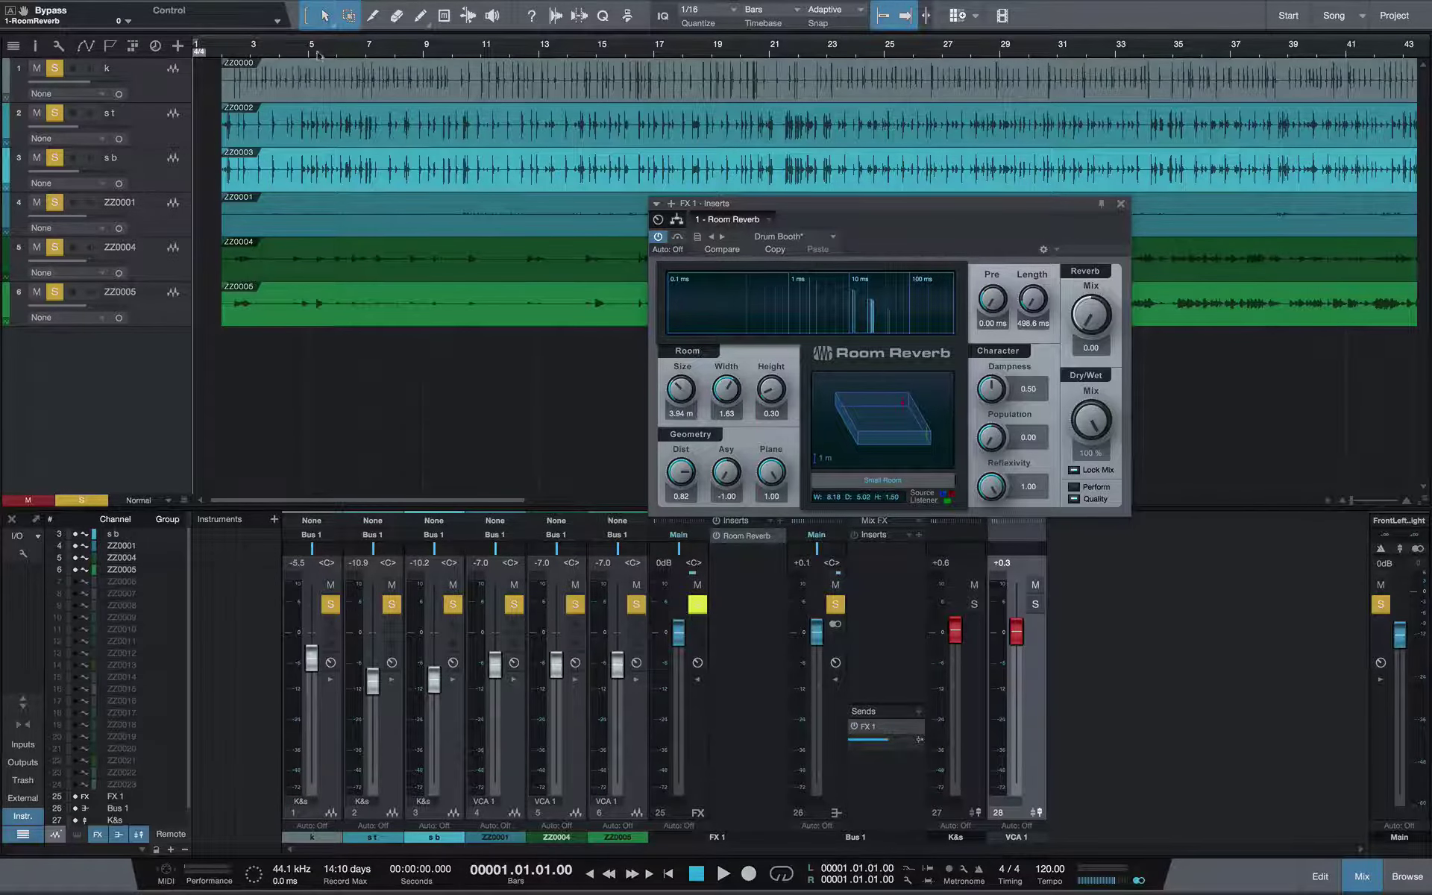
Set Room Reverb's reverb mix to 0.06, and compare playback from about bar 5 with the bypass on and off.
click(311, 49)
click(677, 236)
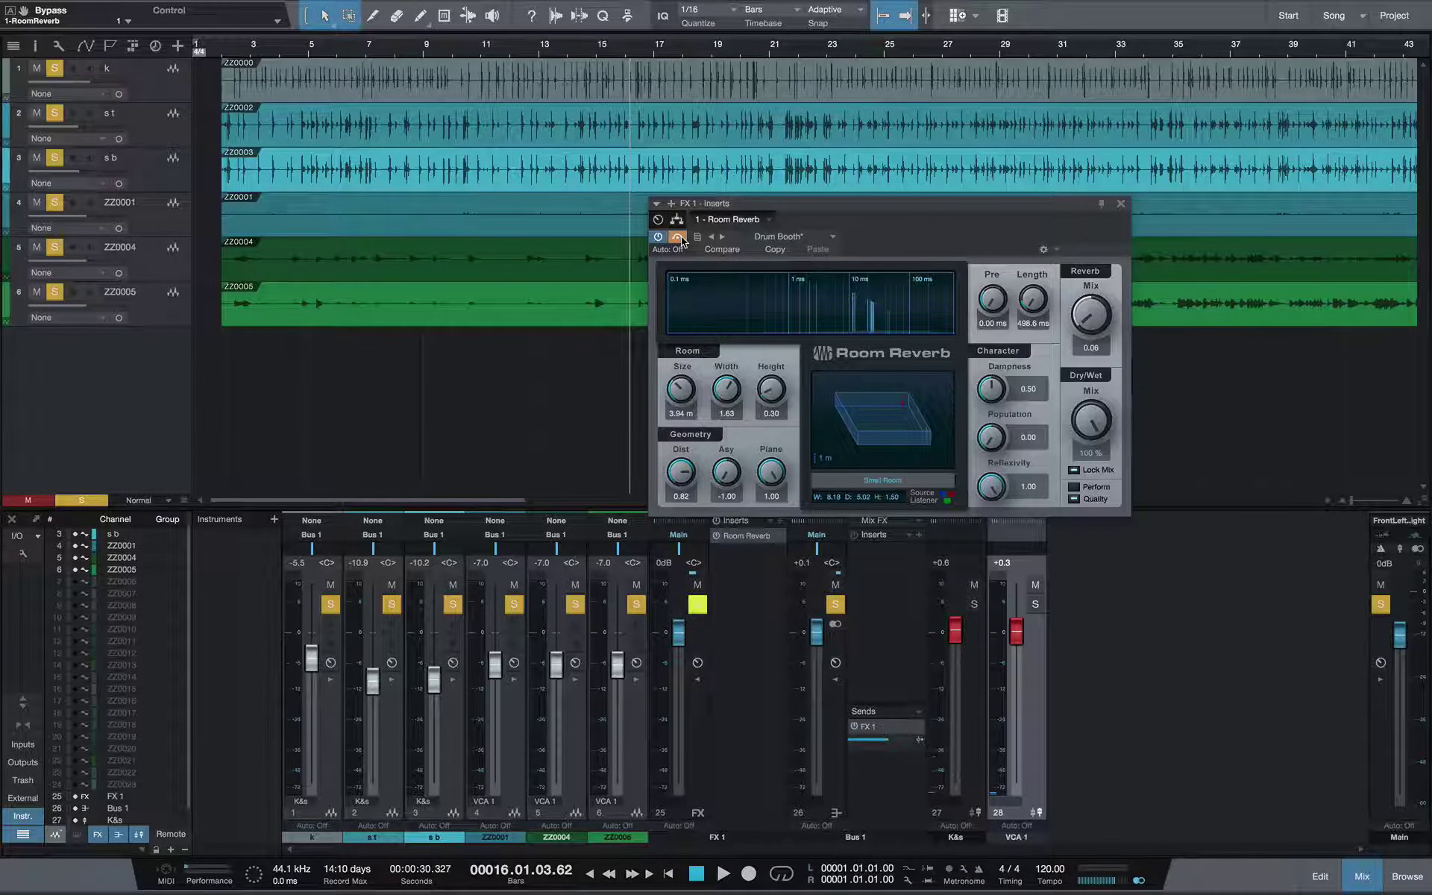
key(space)
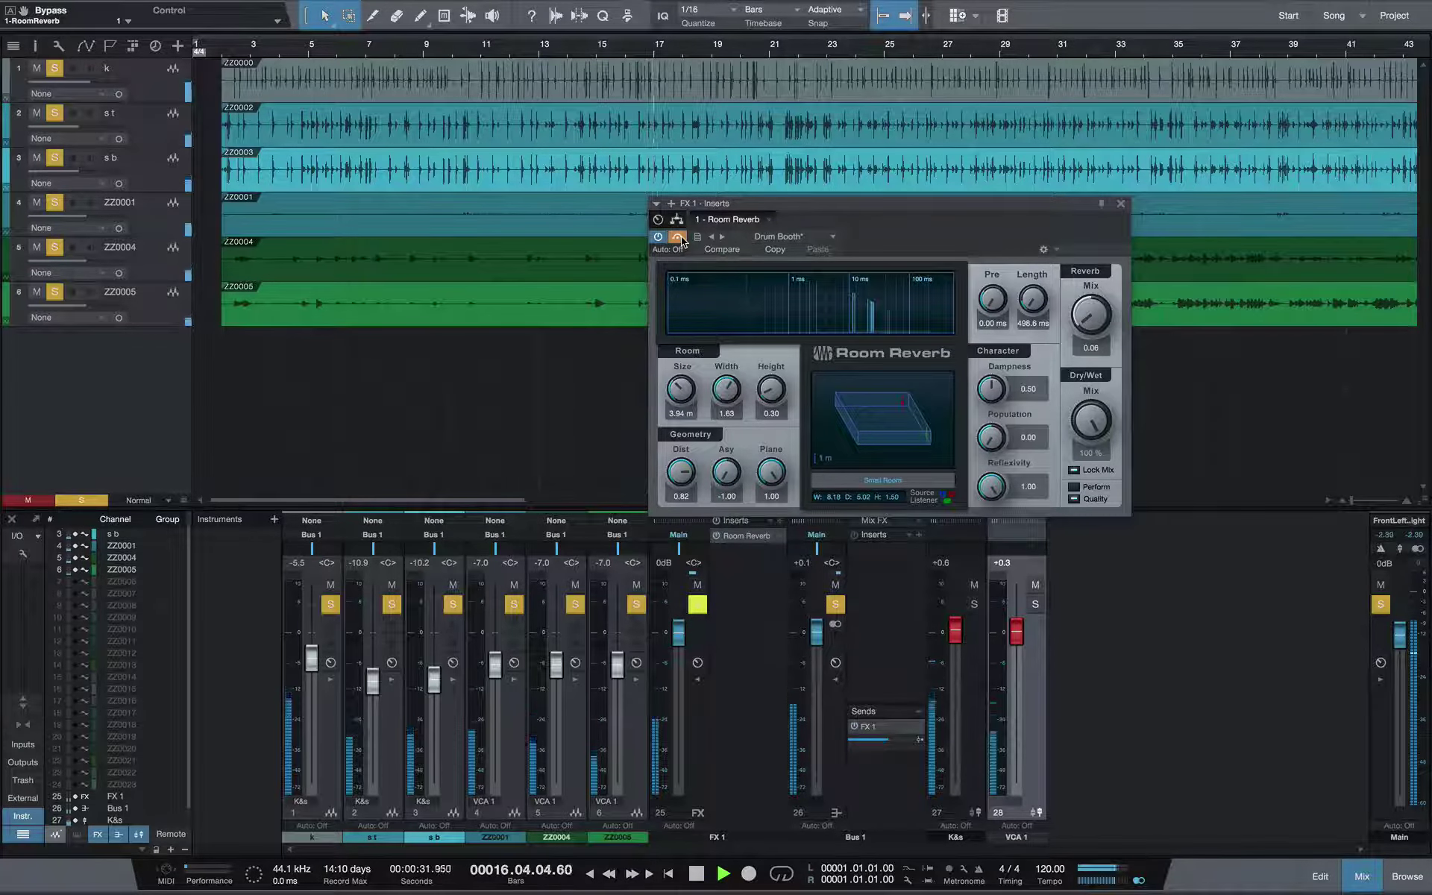
click(678, 237)
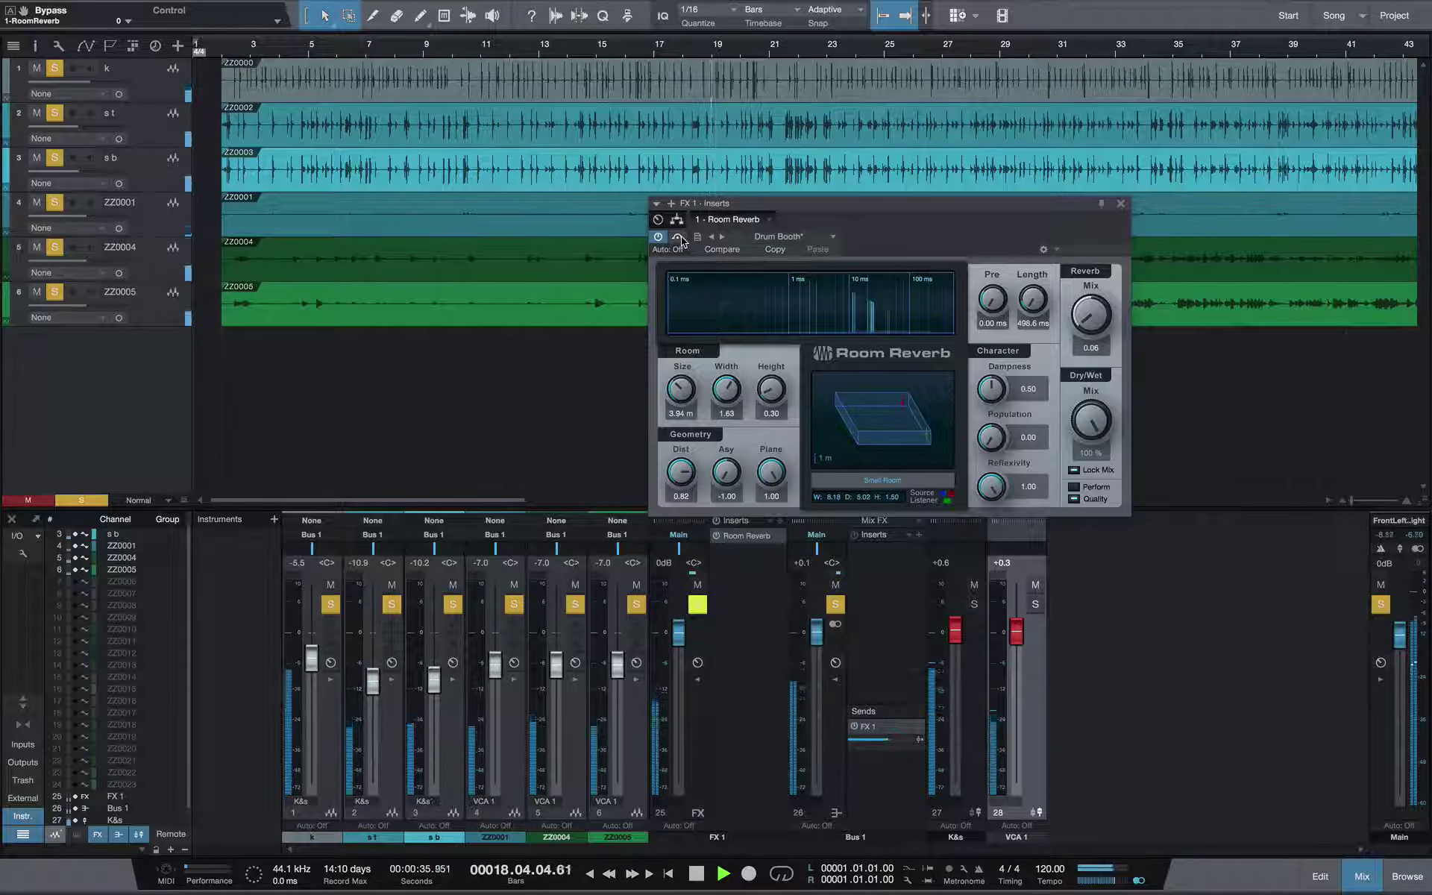
click(679, 238)
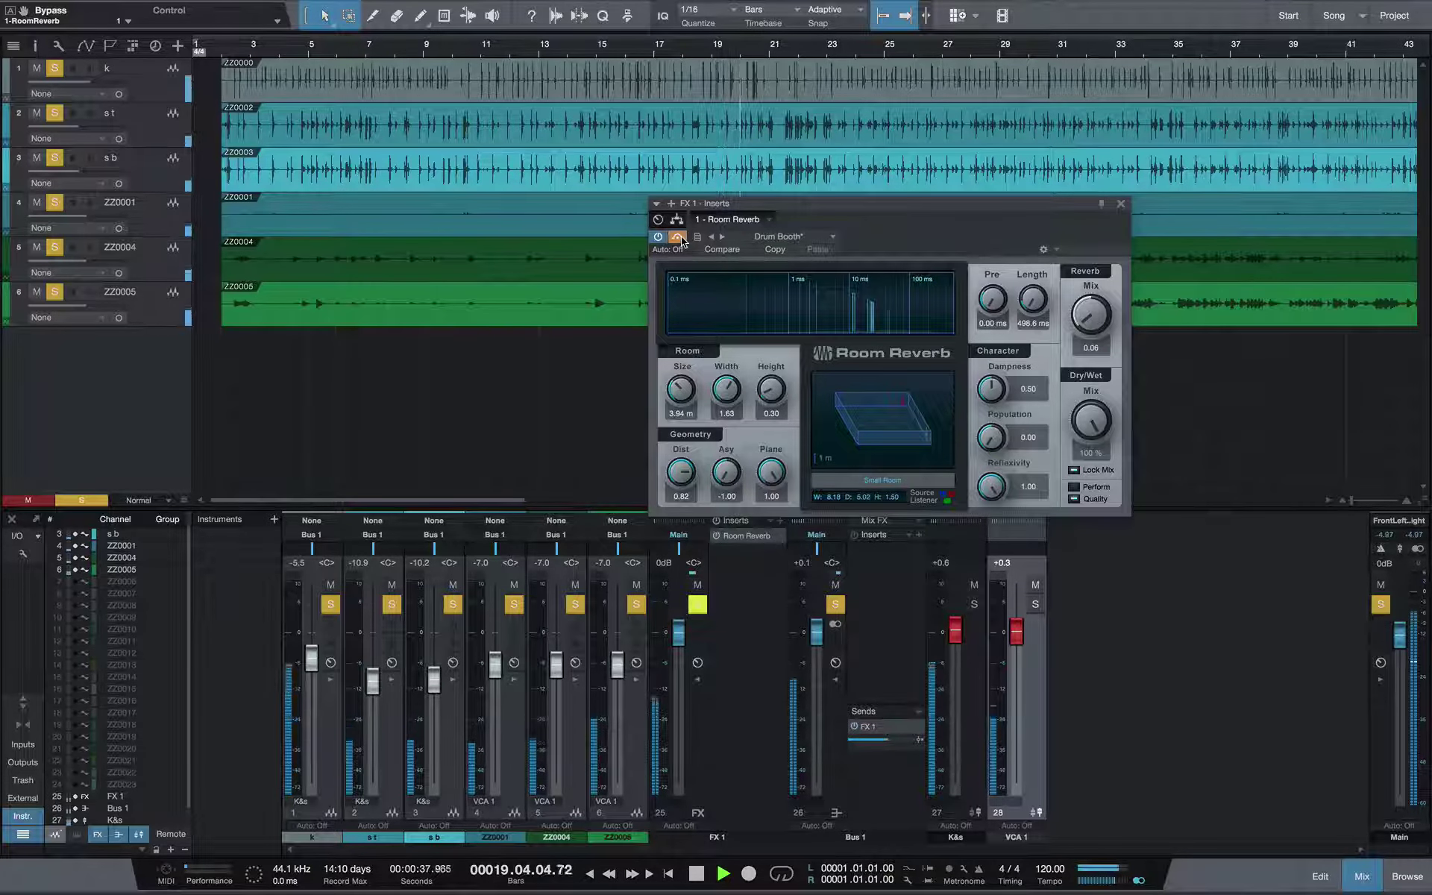
click(678, 237)
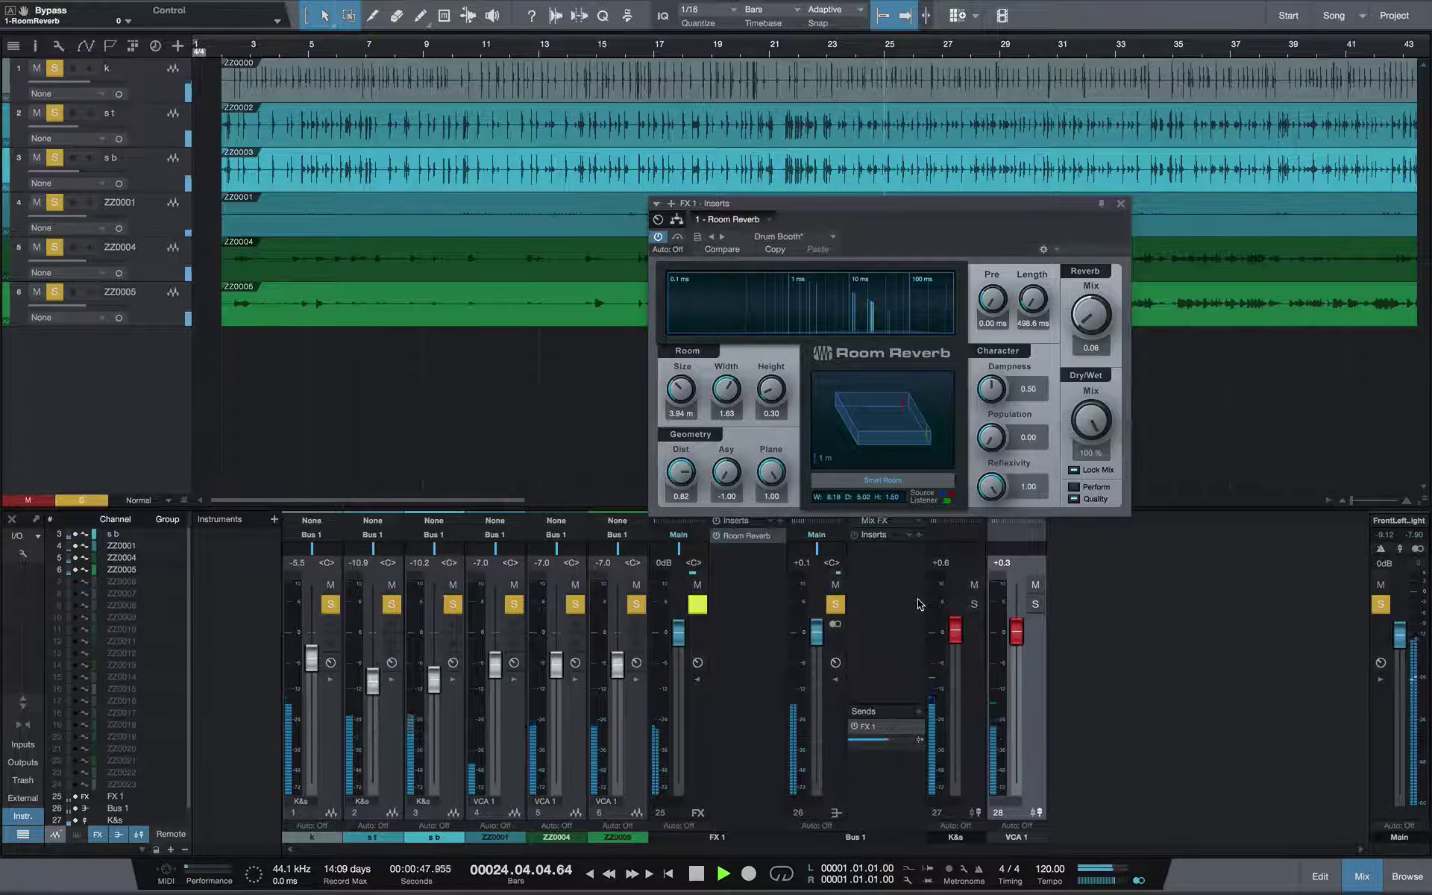
key(space)
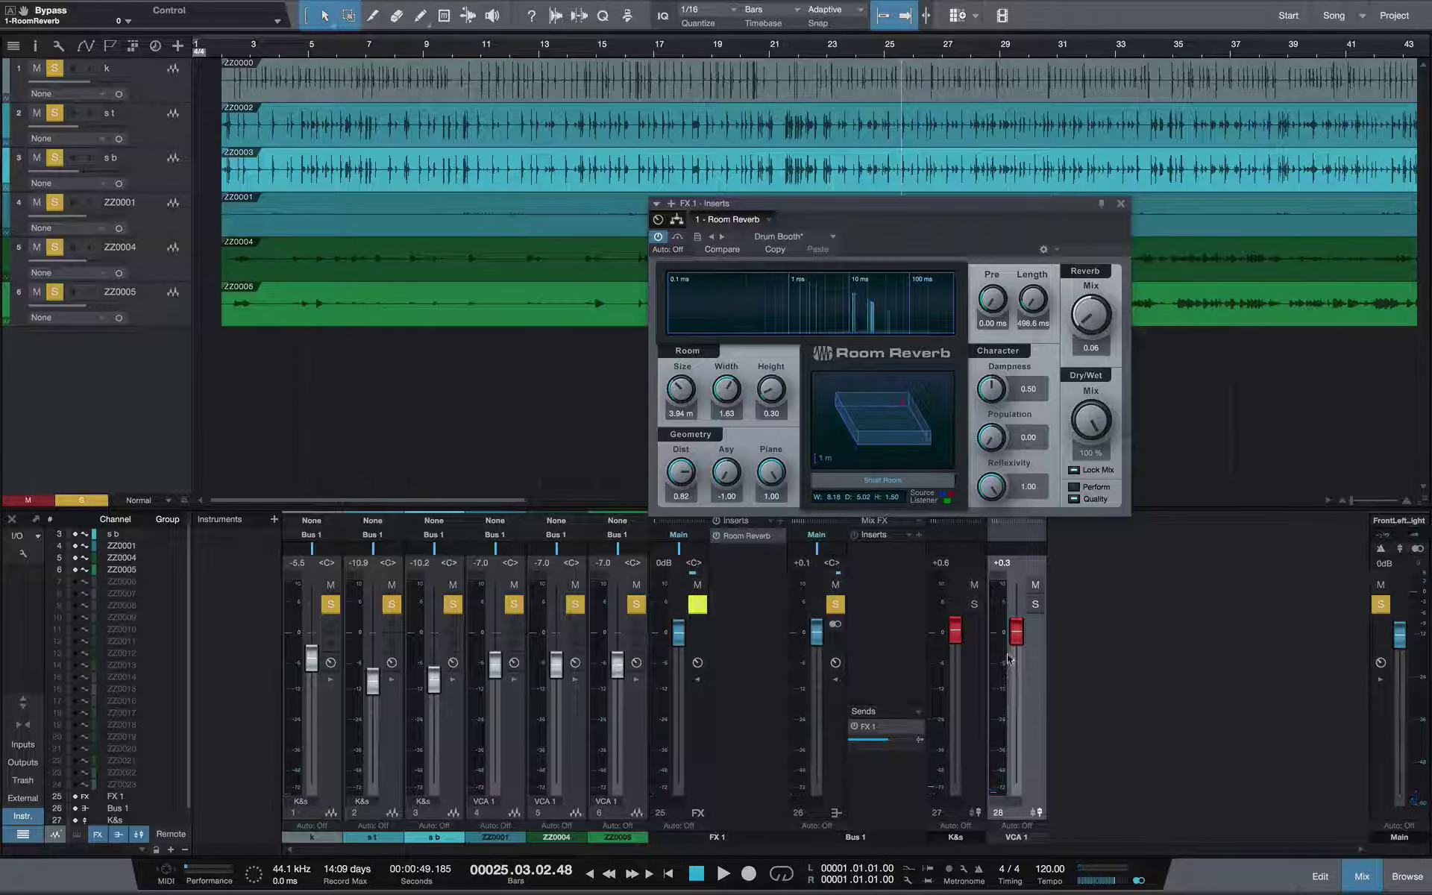
During playback from about bar 25, set the K&s VCA fader to -0.4 dB and the VCA 1 fader to +2.5 dB.
key(space)
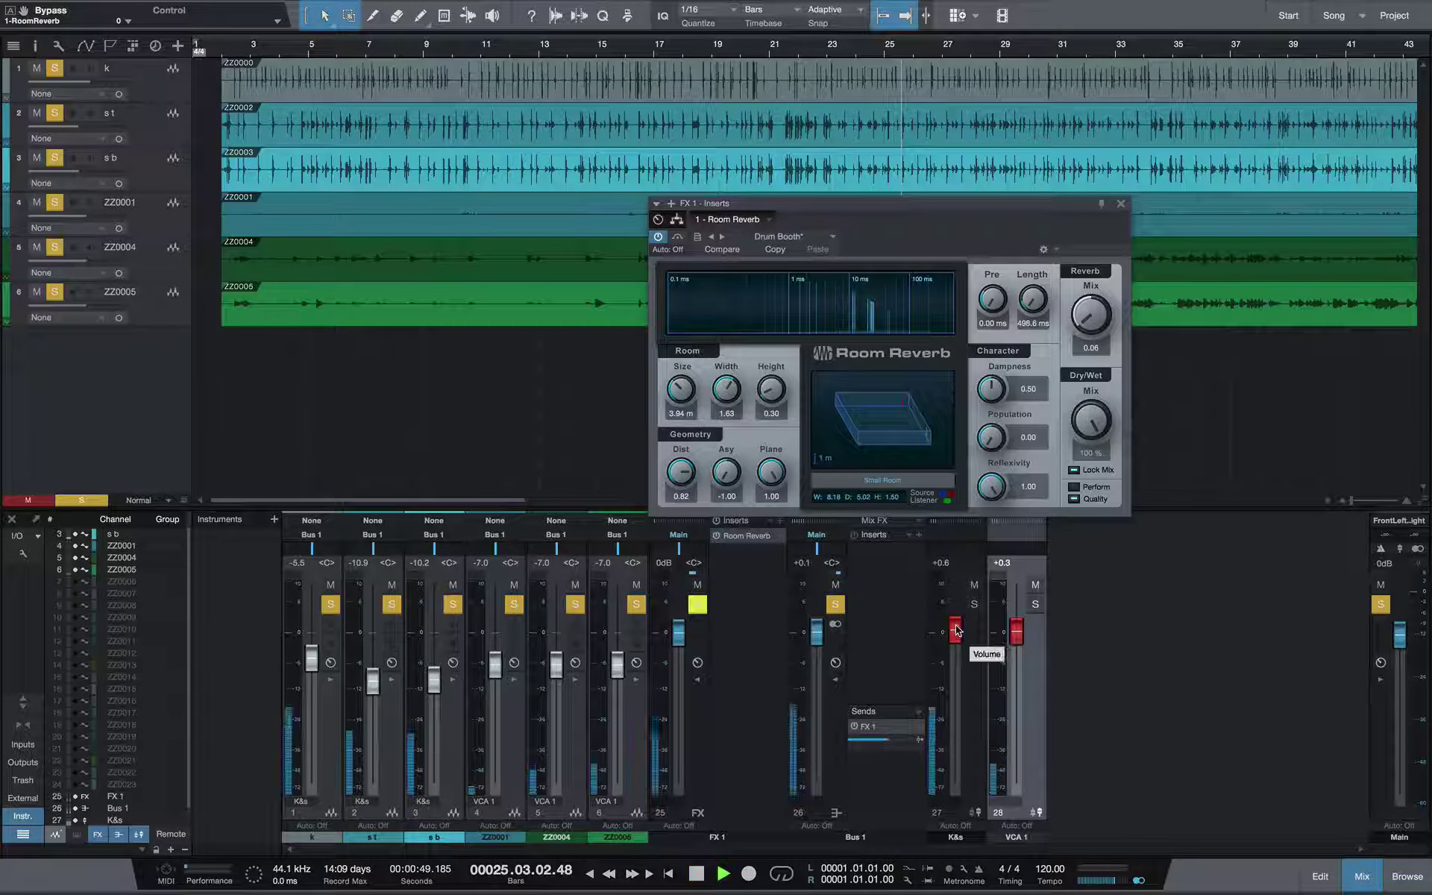
mouse_move(956, 630)
mouse_down()
mouse_move(955, 649)
mouse_move(957, 634)
mouse_up()
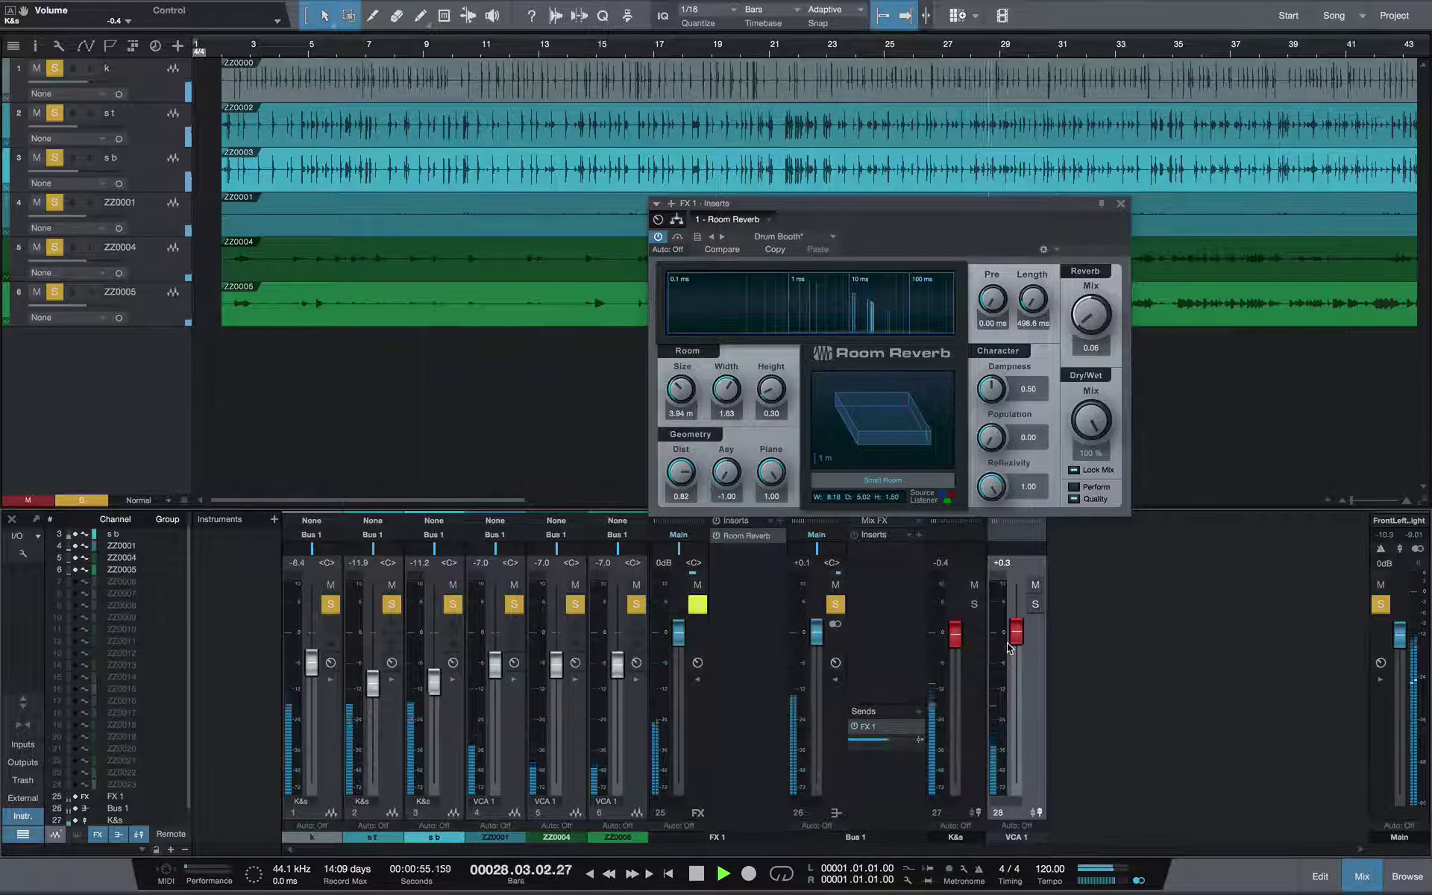
mouse_move(1015, 631)
mouse_down()
mouse_move(1020, 613)
mouse_move(1016, 628)
mouse_up()
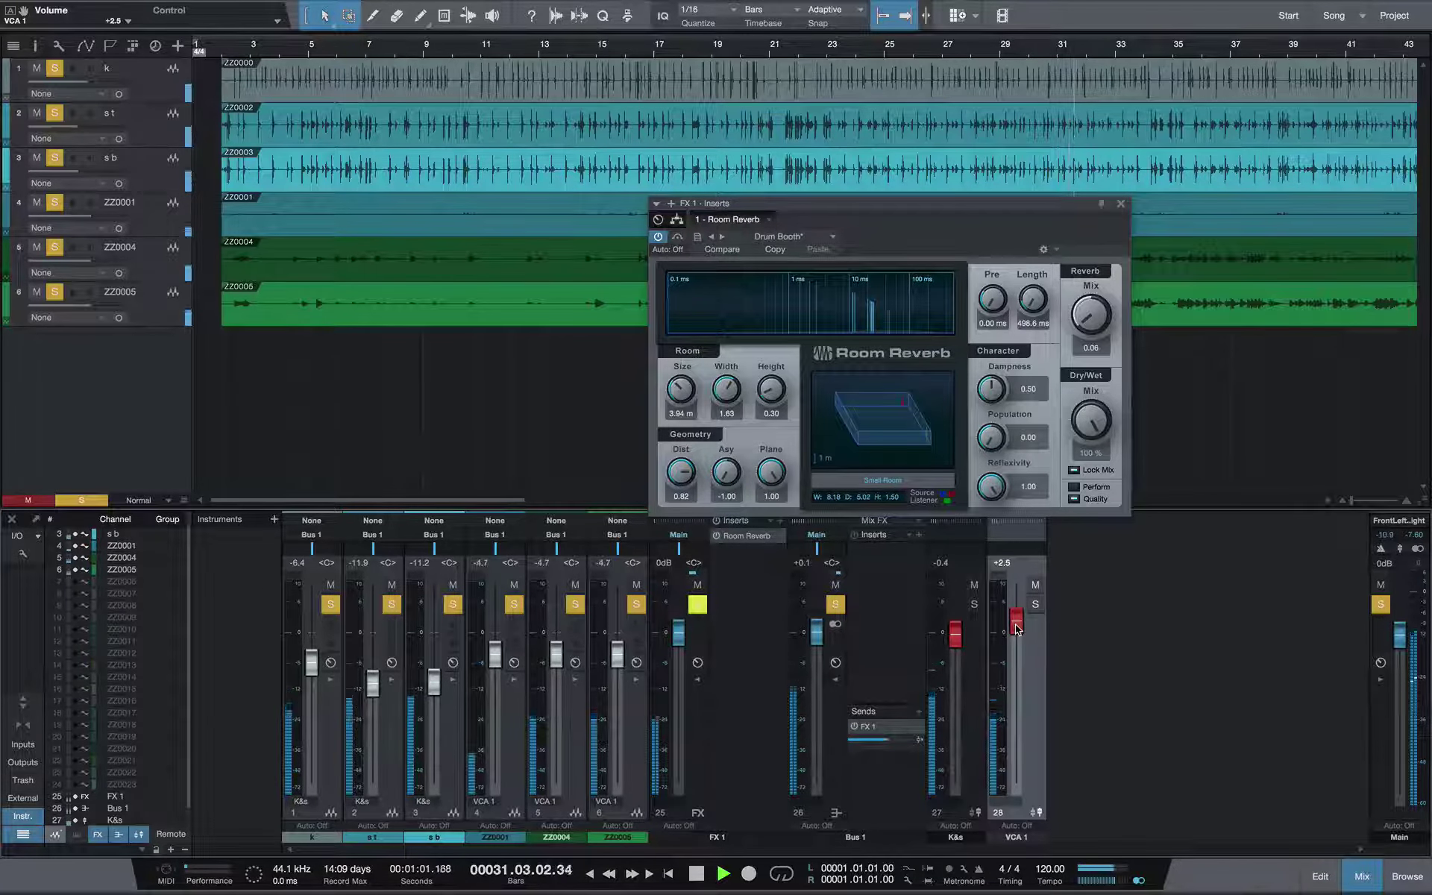
key(space)
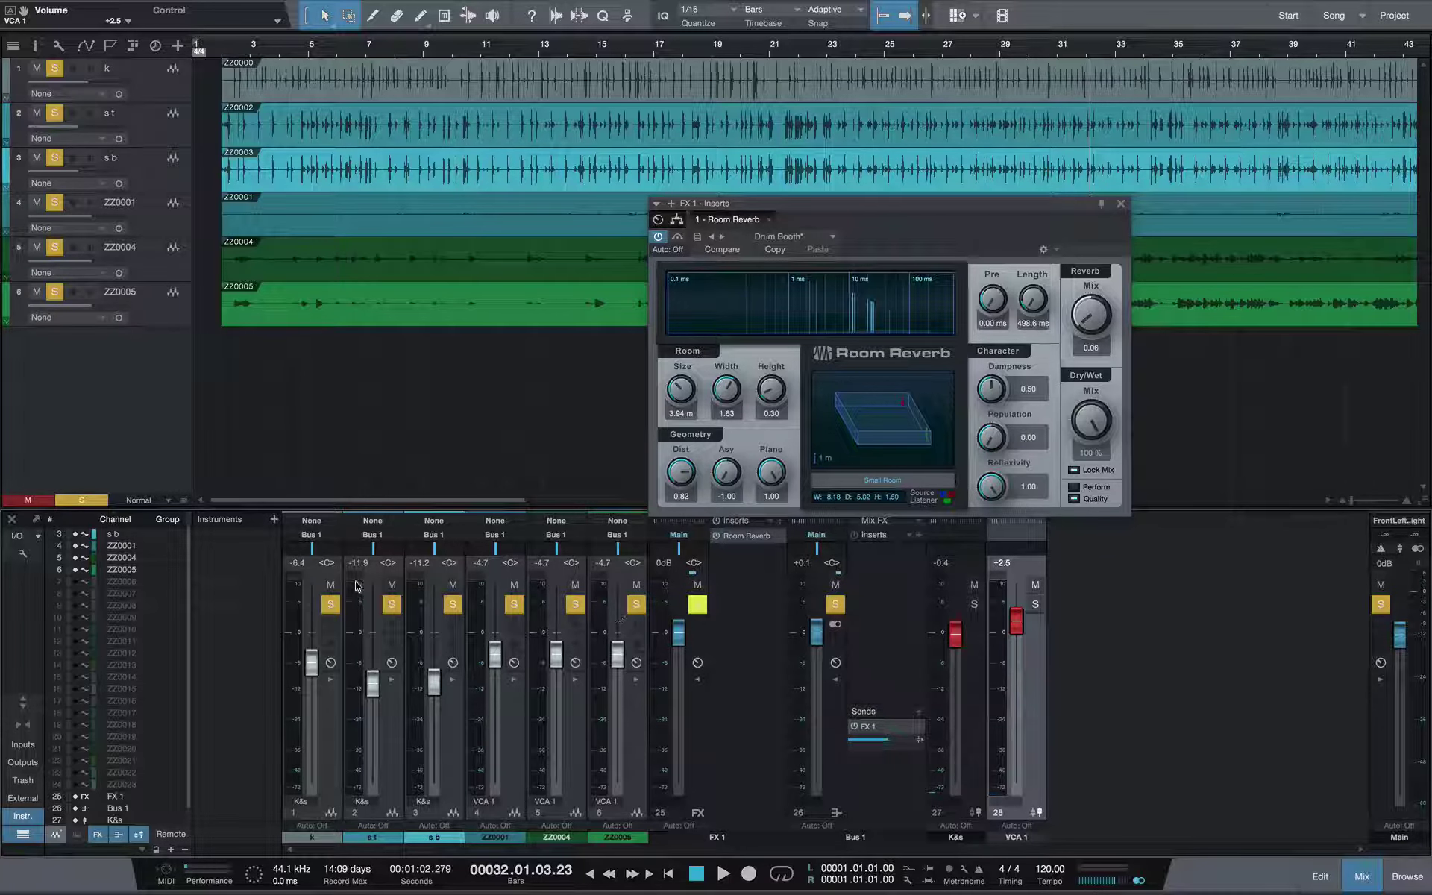
Hide all the individual drum channels in the console, and collapse the expanded insert and send sections of FX 1 and Bus 1.
drag(74, 572, 76, 534)
scroll(99, 589, up, 2)
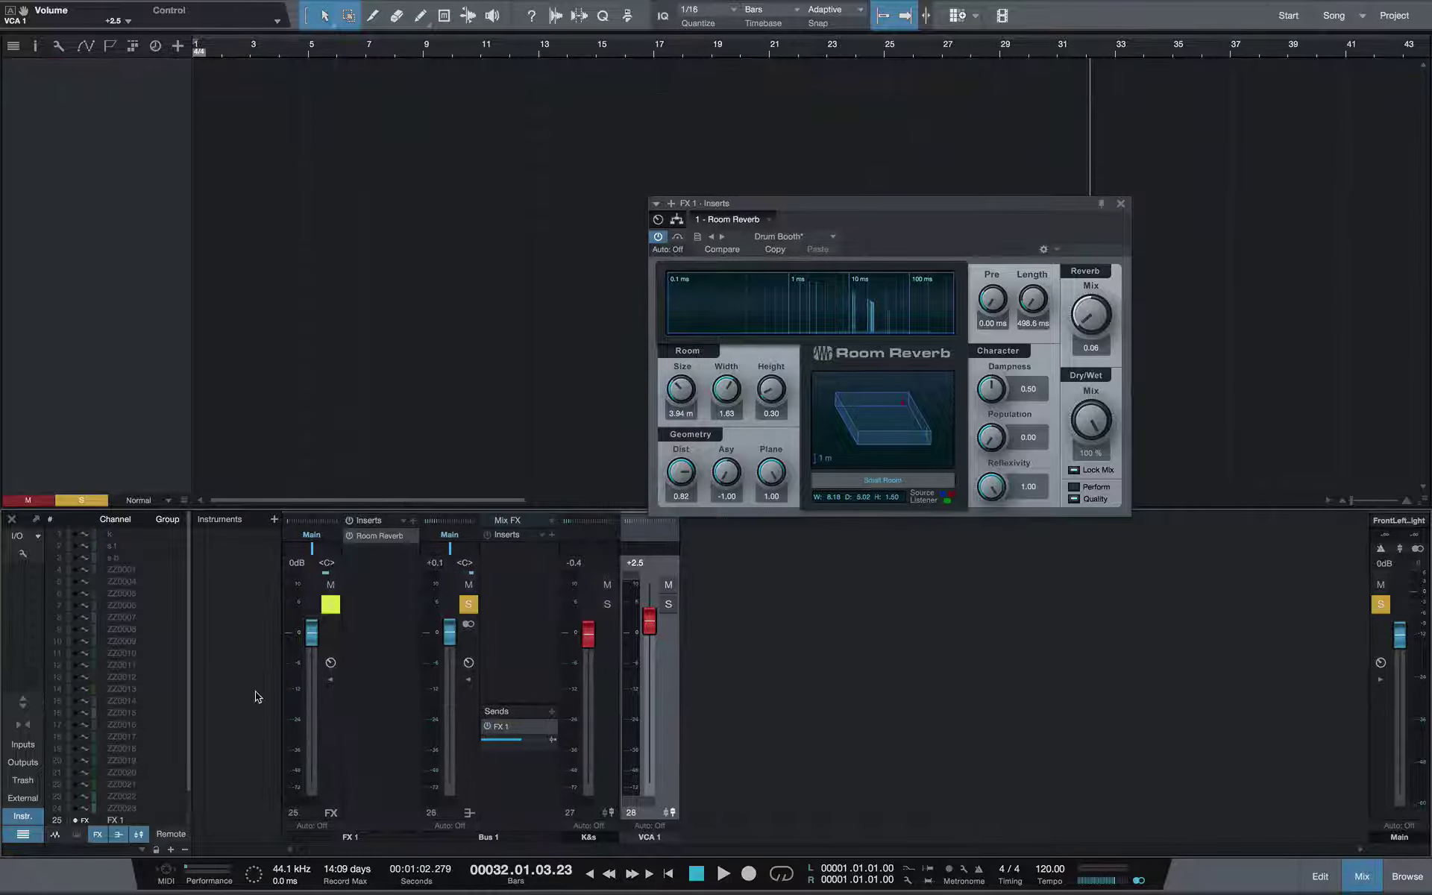
click(331, 680)
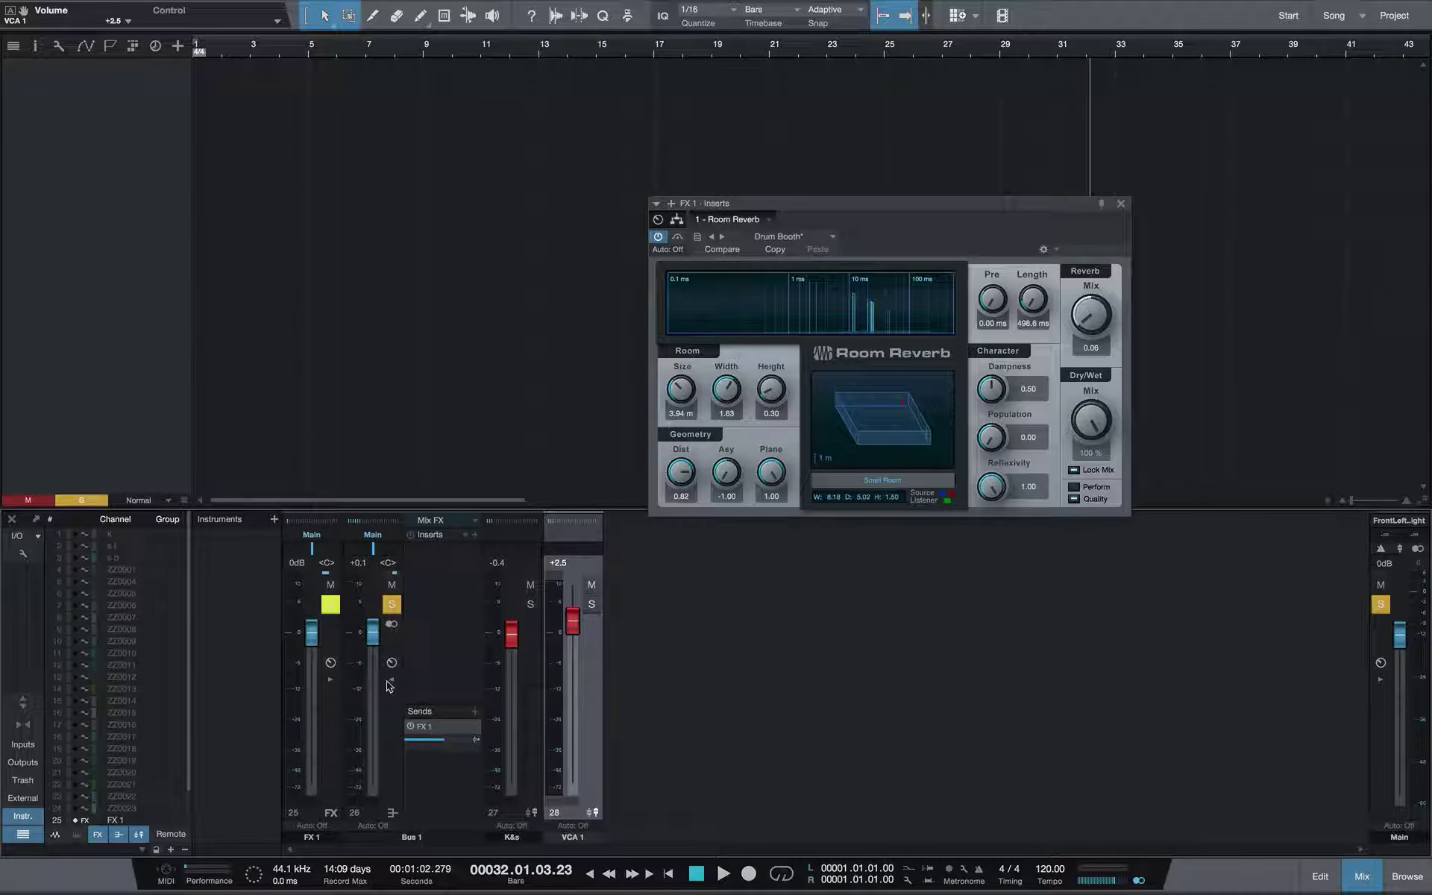
click(389, 680)
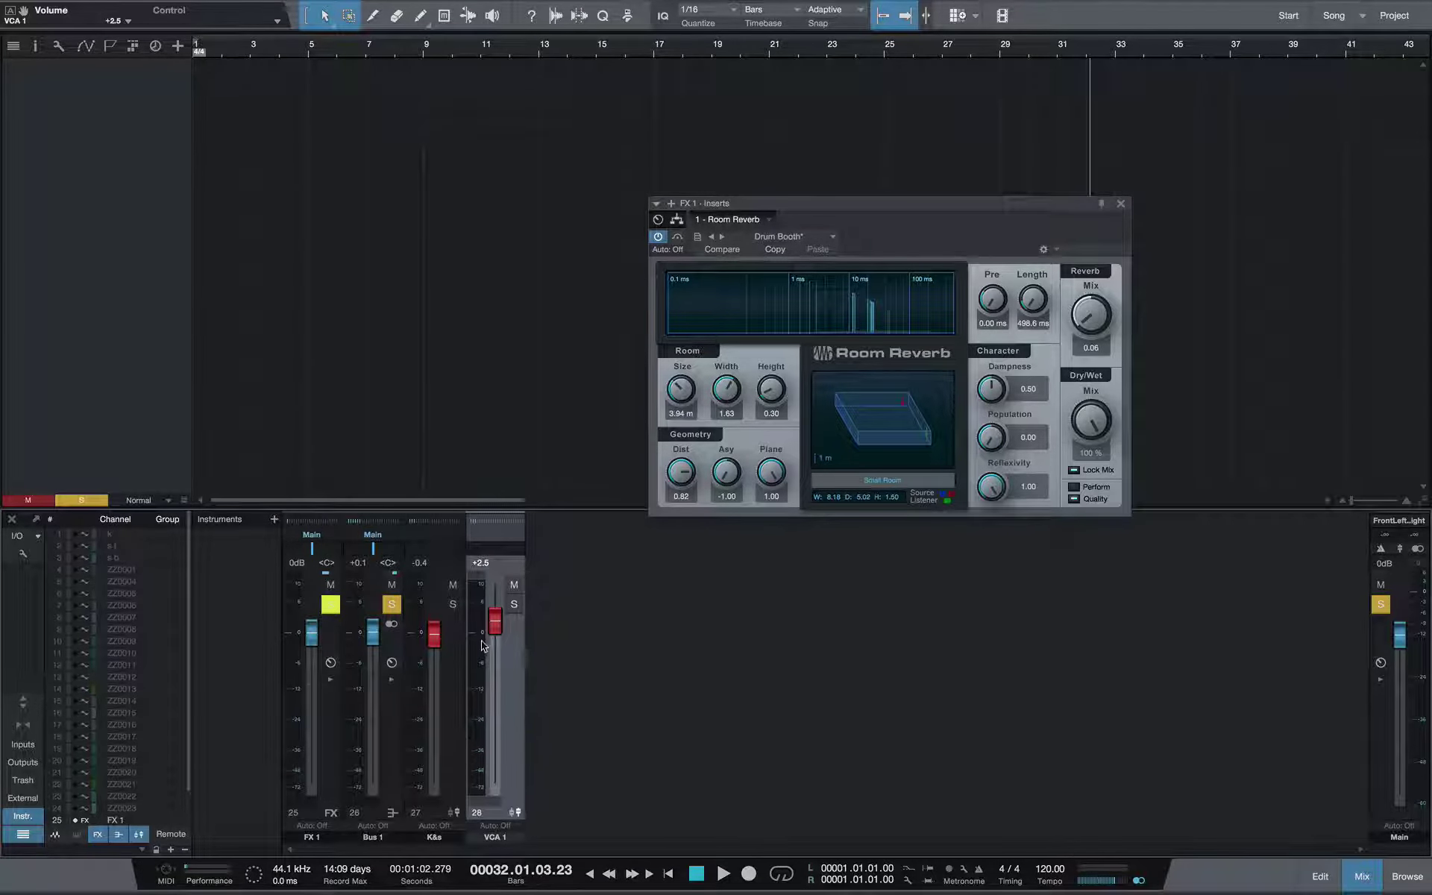
Raise the K&s VCA fader to +1.7 dB while playing the song from about bar 32, and stop playback.
key(space)
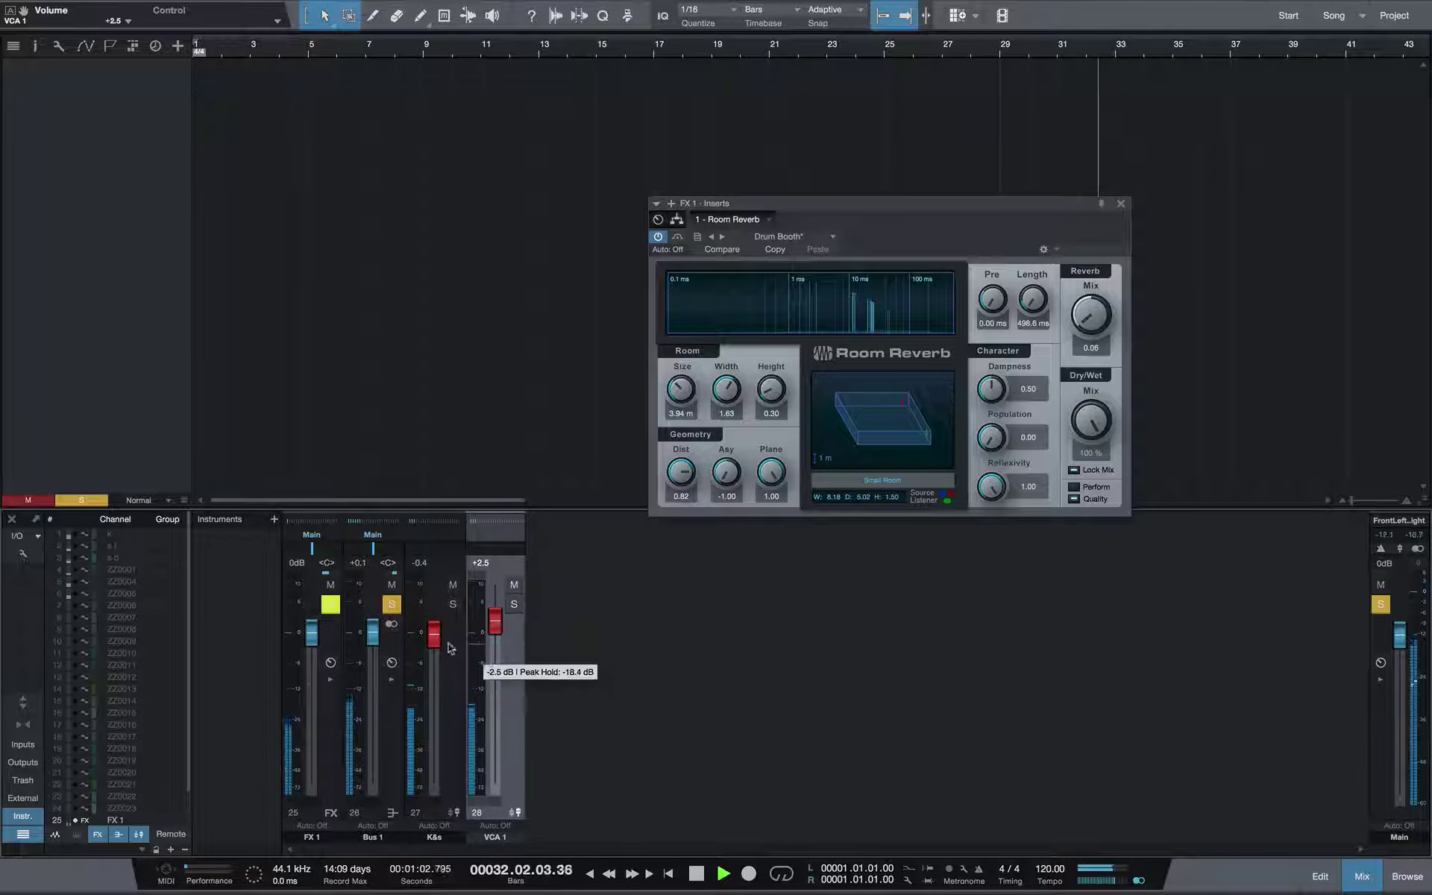
drag(436, 632, 438, 623)
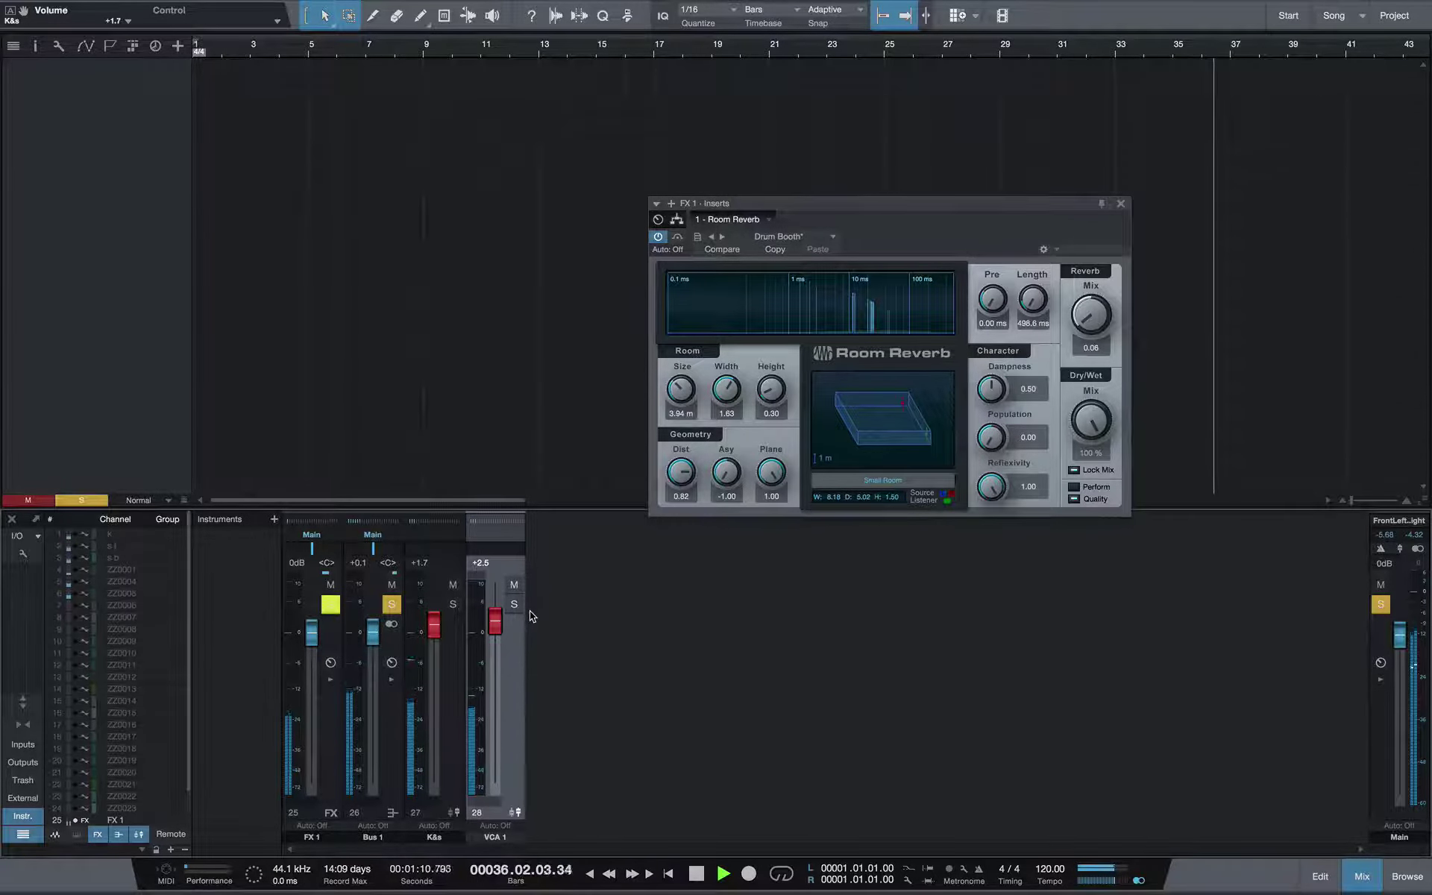
key(space)
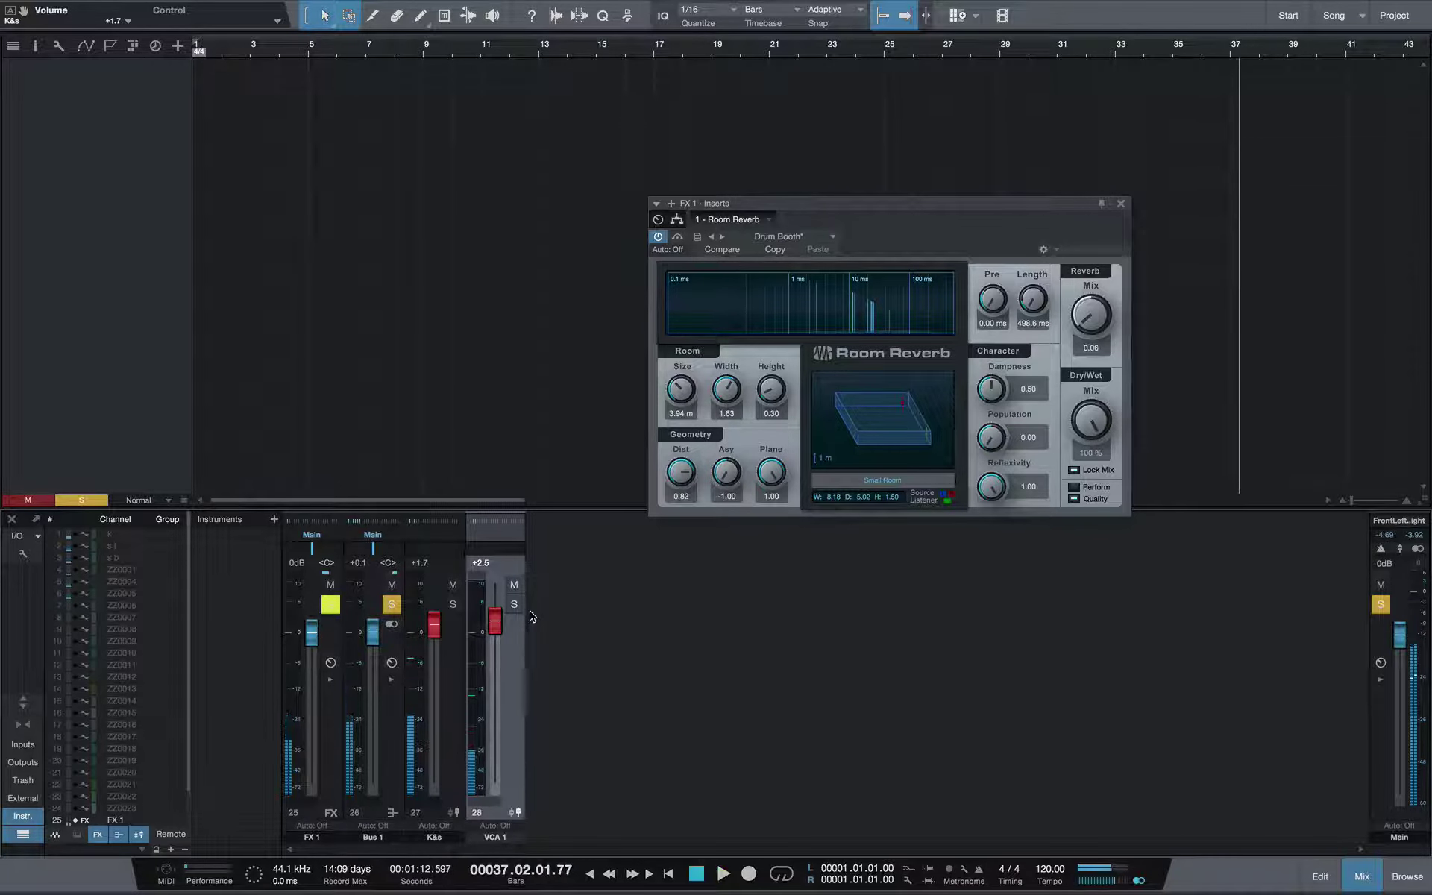